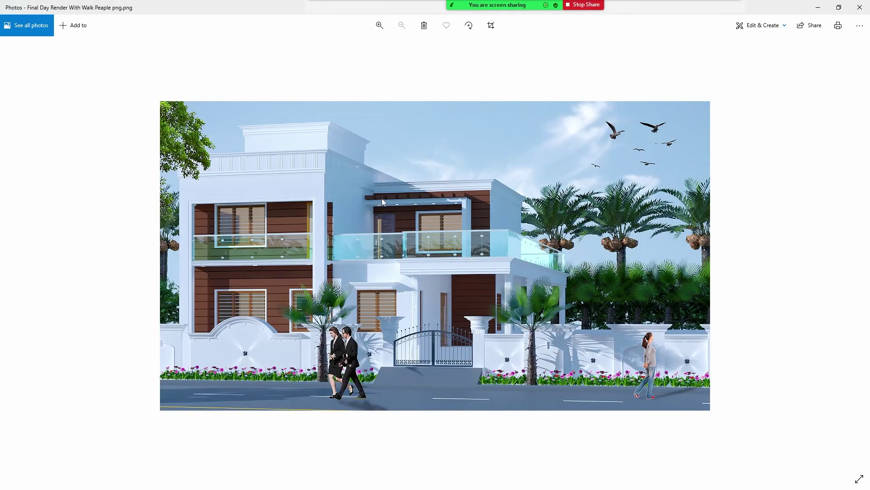
Zoom the walking-people day render to about 146% and begin annotating the photo.
scroll(348, 200, "up", 2)
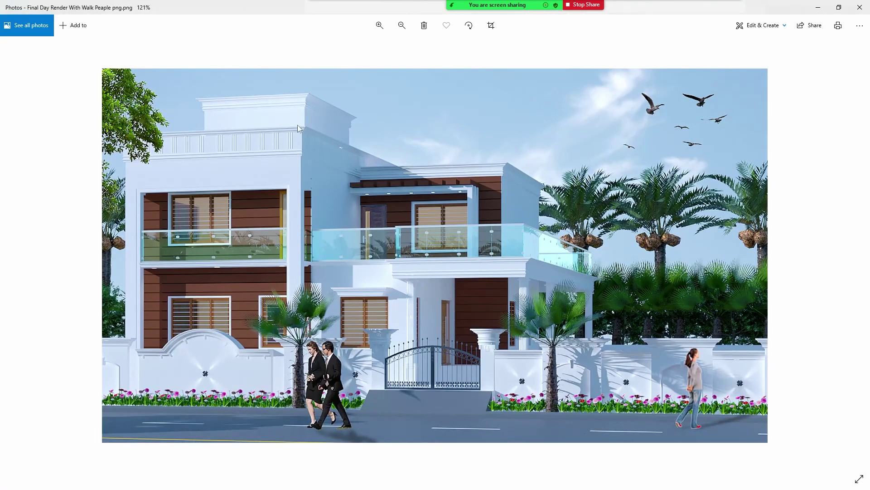
scroll(635, 376, "up", 2)
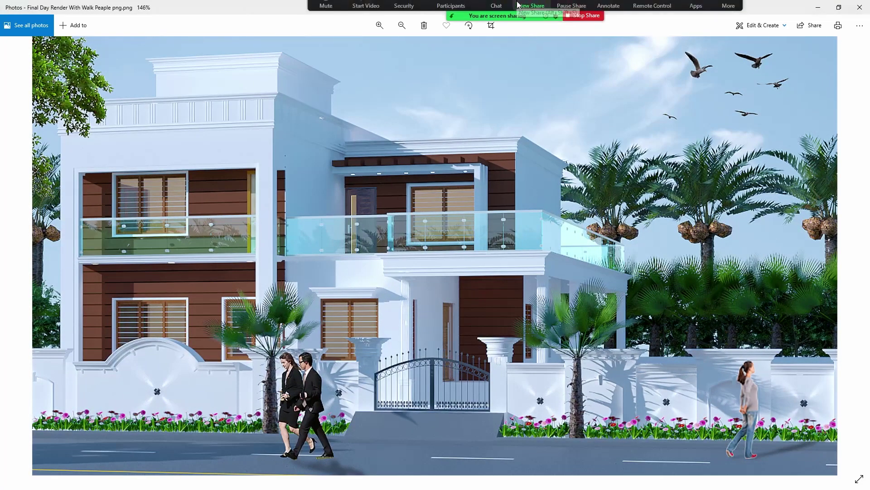
left_click(609, 13)
mouse_move(813, 420)
left_mouse_down()
mouse_move(742, 453)
mouse_move(757, 446)
left_mouse_up()
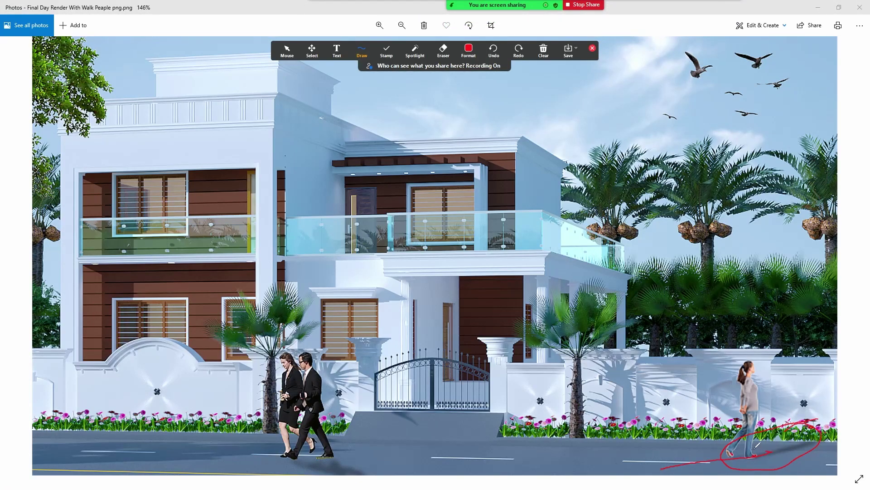
left_click_drag(356, 455, 384, 464)
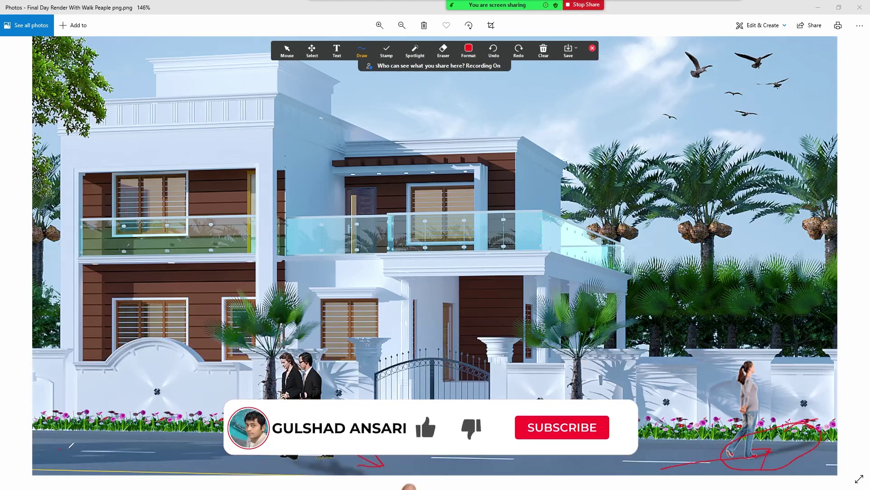
left_click_drag(71, 446, 200, 436)
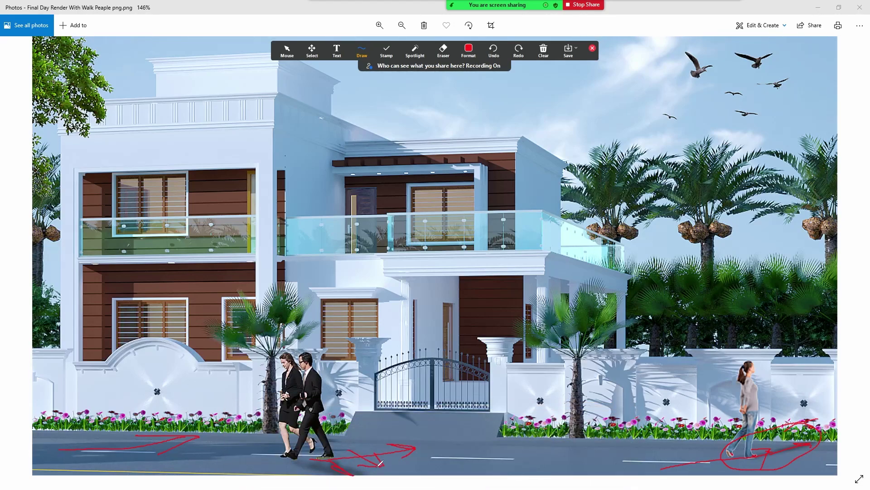
left_click(362, 50)
mouse_move(66, 427)
left_mouse_down()
mouse_move(86, 415)
mouse_move(301, 419)
mouse_move(213, 435)
left_mouse_up()
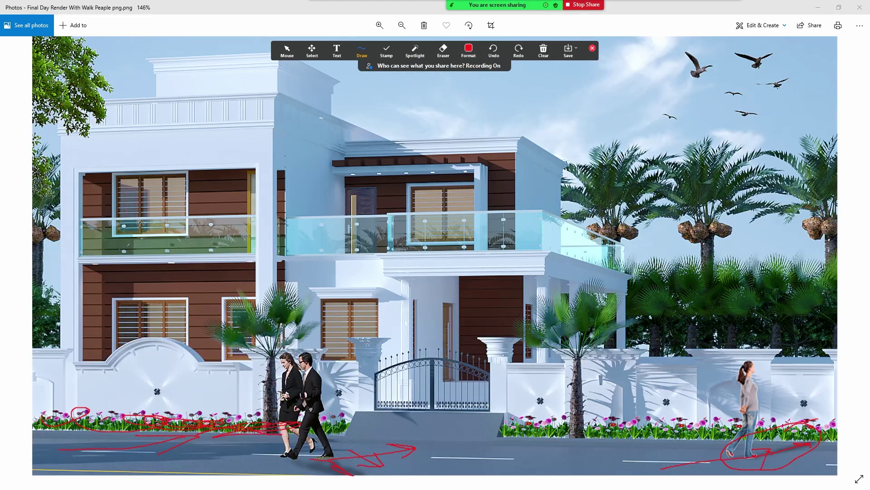
left_click_drag(512, 436, 742, 422)
mouse_move(357, 252)
left_mouse_down()
mouse_move(399, 290)
mouse_move(403, 285)
left_mouse_up()
mouse_move(196, 50)
left_mouse_down()
mouse_move(272, 93)
mouse_move(200, 54)
left_mouse_up()
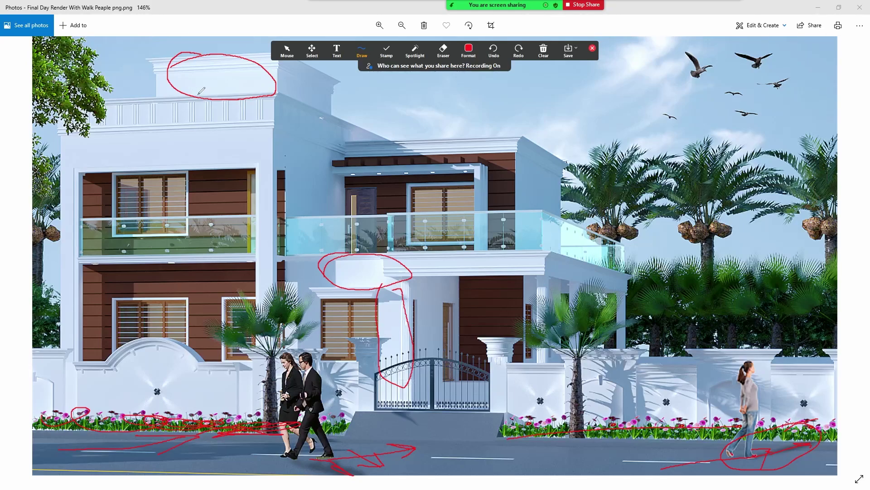
left_click_drag(161, 340, 265, 383)
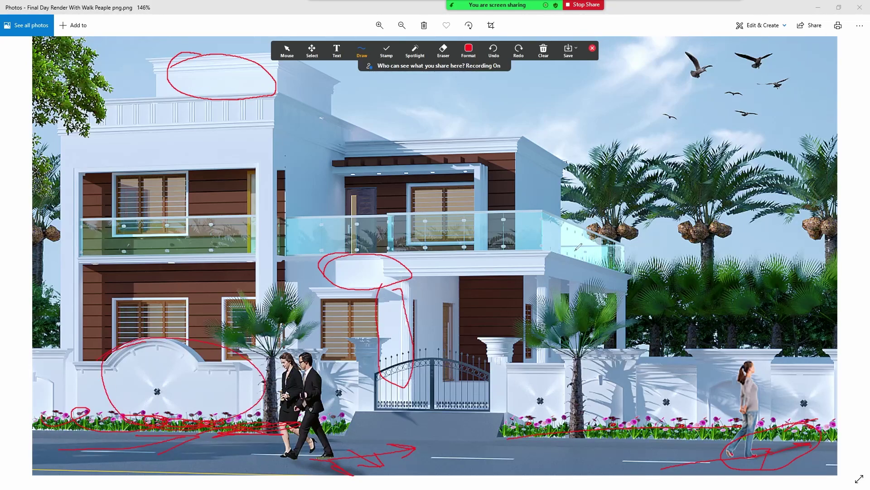
left_click(543, 49)
left_click(564, 70)
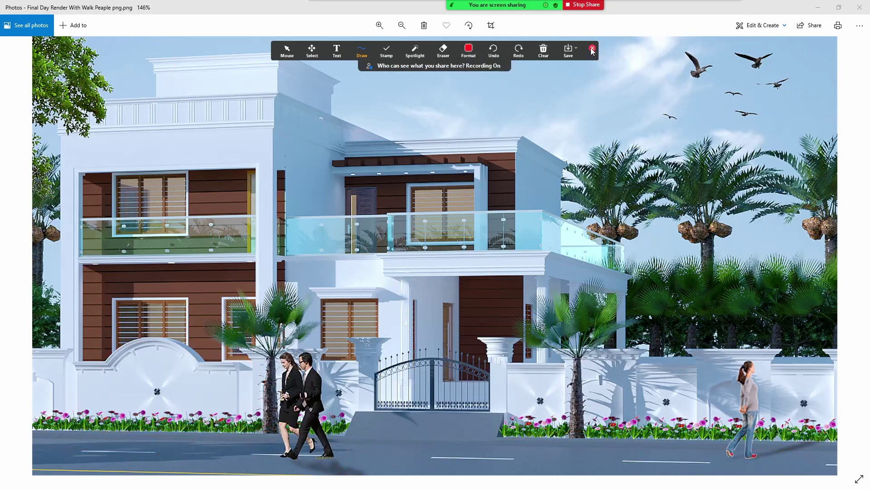
scroll(553, 178, "down", 3)
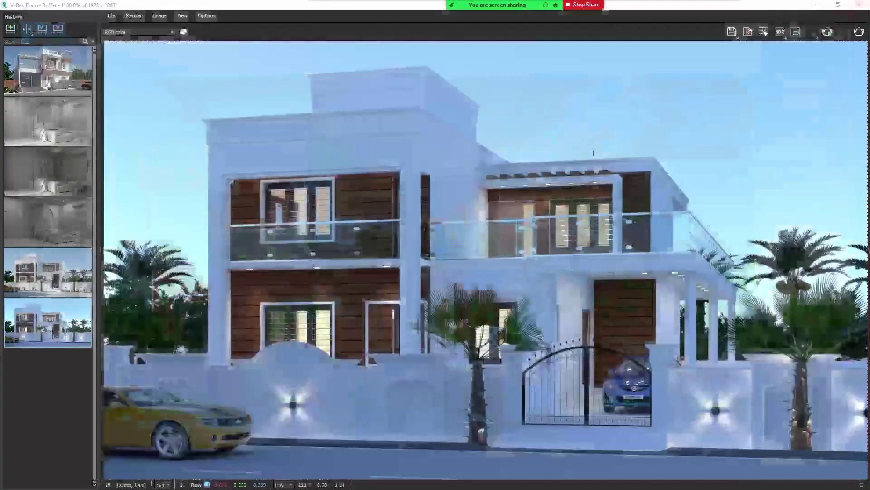
Review the night render and its RGB channel list of render passes in V-Ray Frame Buffer.
key("alt+Tab")
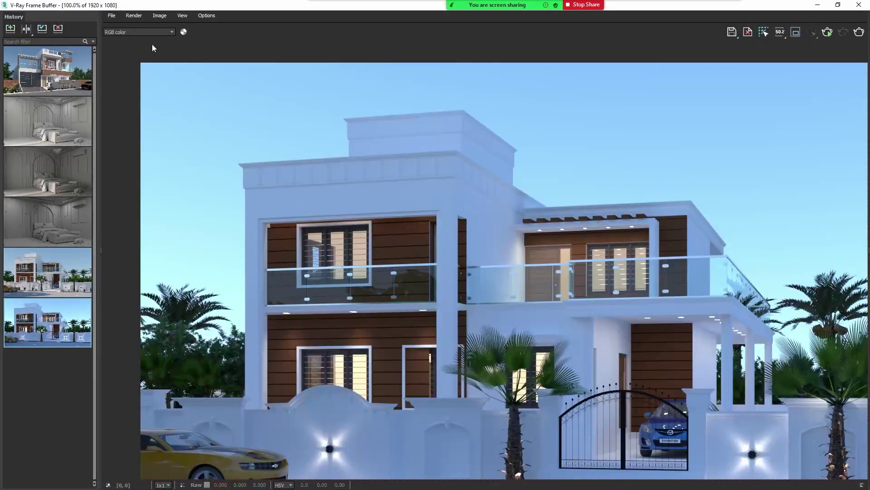
left_click(138, 33)
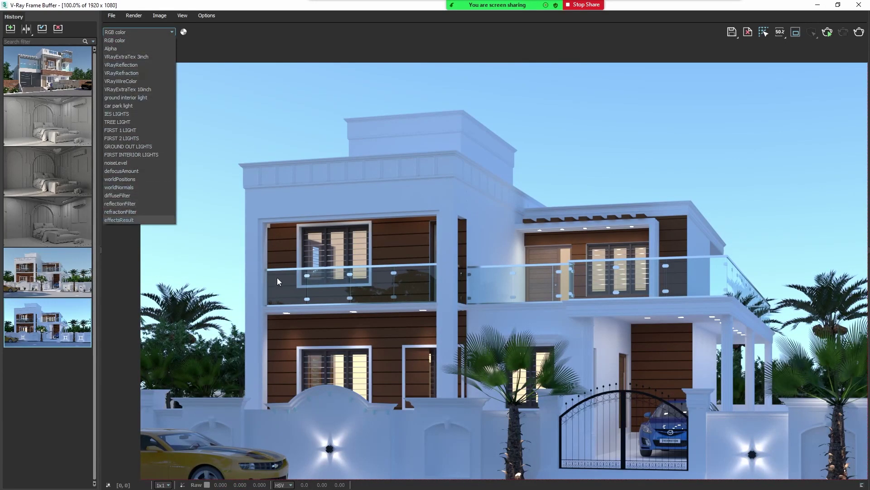
left_click(318, 254)
scroll(447, 172, "down", 3)
scroll(481, 198, "up", 3)
scroll(502, 271, "up", 1)
scroll(546, 266, "down", 1)
scroll(472, 231, "down", 3)
scroll(473, 238, "up", 4)
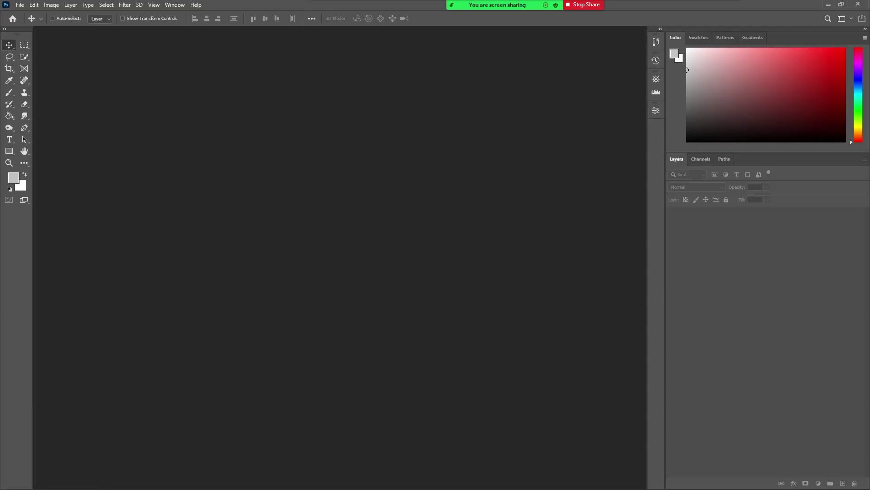
Open the Night Render Tif folder and drag the effectsResult TIF into Photoshop.
mouse_move(4, 99)
left_mouse_down()
mouse_move(203, 170)
mouse_move(280, 58)
left_mouse_up()
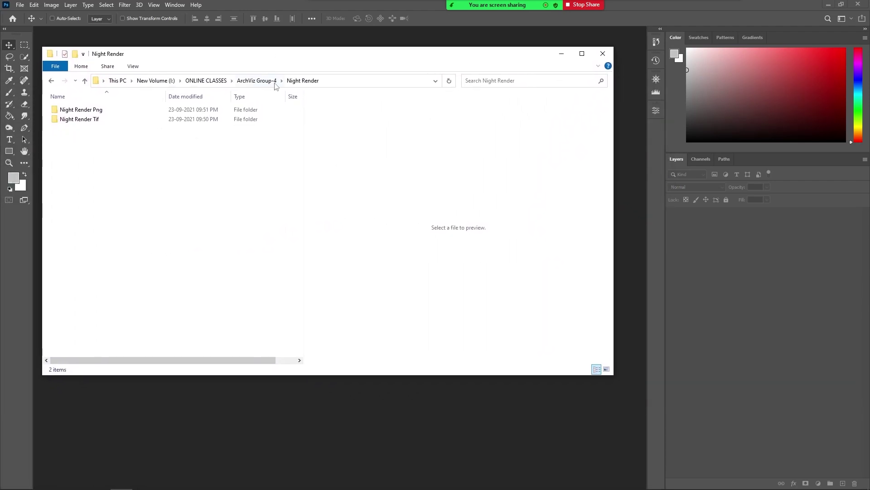
left_click_drag(613, 377, 646, 405)
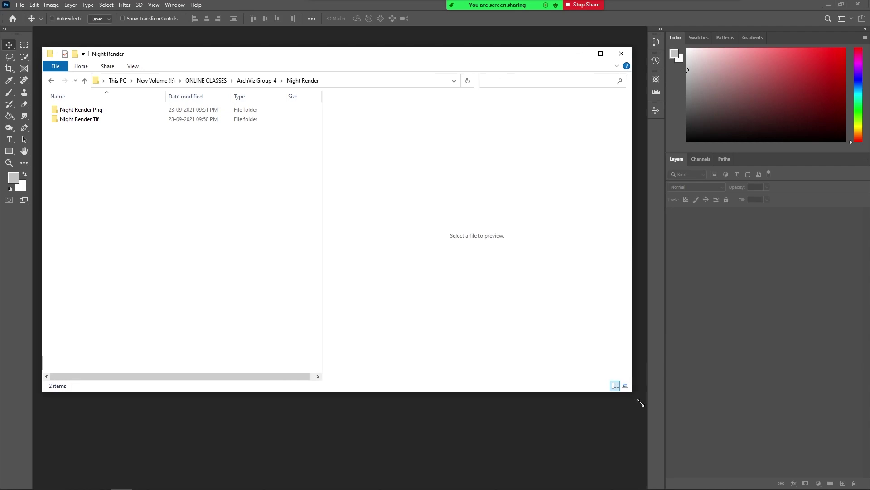
left_click(100, 110)
double_click(100, 110)
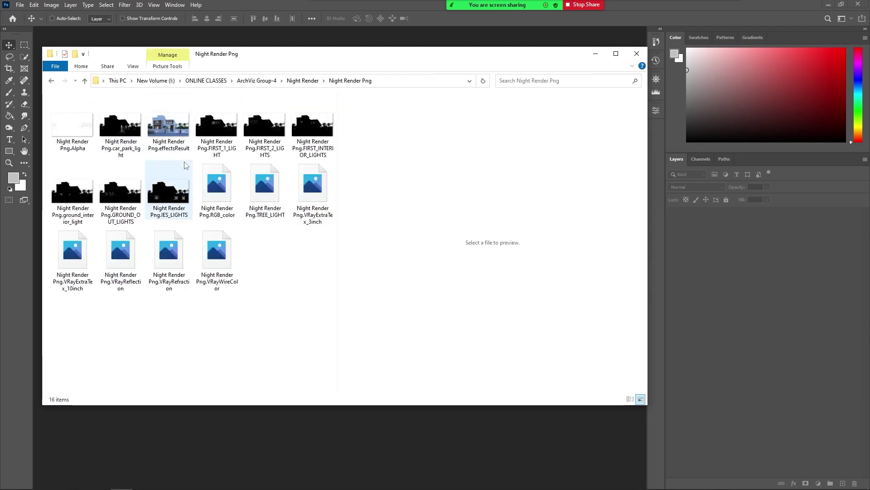
left_click(65, 80)
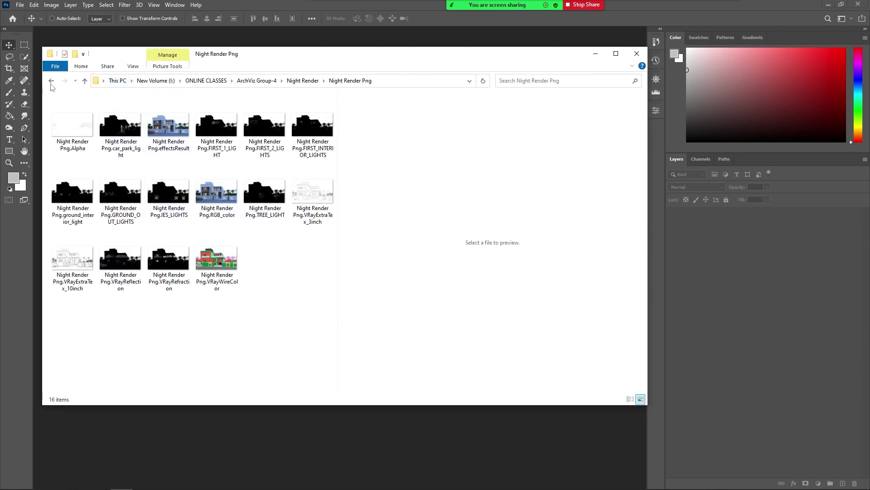
double_click(90, 120)
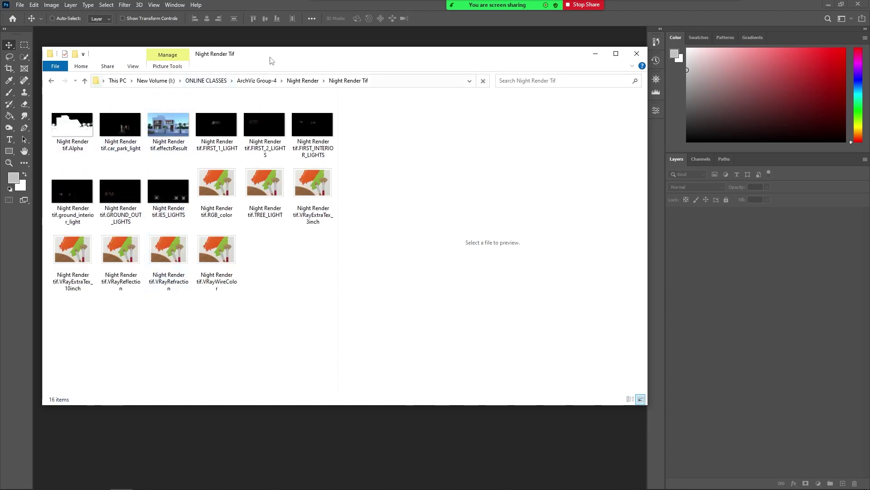
left_click_drag(270, 58, 301, 214)
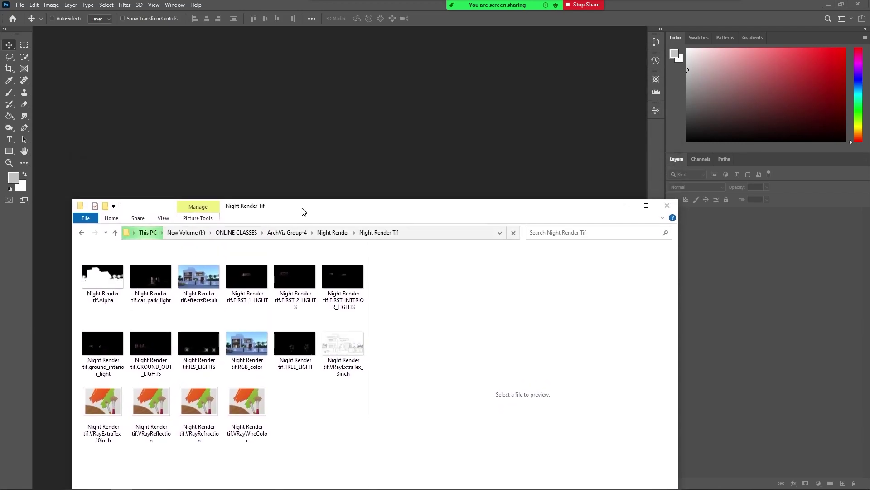
left_click(199, 286)
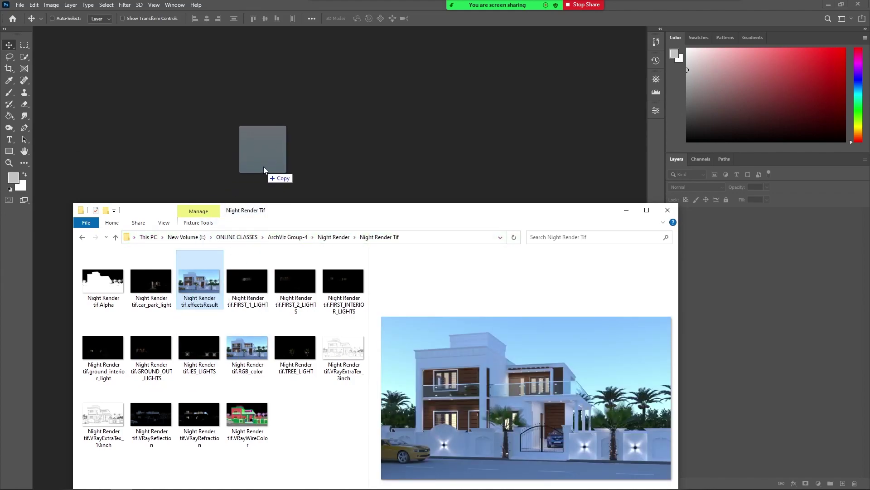
left_click_drag(233, 247, 420, 216)
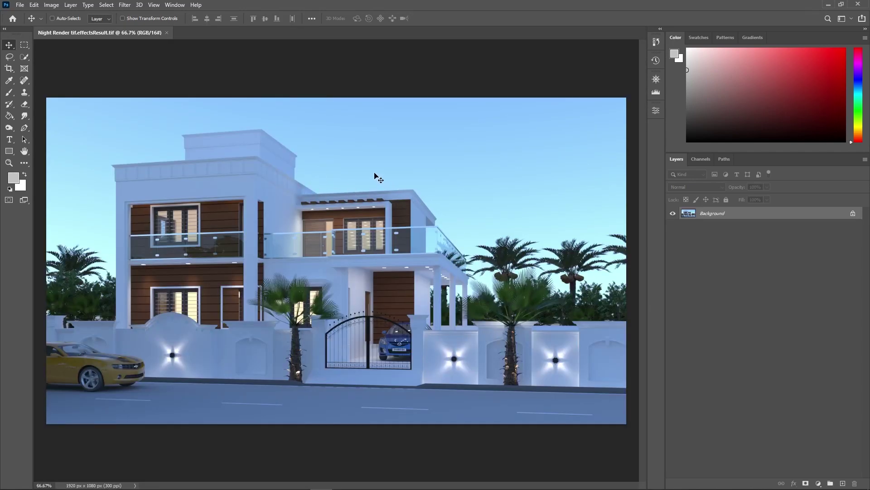
Zoom into the effectsResult render and unlock its Background into Layer 0.
key("z")
left_click_drag(356, 164, 439, 196)
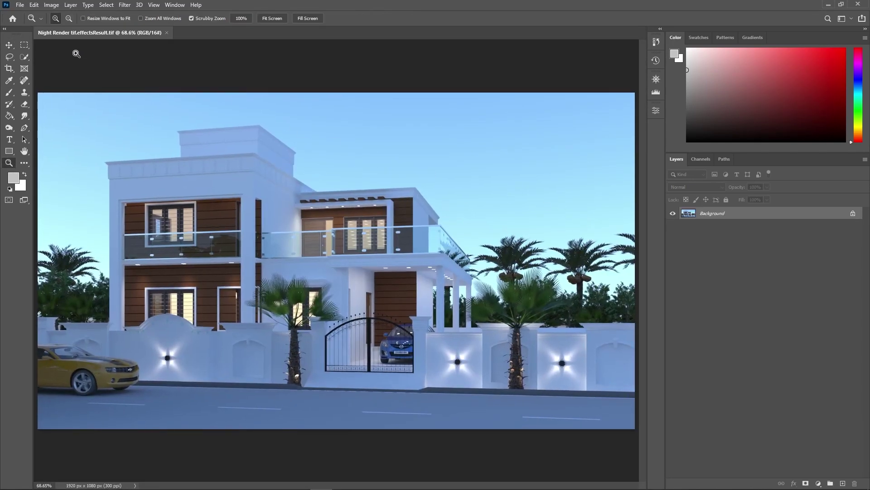
left_click(10, 45)
left_click(853, 214)
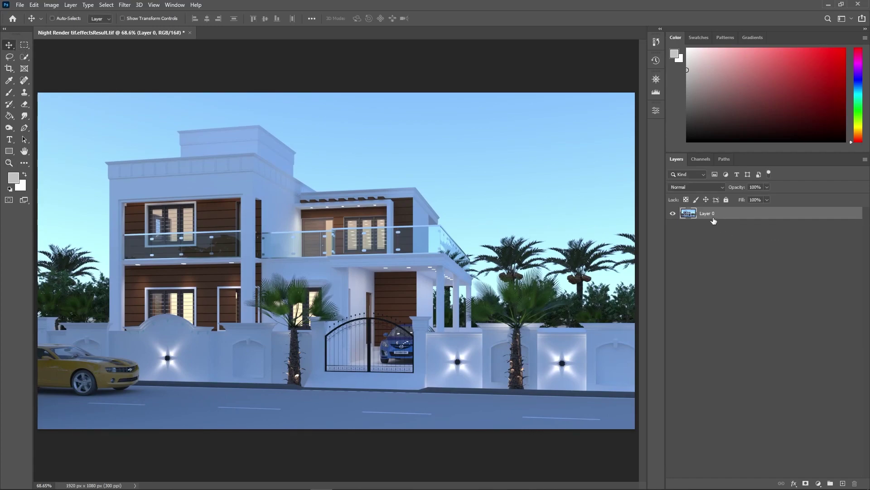
left_click(767, 272)
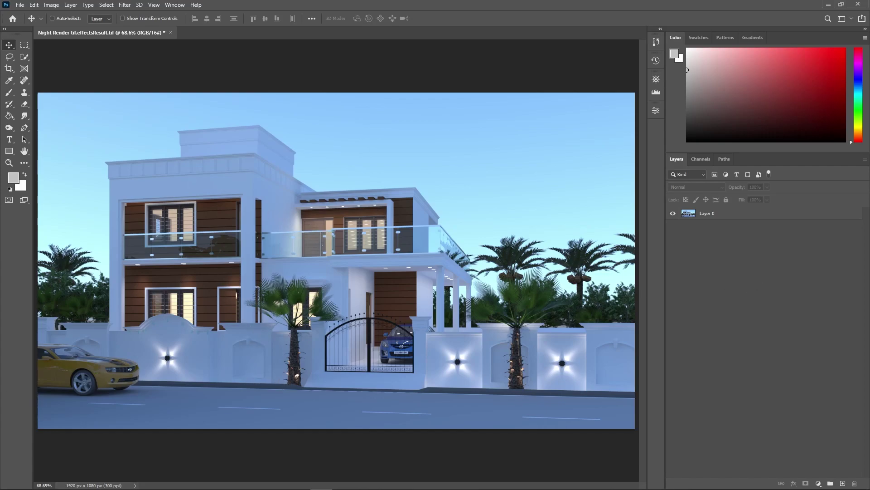
key("alt+Tab")
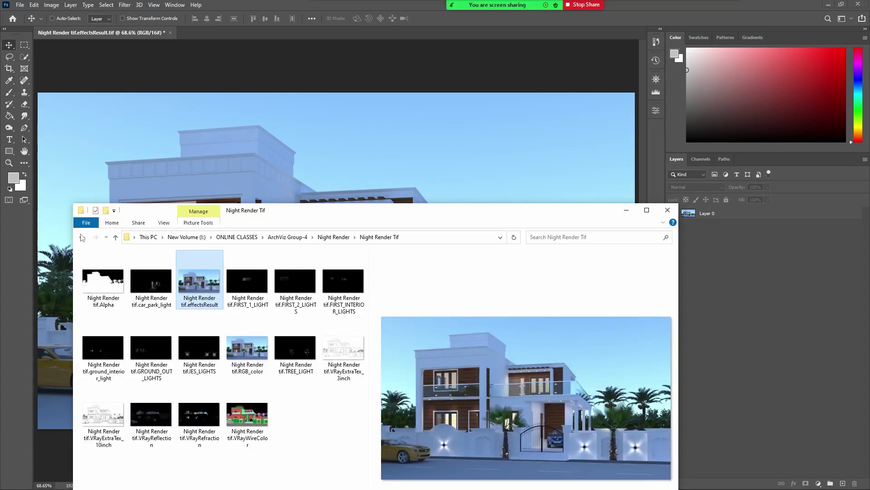
Place the Night Render Png effectsResult pass above Layer 0, checking its sky is transparent.
left_click(82, 237)
double_click(139, 268)
left_click_drag(199, 261, 263, 175)
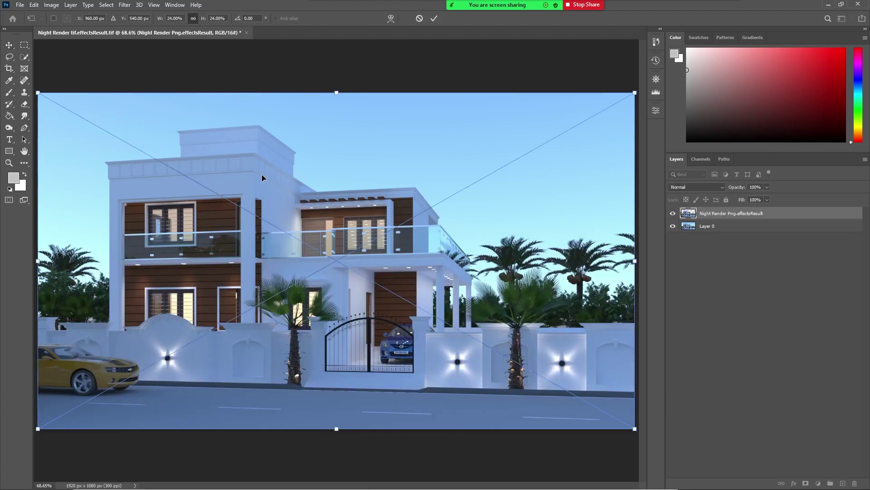
key("Return")
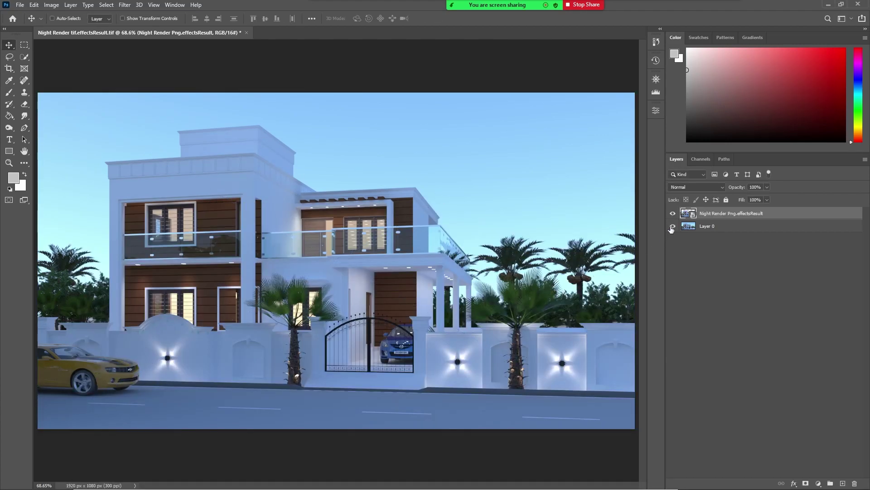
left_click(672, 227)
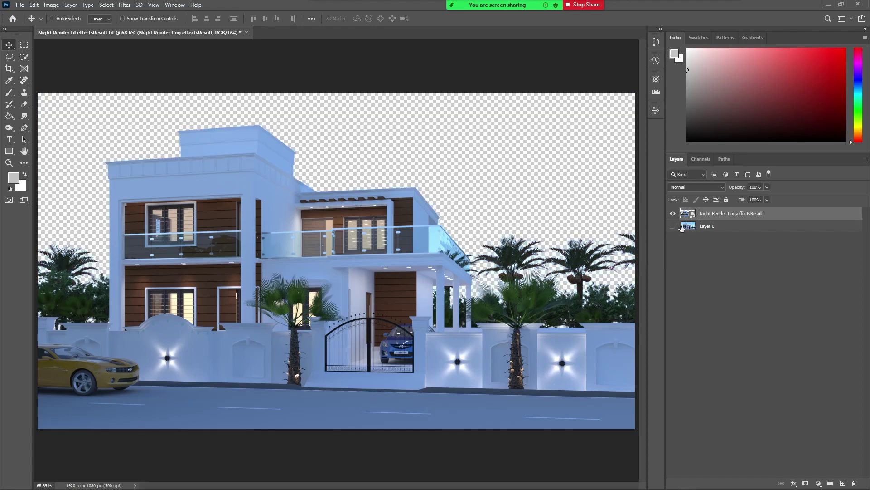
left_click(725, 286)
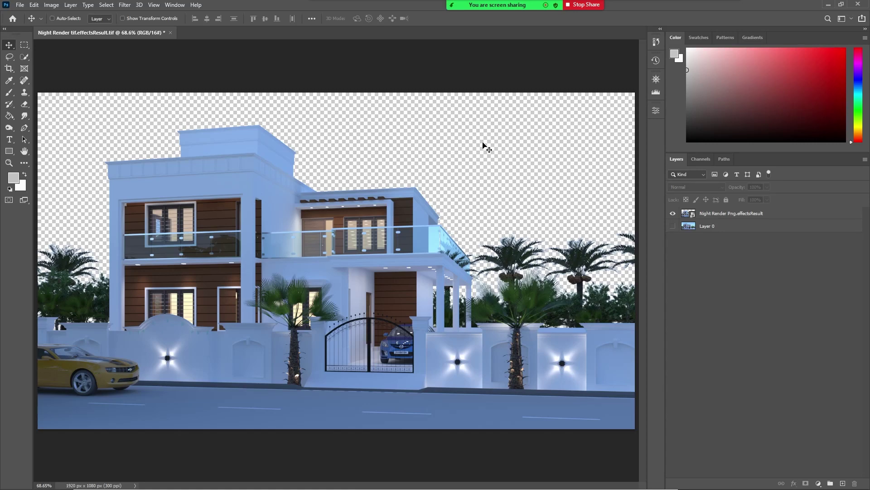
left_click(673, 226)
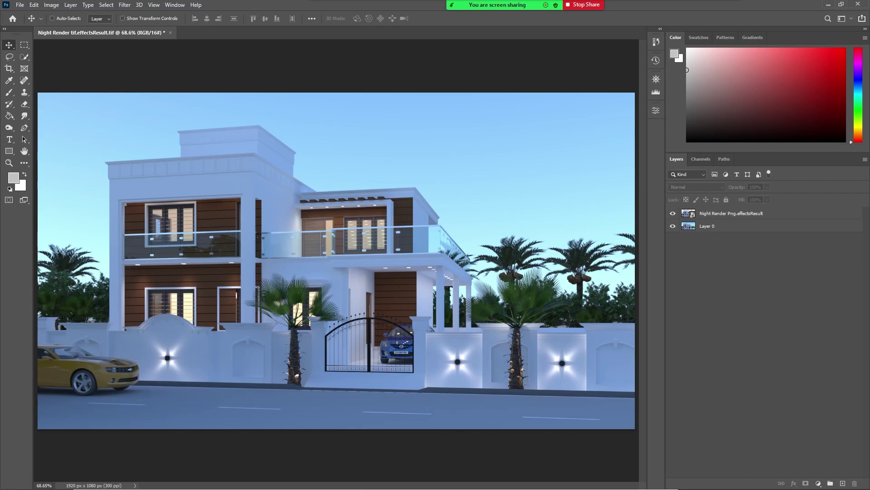
key("alt+Tab")
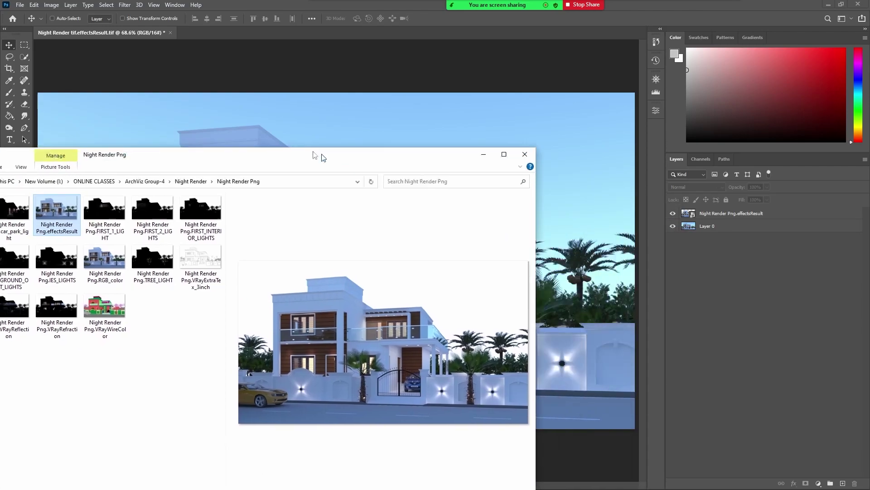
Compare the VRayExtraTex_10inch and VRayExtraTex_3inch previews, ending with the 3inch pass selected.
mouse_move(468, 214)
left_mouse_down()
mouse_move(476, 102)
mouse_move(484, 109)
left_mouse_up()
left_click(360, 240)
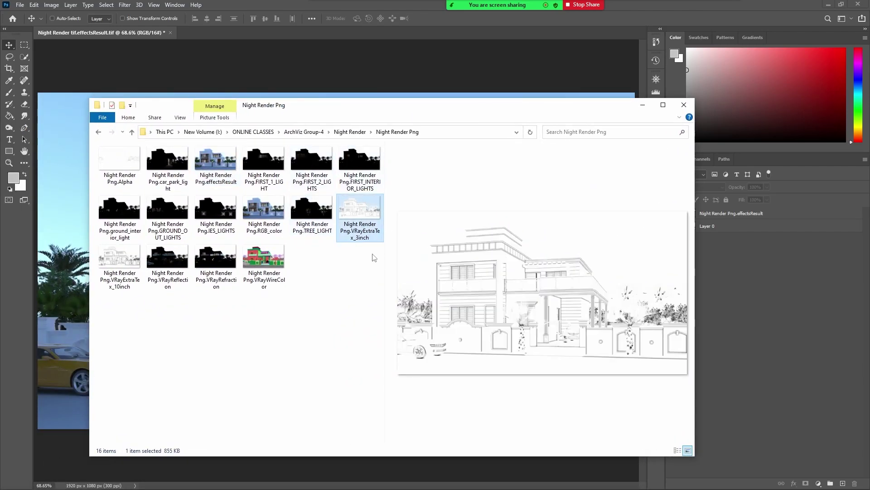
left_click(102, 272)
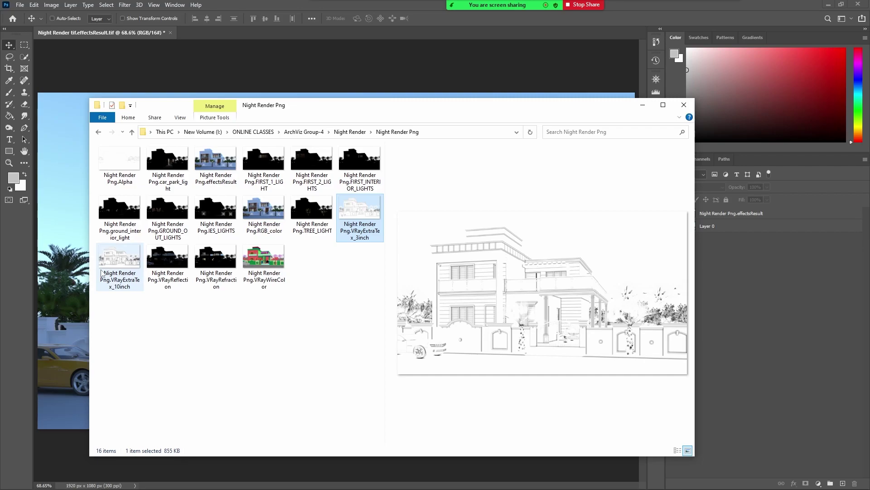
left_click(372, 221)
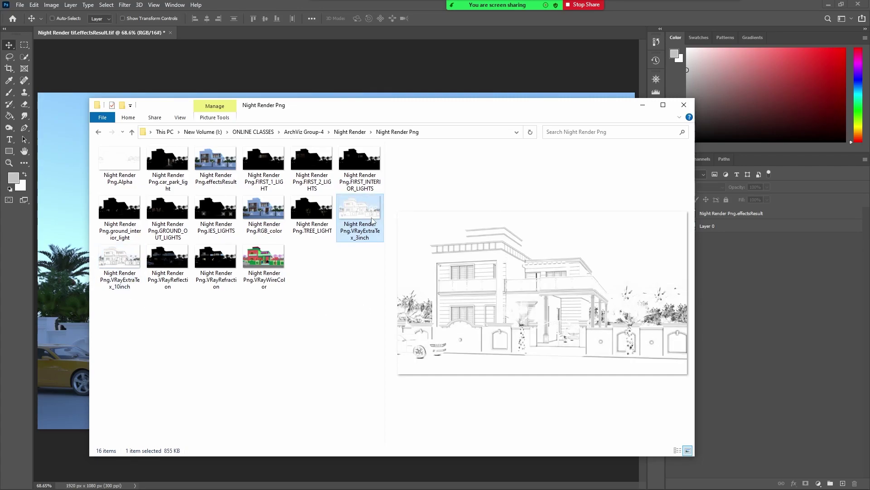
left_click(117, 285)
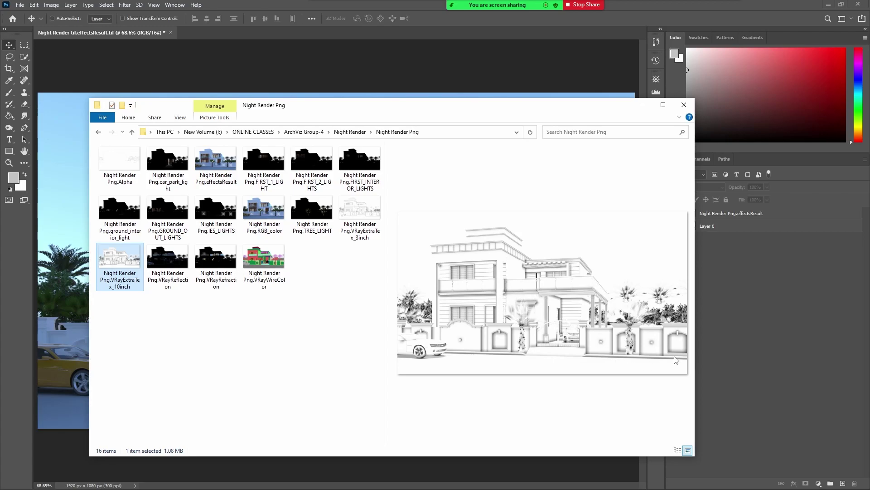
left_click(366, 231)
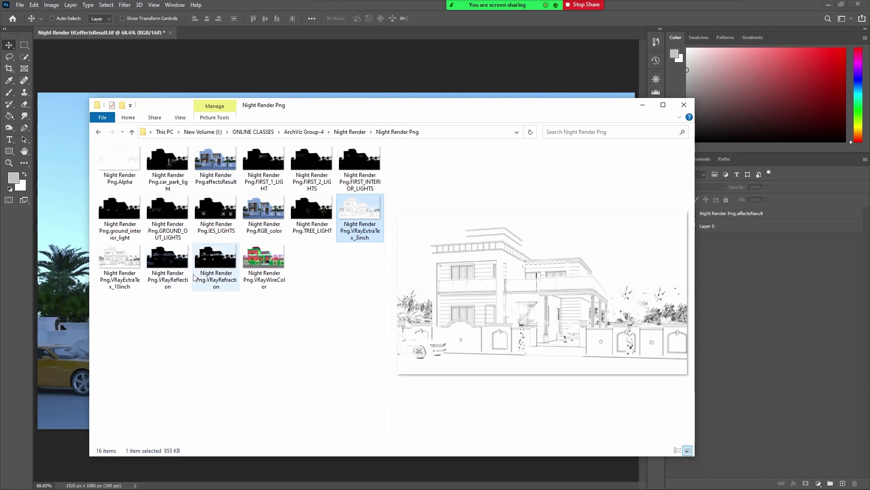
left_click(120, 265)
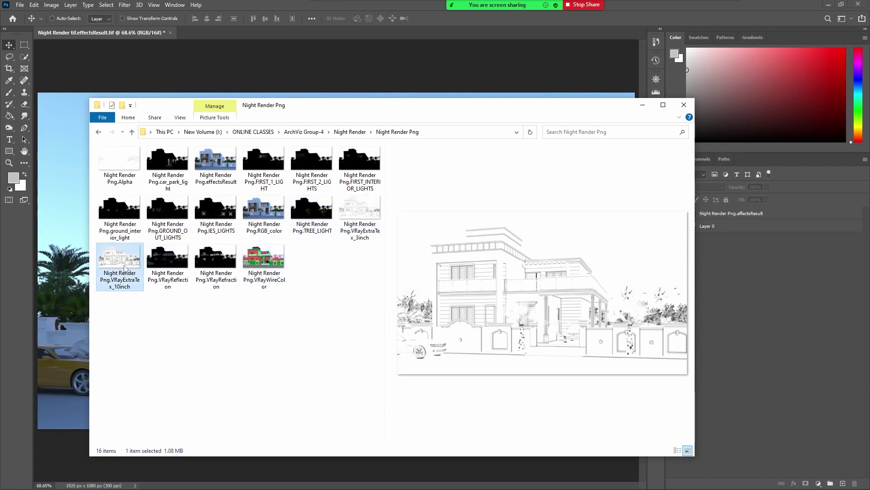
left_click(371, 229)
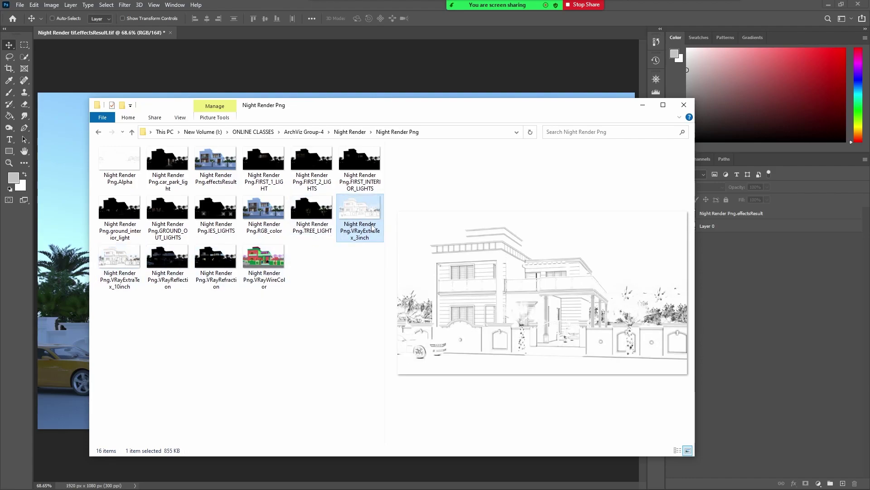
left_click_drag(430, 114, 427, 254)
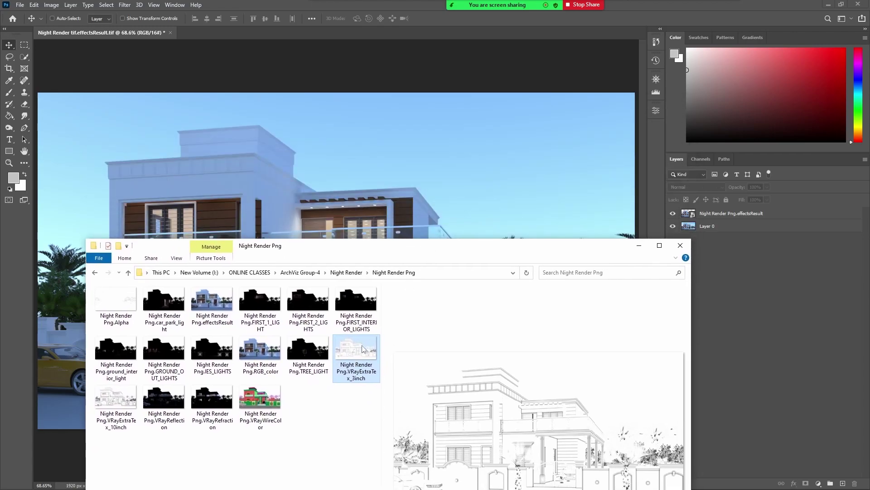
Place the VRayExtraTex_3inch pass as the top layer and set it to Multiply.
left_click_drag(363, 349, 366, 228)
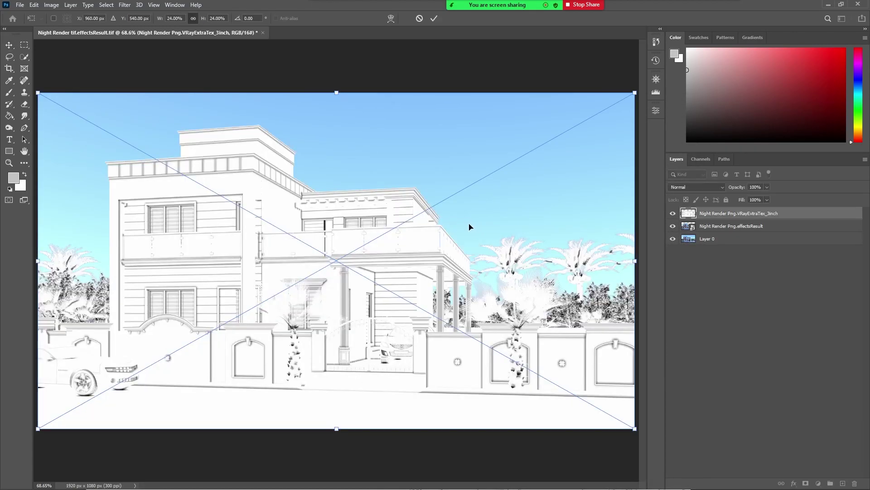
key("Return")
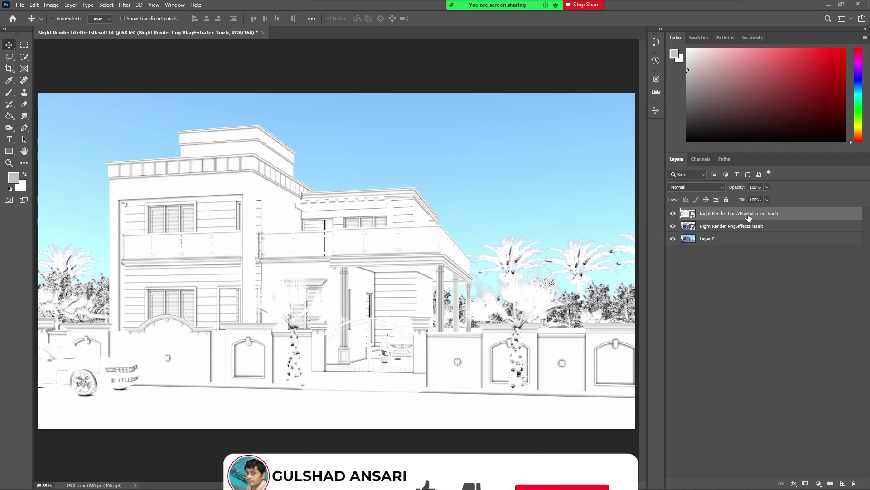
left_click(722, 185)
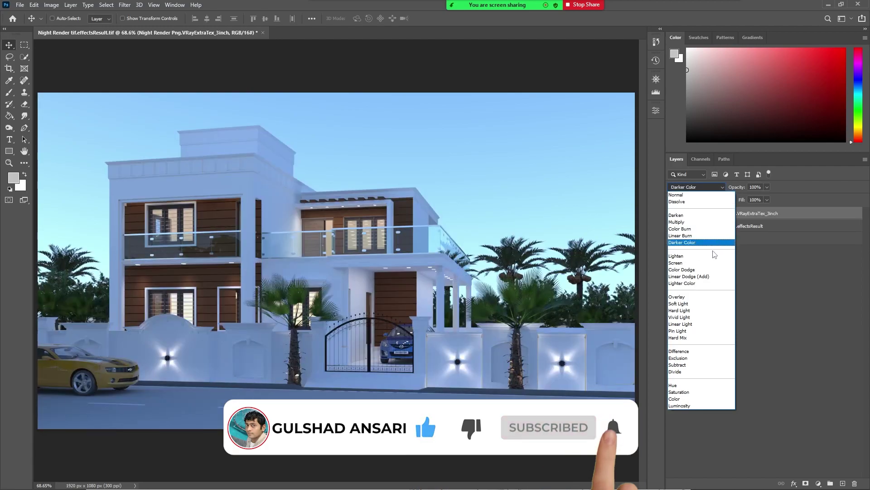
left_click(691, 222)
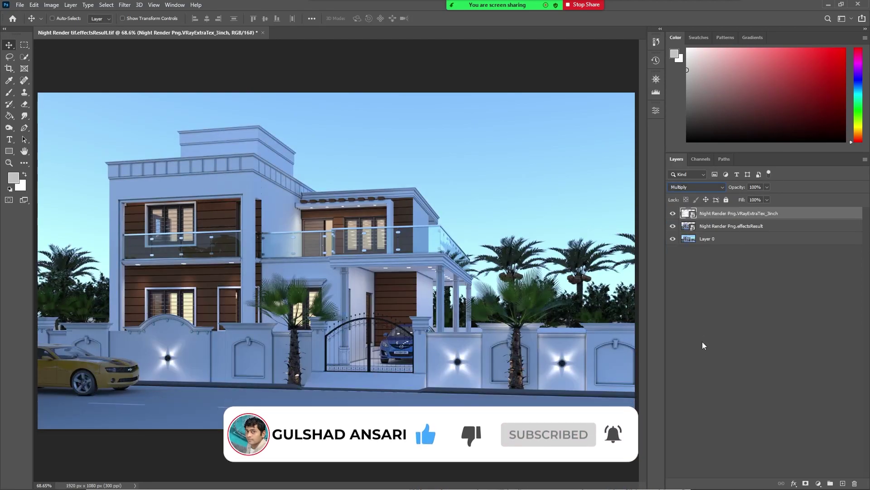
Compare the house and parapet with the Multiply texture layer hidden and shown.
left_click(673, 213)
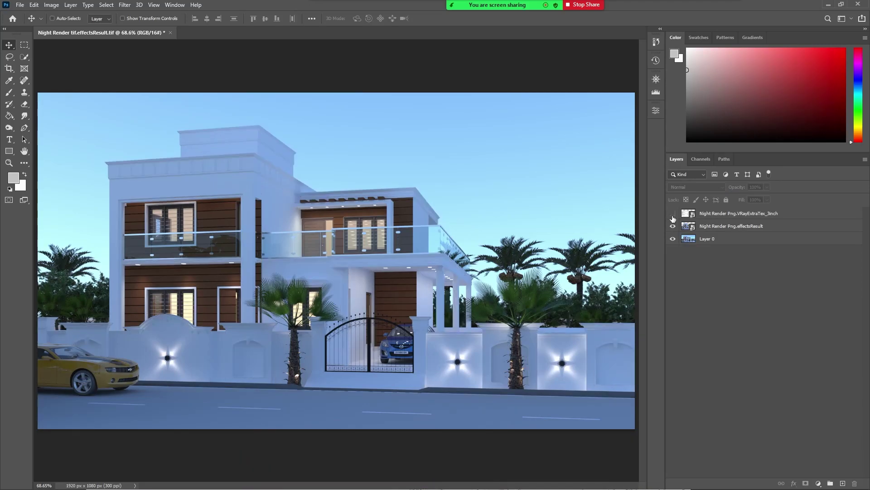
left_click(673, 214)
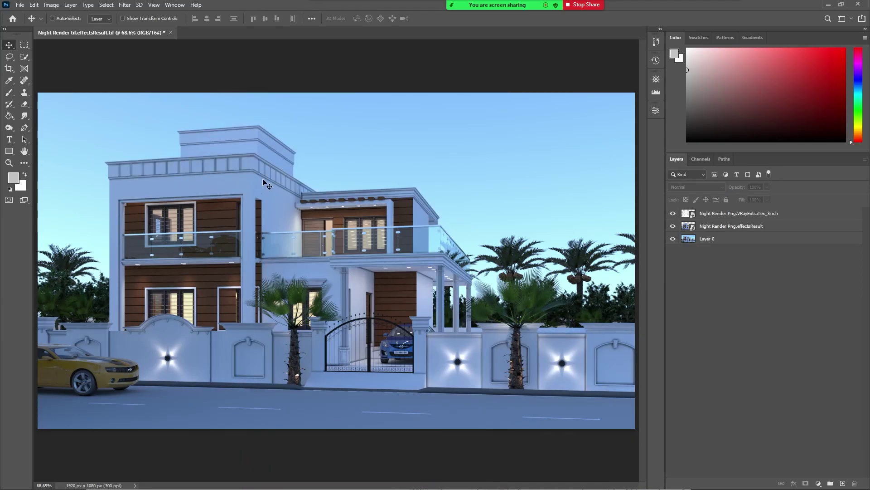
scroll(268, 183, "up", 2)
scroll(258, 188, "up", 2)
scroll(247, 195, "up", 1)
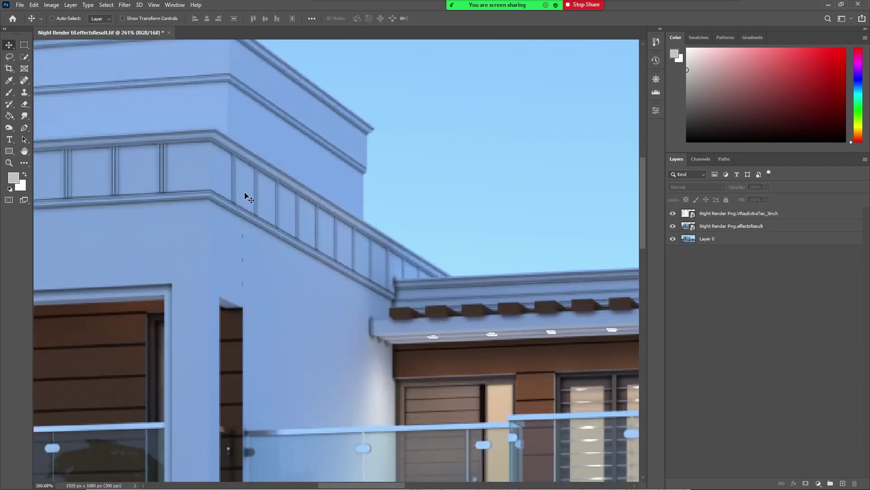
left_click(673, 214)
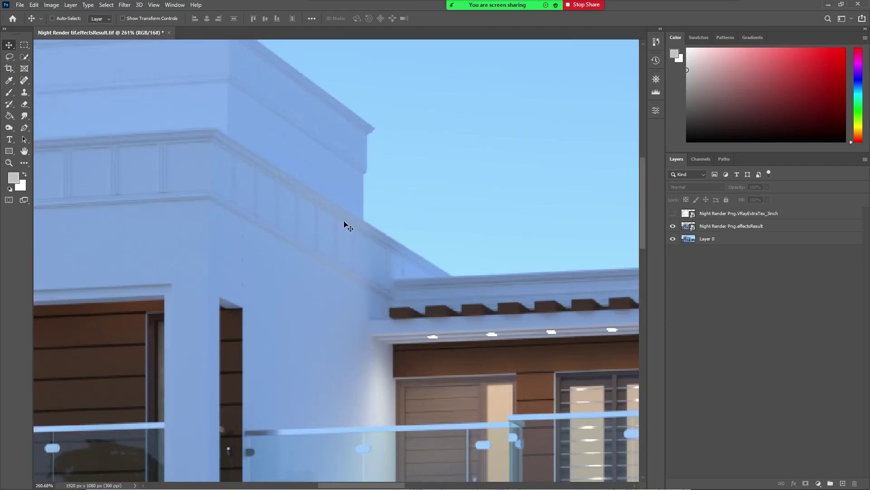
left_click(673, 214)
Compare the palms with the texture layer toggled, leaving it visible and selected.
scroll(241, 163, "down", 1)
scroll(334, 148, "down", 2)
scroll(343, 154, "down", 1)
scroll(346, 156, "down", 1)
scroll(349, 157, "down", 1)
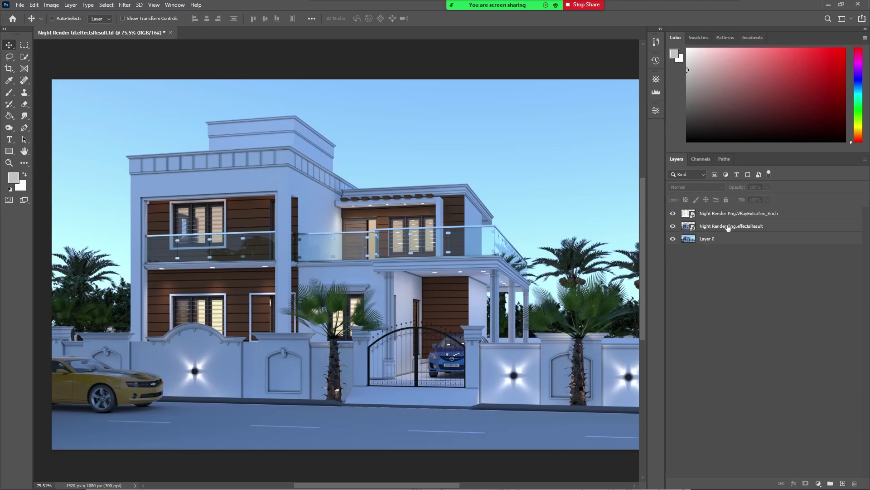
scroll(637, 323, "up", 1)
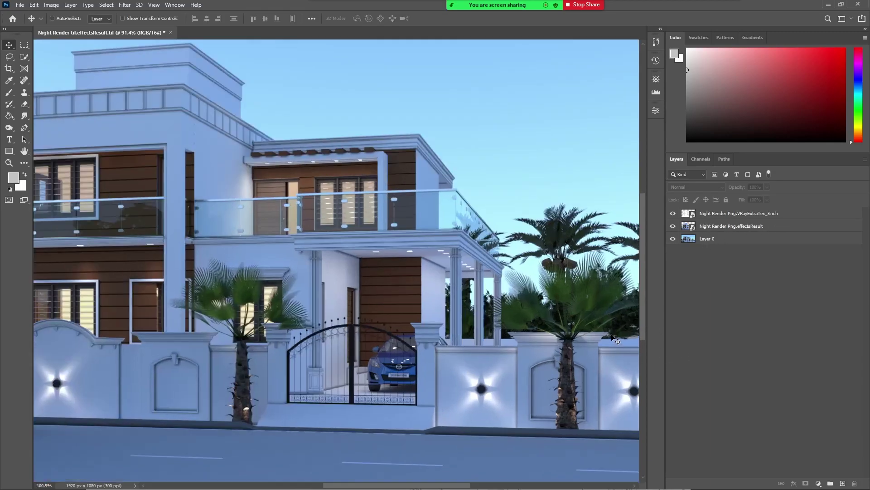
scroll(633, 308, "up", 1)
scroll(621, 267, "up", 1)
scroll(613, 239, "up", 1)
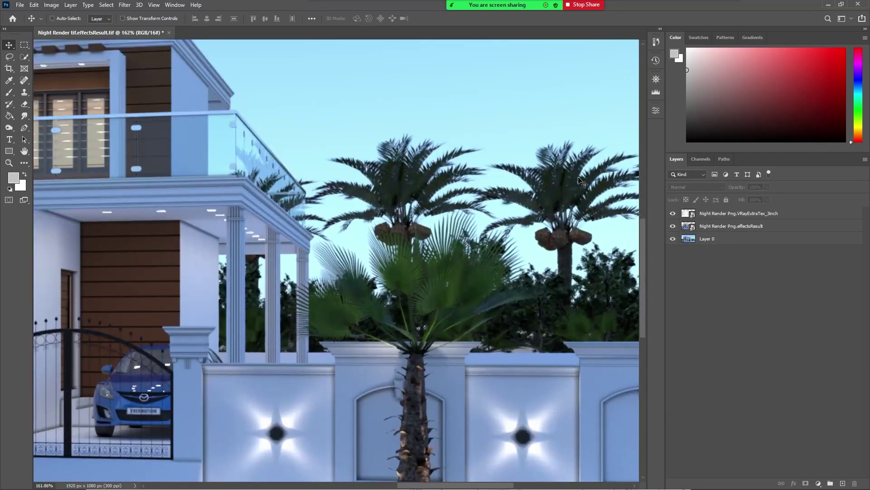
left_click(674, 214)
left_click(673, 214)
left_click(674, 214)
left_click(673, 213)
left_click(736, 217)
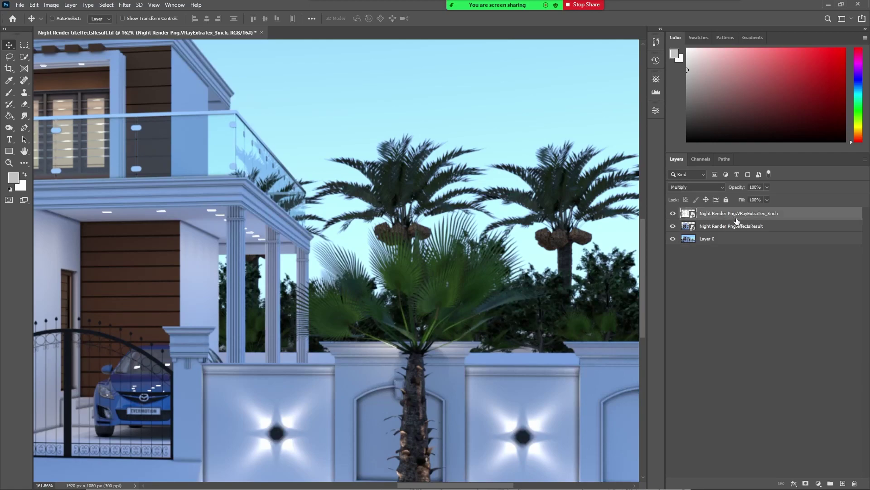
Add a layer mask to the VRayExtraTex_3inch layer and set up a smaller, harder brush.
left_click(807, 484)
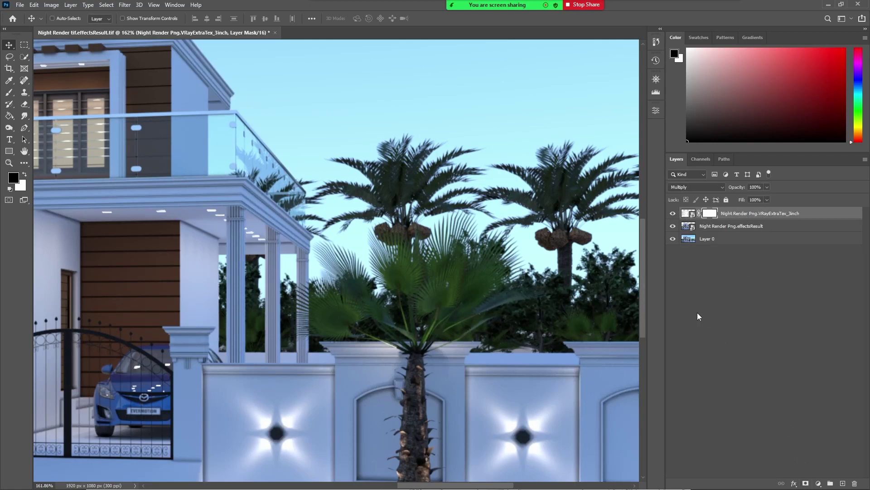
left_click(673, 214)
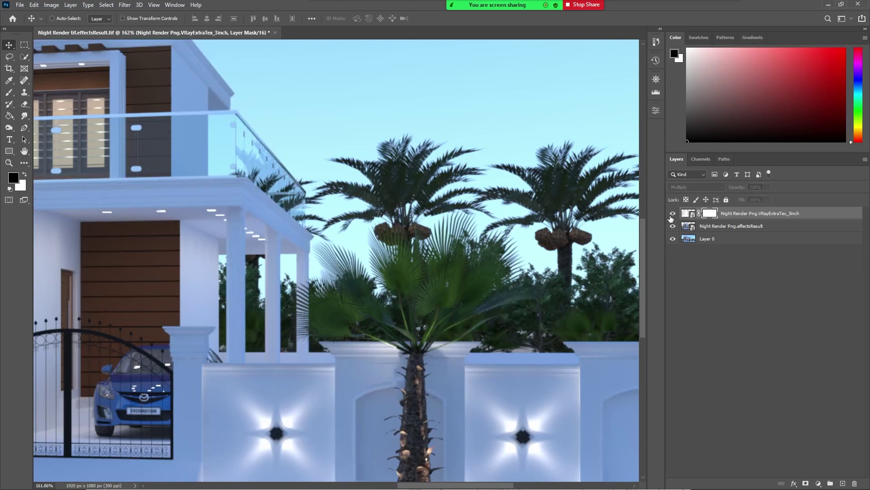
left_click(672, 213)
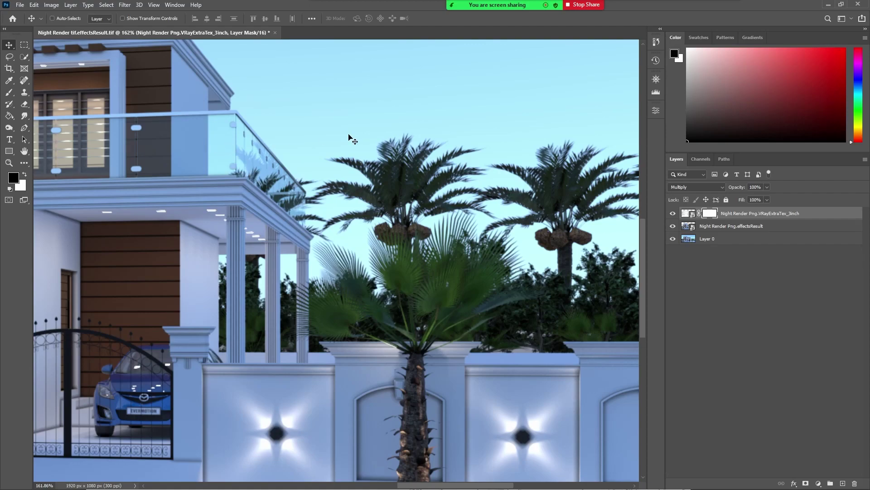
key("b")
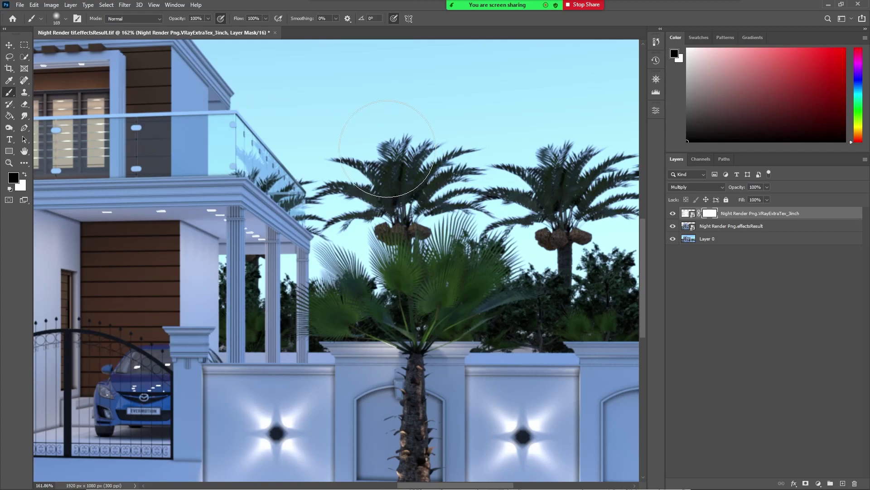
left_click_drag(408, 162, 358, 170)
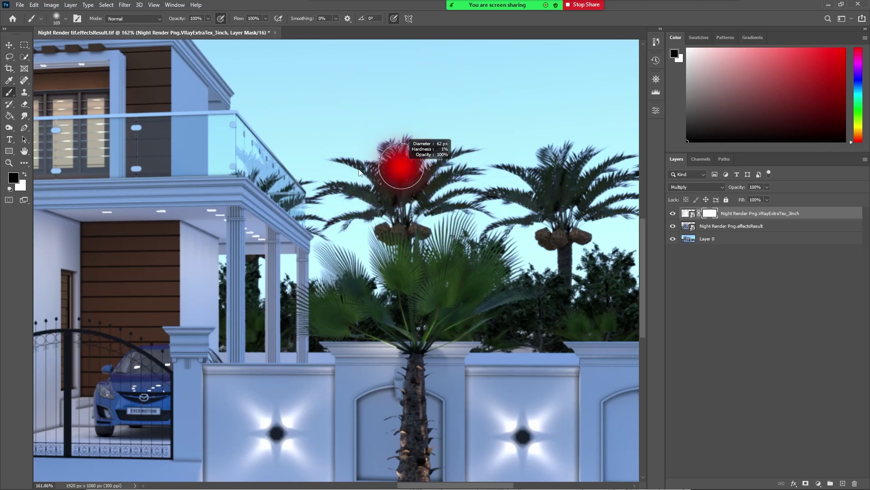
mouse_move(355, 117)
left_mouse_down()
mouse_move(333, 159)
mouse_move(394, 162)
mouse_move(347, 167)
mouse_move(371, 167)
mouse_move(362, 138)
mouse_move(363, 161)
mouse_move(369, 94)
mouse_move(384, 235)
mouse_move(377, 96)
mouse_move(338, 113)
mouse_move(334, 94)
mouse_move(348, 149)
left_mouse_up()
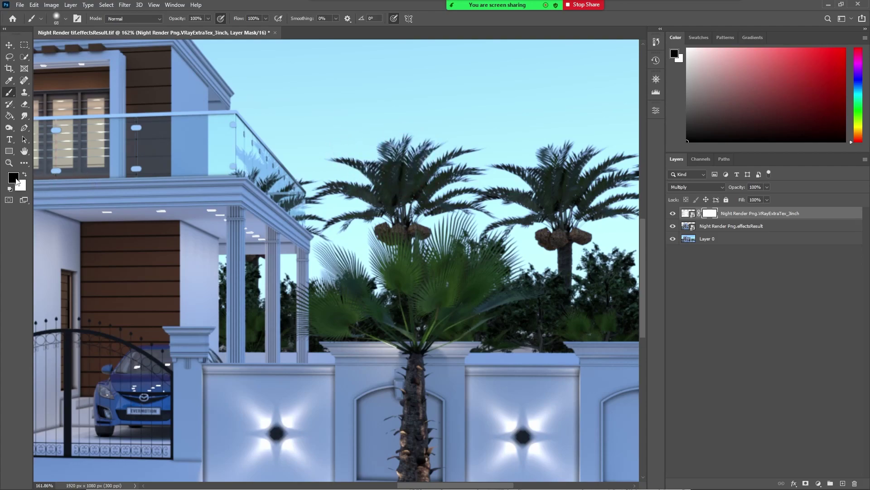
Paint black on the mask to remove the overlay from the trees behind the palms.
left_click(16, 179)
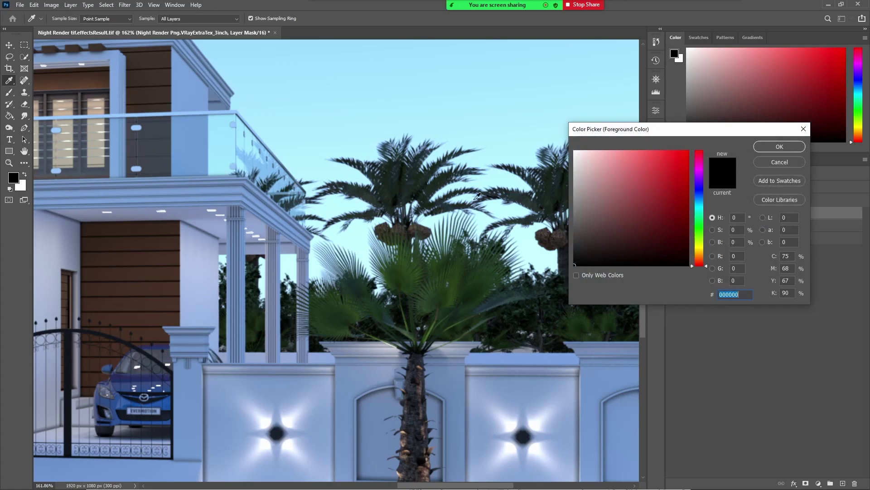
left_click(789, 149)
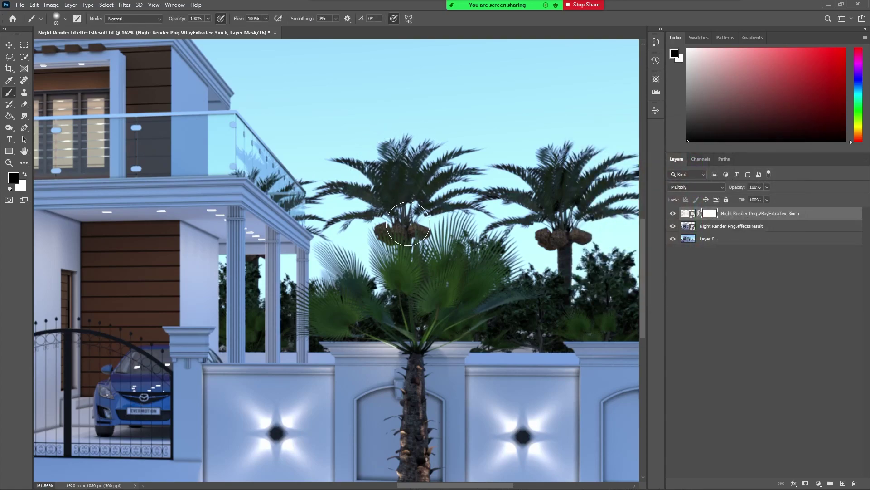
mouse_move(571, 247)
left_mouse_down()
mouse_move(621, 307)
mouse_move(550, 291)
mouse_move(505, 305)
mouse_move(363, 286)
mouse_move(340, 305)
mouse_move(437, 307)
mouse_move(394, 302)
left_mouse_up()
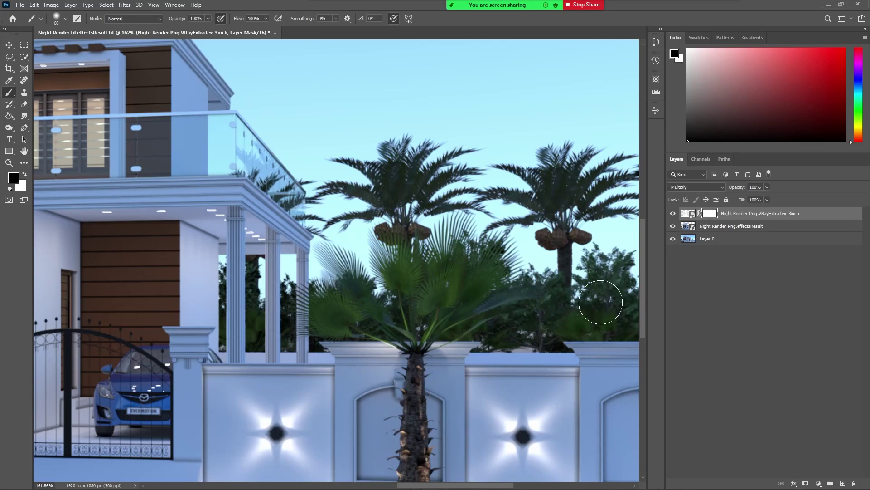
scroll(617, 306, "down", 3)
scroll(322, 307, "up", 1)
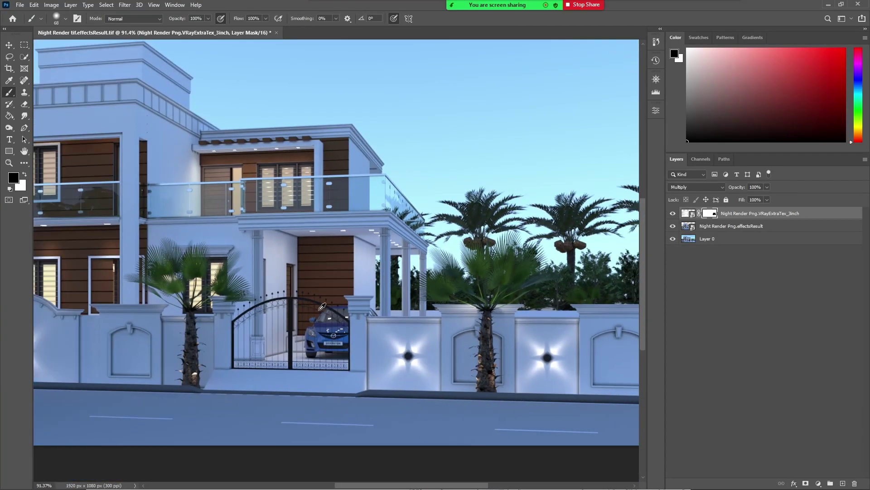
Touch up the parapet on the mask, fading lines with black and restoring some with white.
scroll(322, 306, "down", 3)
scroll(60, 277, "up", 3)
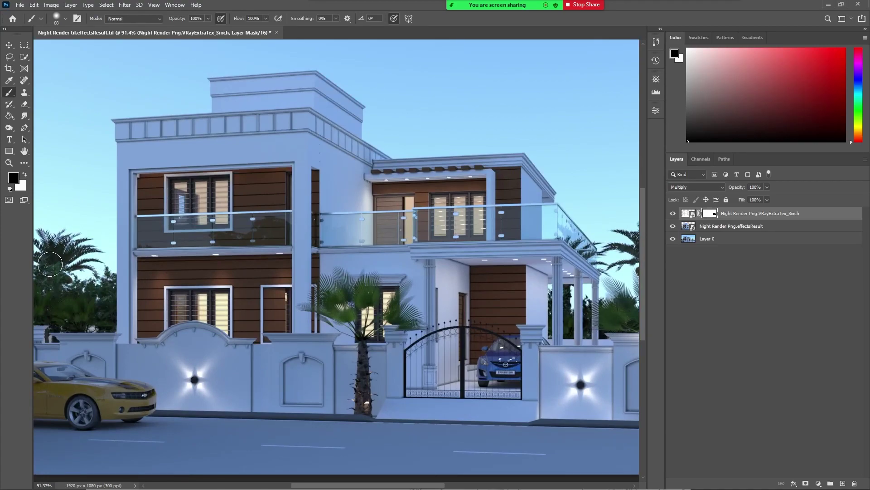
left_click_drag(149, 129, 313, 136)
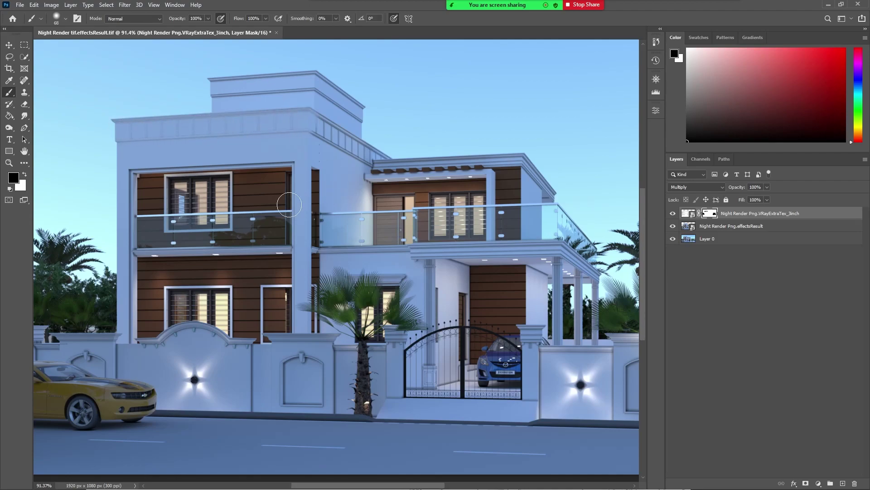
left_click(13, 177)
left_click_drag(655, 192, 516, 138)
left_click(779, 146)
mouse_move(317, 127)
left_mouse_down()
mouse_move(162, 132)
mouse_move(325, 121)
left_mouse_up()
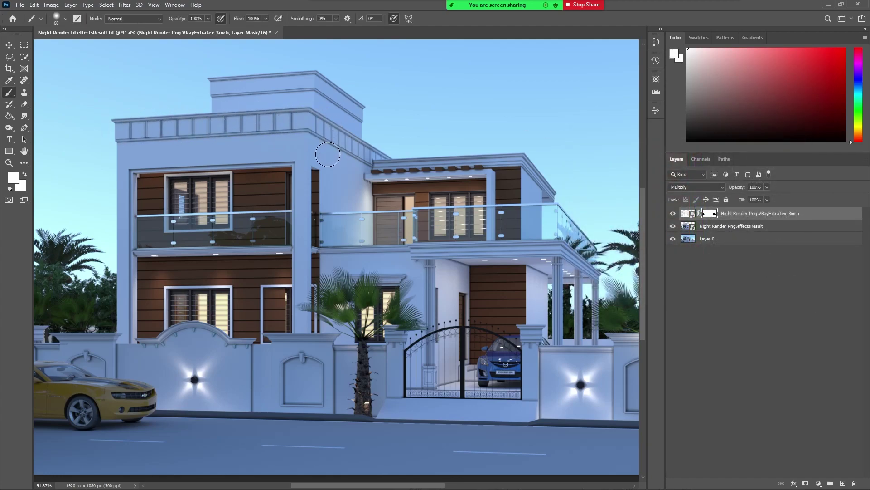
Reset the painting colour to black and target the texture layer instead of its mask.
left_click(14, 178)
left_click(581, 264)
left_click(777, 144)
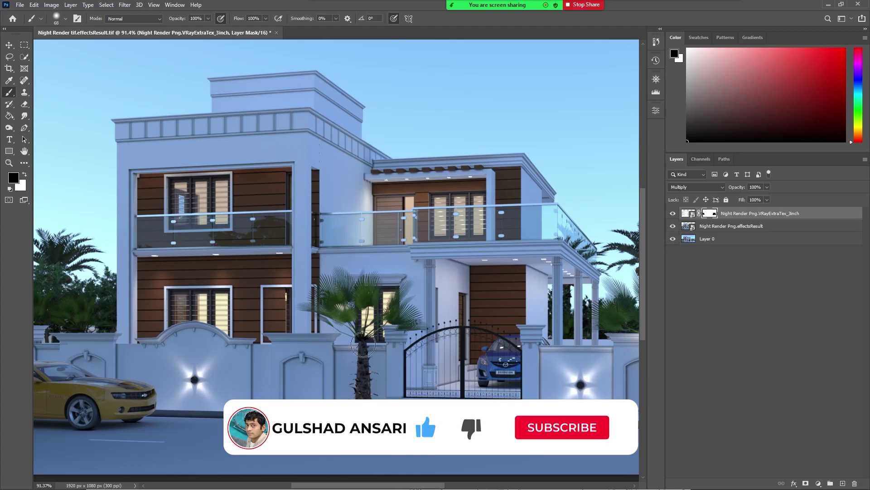
left_click(724, 220, "ctrl")
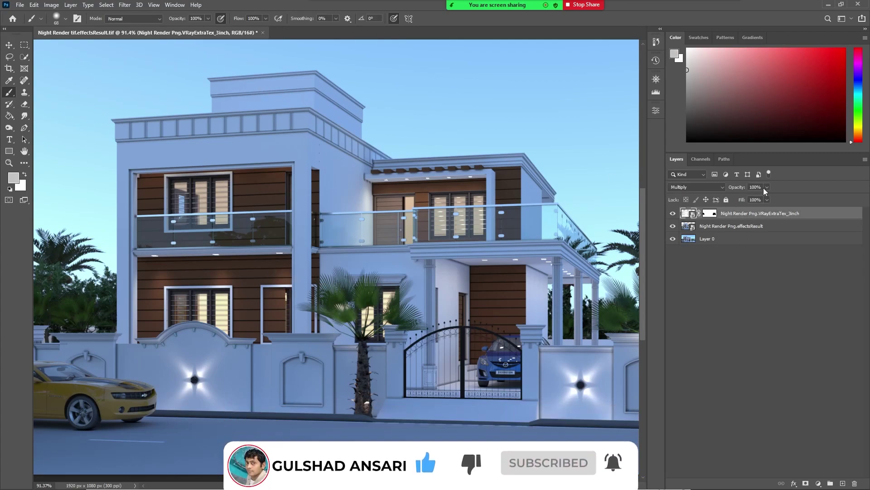
Adjust the texture layer's opacity, trying about 52% and settling on 41%, comparing visibility.
left_click(766, 187)
left_click_drag(756, 199, 745, 198)
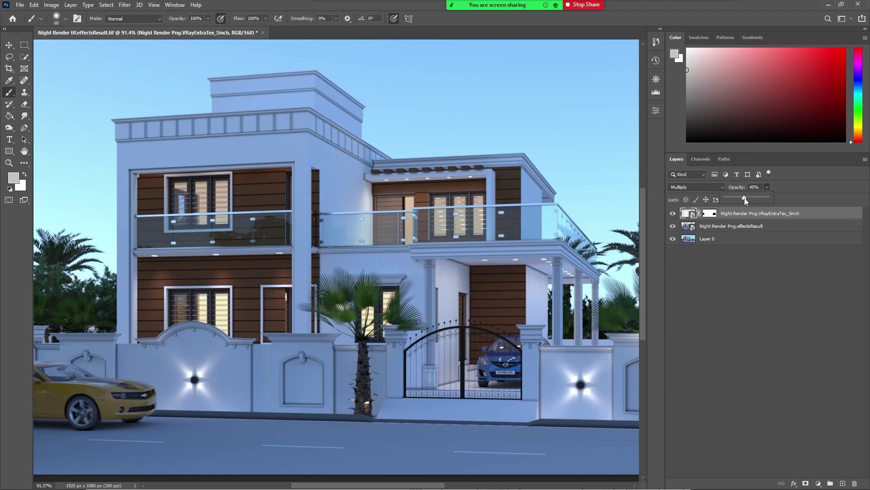
left_click(743, 308)
left_click(673, 214)
left_click(765, 213)
scroll(309, 96, "up", 3)
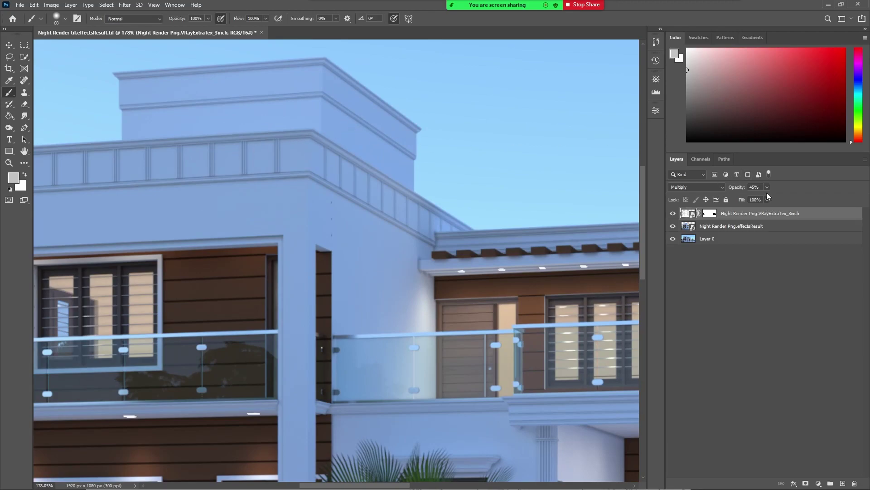
left_click_drag(765, 199, 771, 200)
left_click(673, 214)
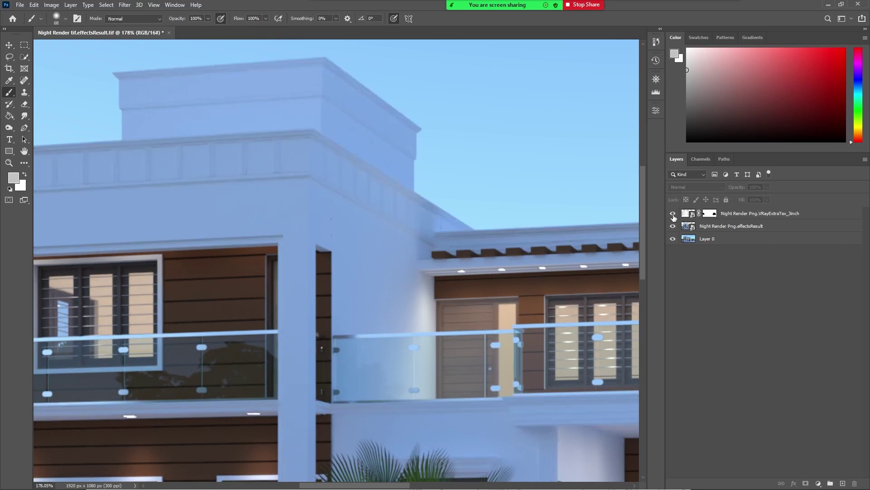
left_click(735, 208)
left_click_drag(764, 199, 761, 200)
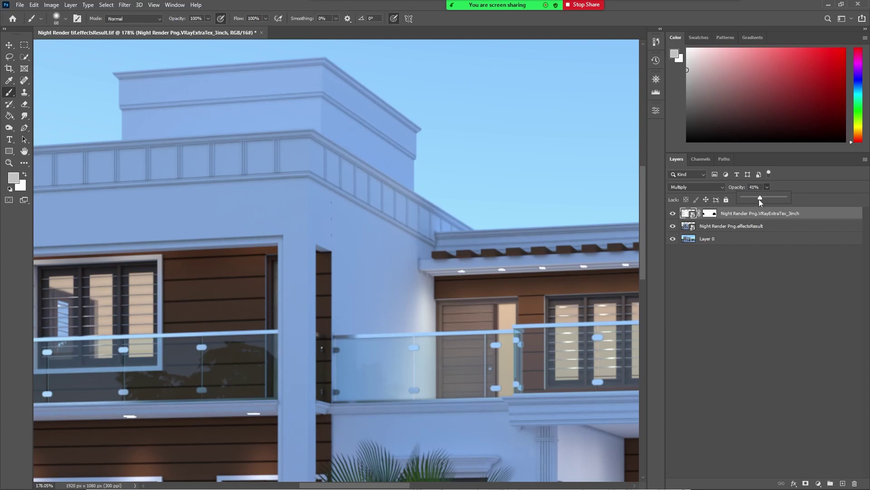
left_click(672, 213)
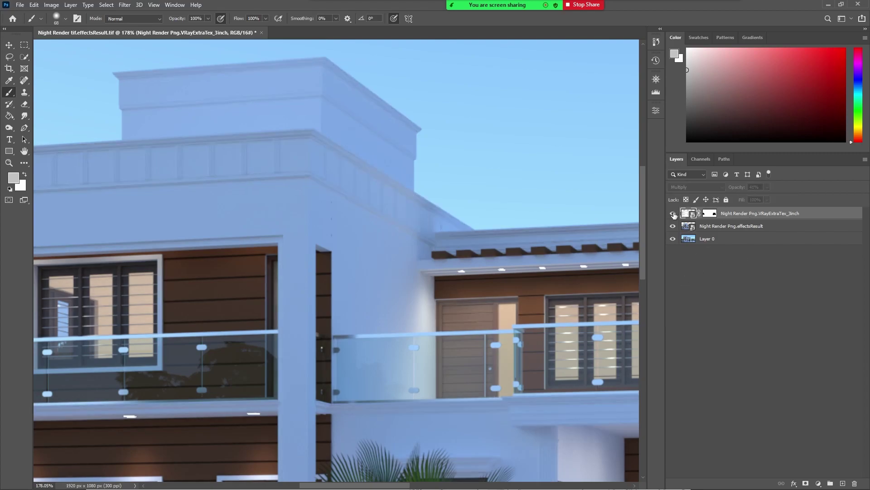
left_click(672, 213)
Fit the whole render on screen and compare it with the texture layer toggled.
key("v")
right_click(323, 135)
left_click(435, 189)
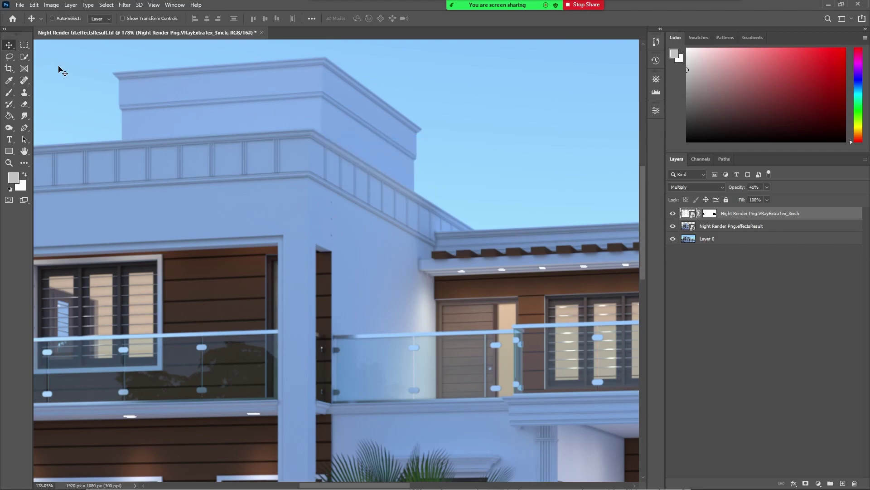
right_click(271, 149)
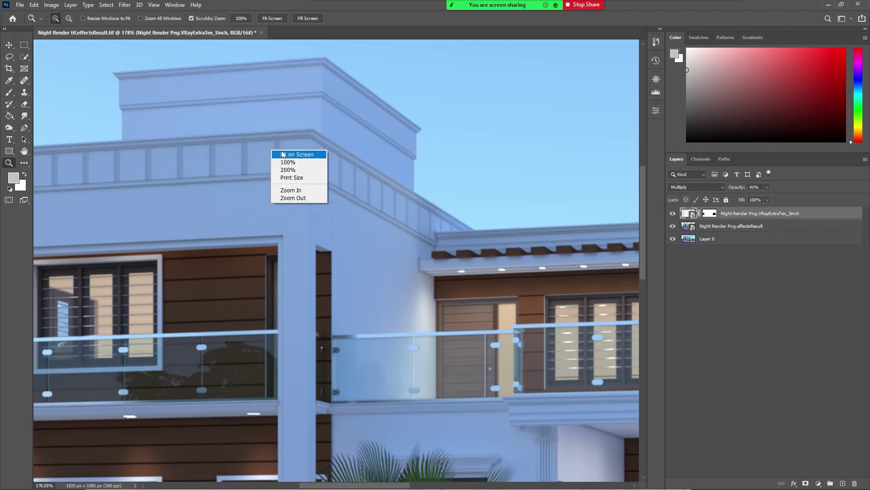
left_click(285, 155)
left_click(754, 306)
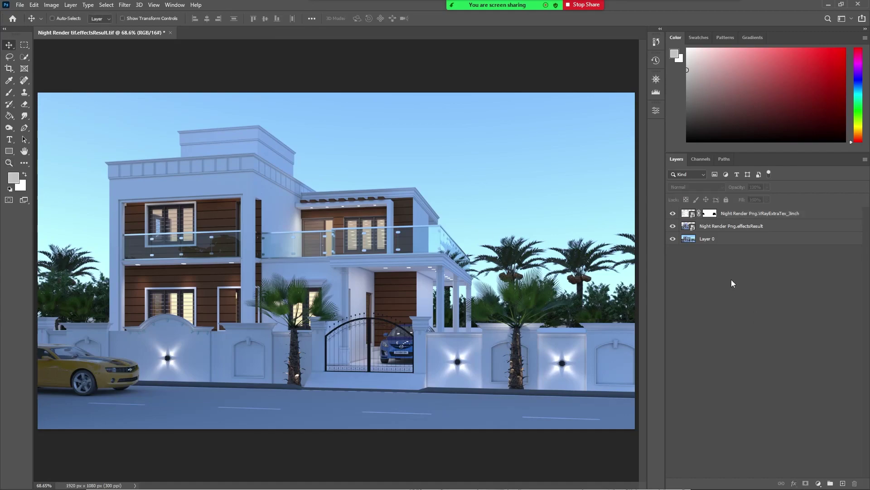
left_click(673, 213)
left_click(673, 214)
left_click(673, 214)
Drag the VRayReflection pass from the Night Render Png folder onto the Photoshop canvas.
key("alt+Tab")
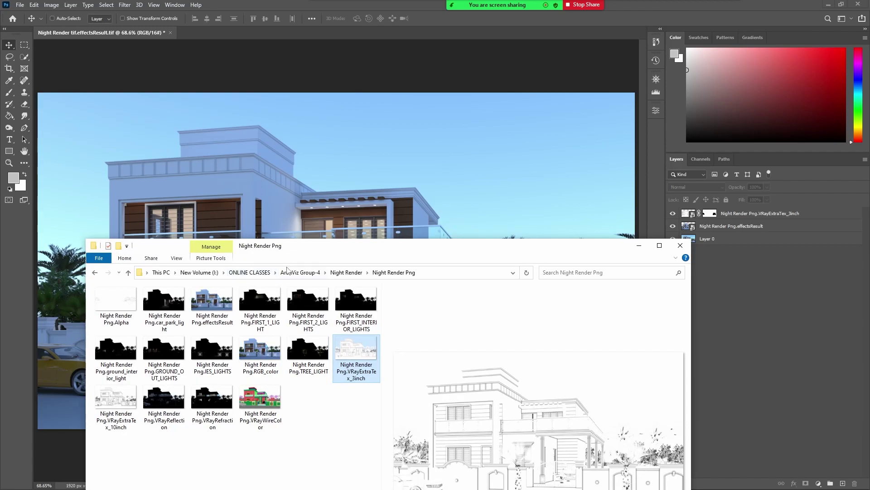
left_click_drag(398, 252, 477, 246)
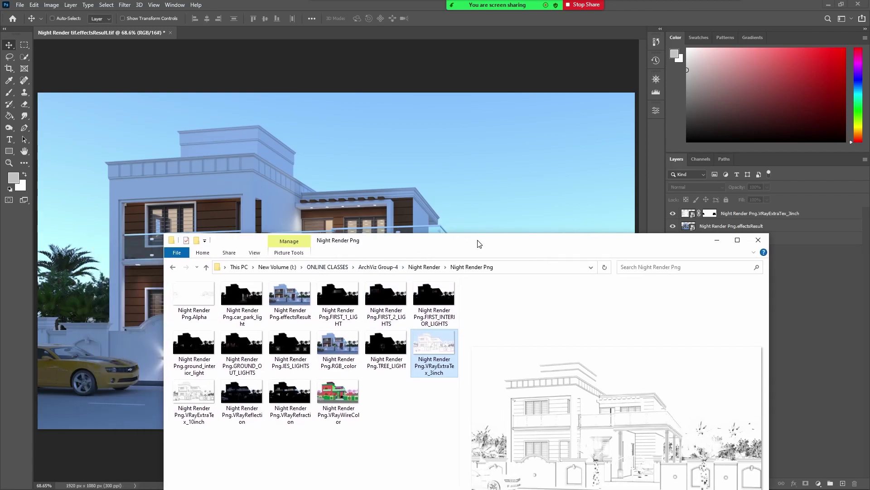
left_click(401, 423)
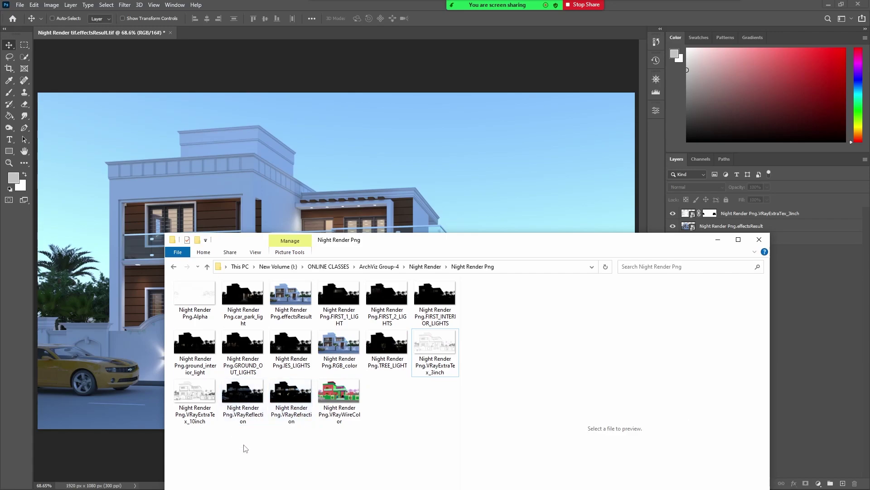
left_click_drag(243, 390, 284, 189)
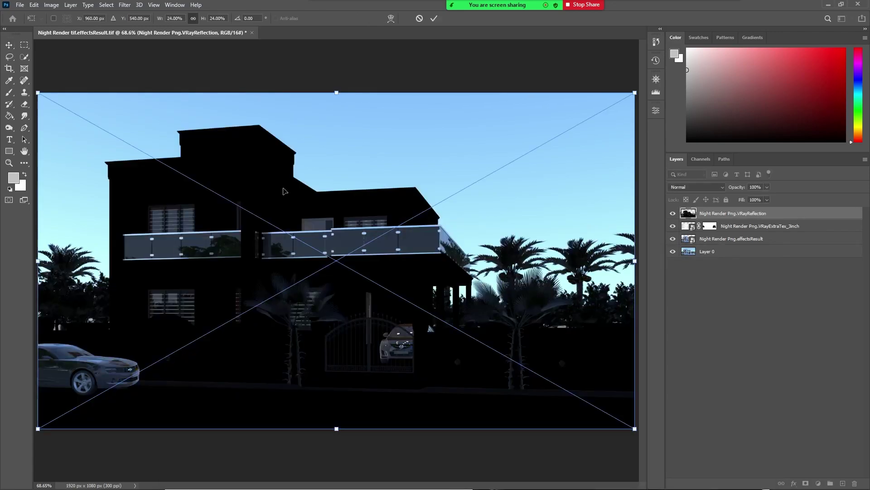
Commit the placed VRayReflection layer and set its blend mode to Screen.
key("Return")
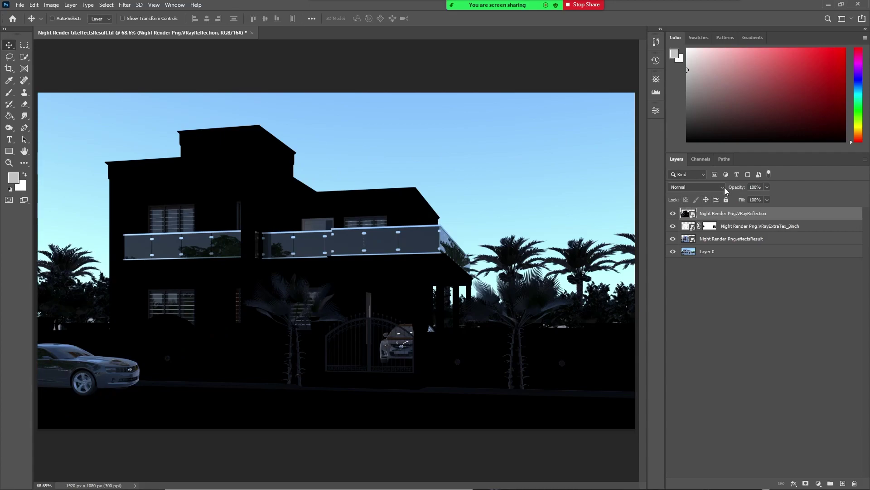
left_click(723, 187)
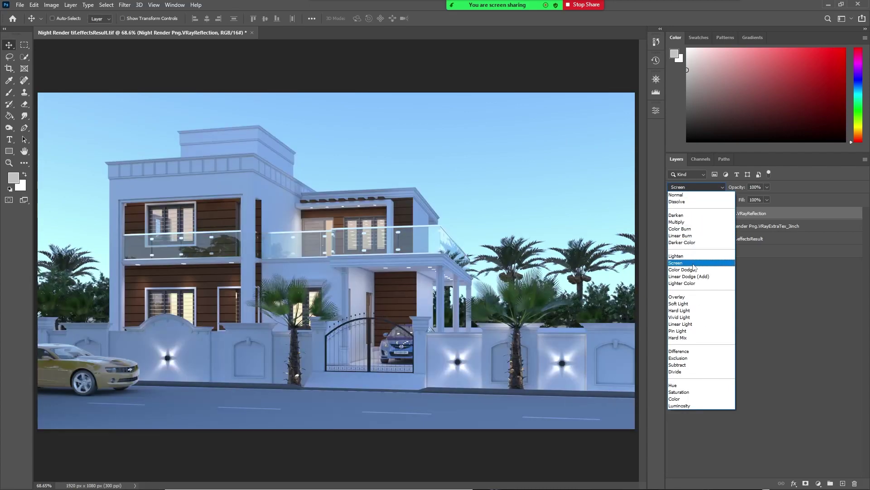
left_click(688, 258)
left_click(673, 214)
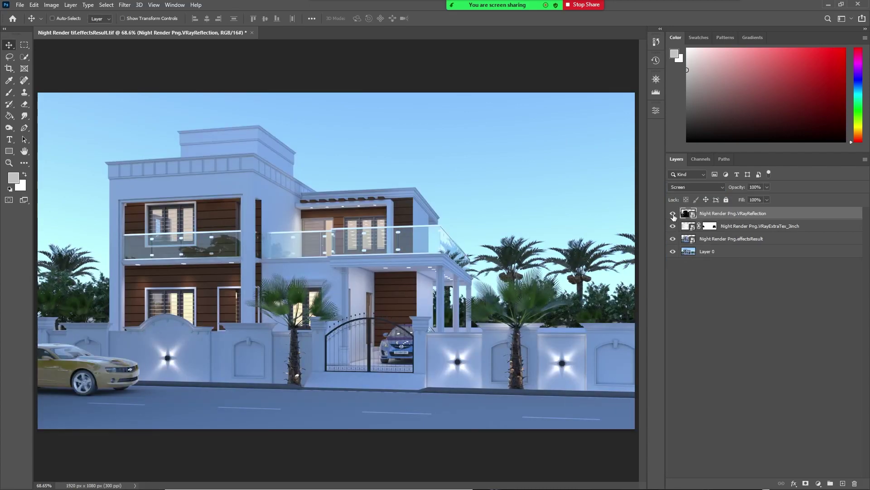
left_click(673, 214)
left_click(722, 317)
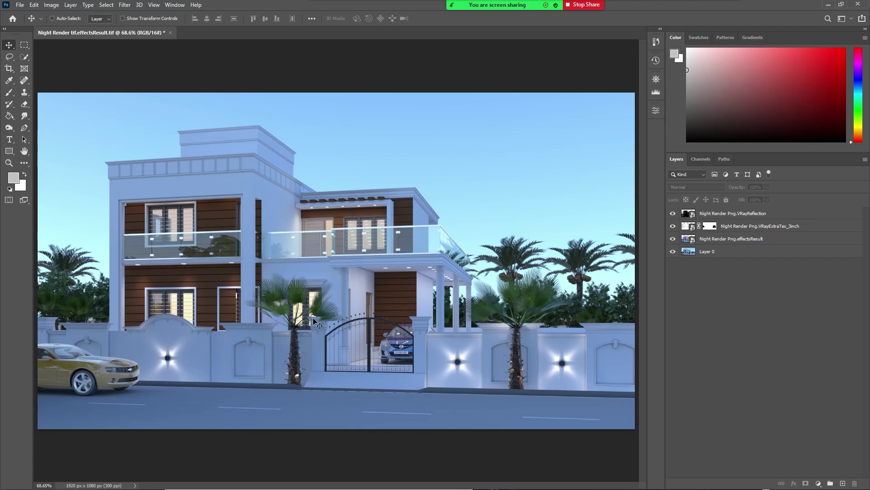
Lower the VRayReflection layer's opacity to about 23% and compare it on and off.
left_click(743, 214)
left_click(767, 187)
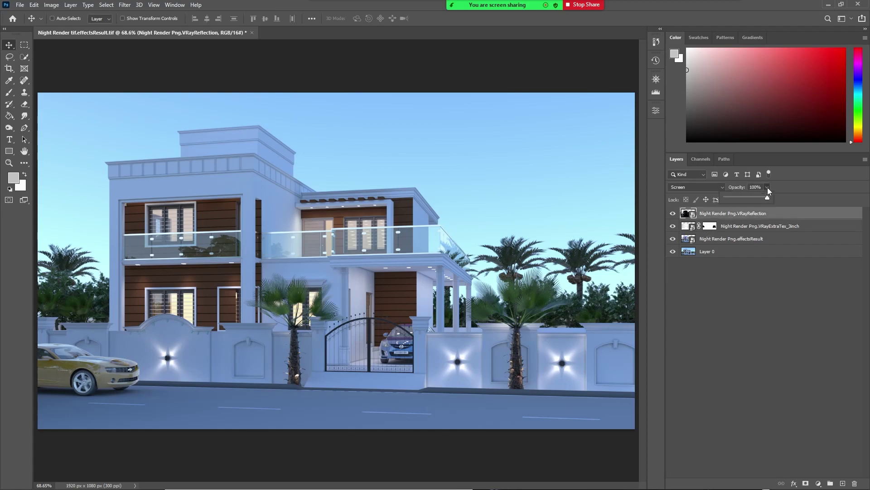
left_click_drag(767, 198, 739, 198)
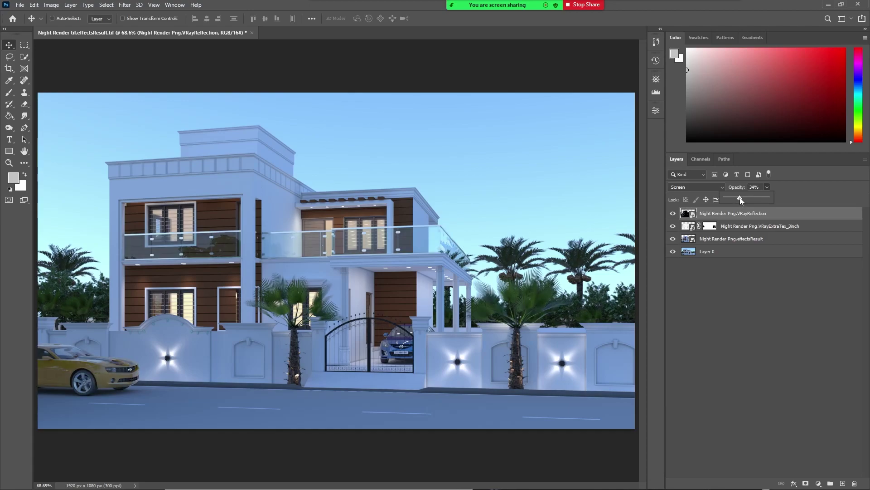
left_click(678, 272)
left_click(673, 213)
left_click(673, 214)
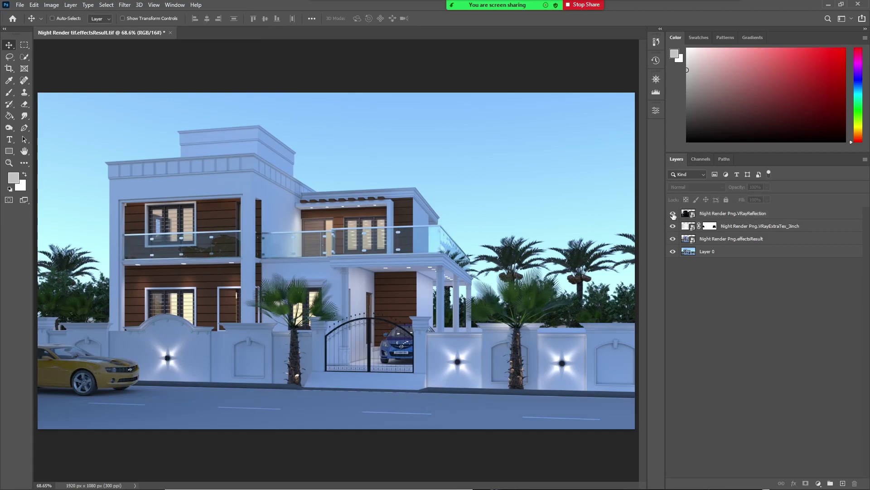
left_click(728, 216)
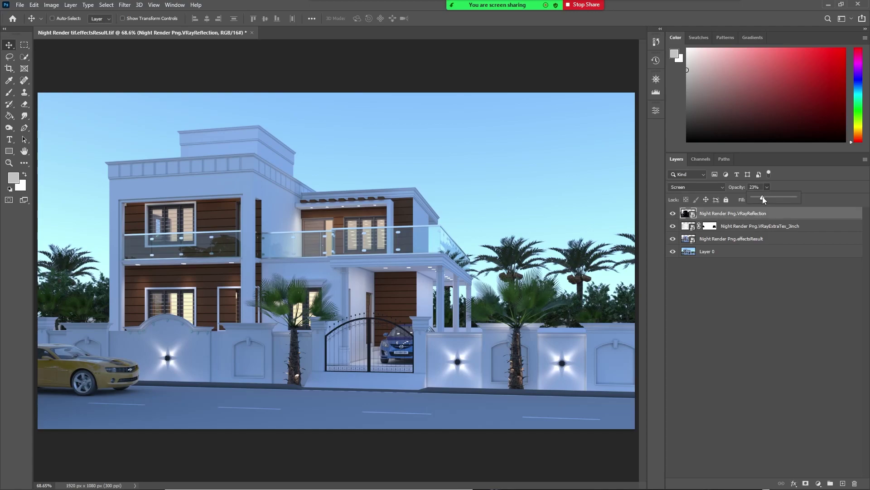
left_click(692, 271)
left_click(673, 214)
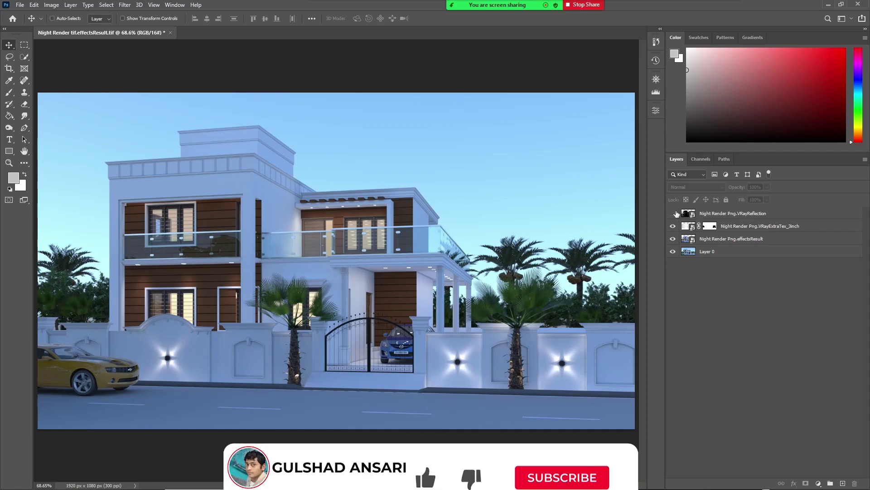
left_click(673, 214)
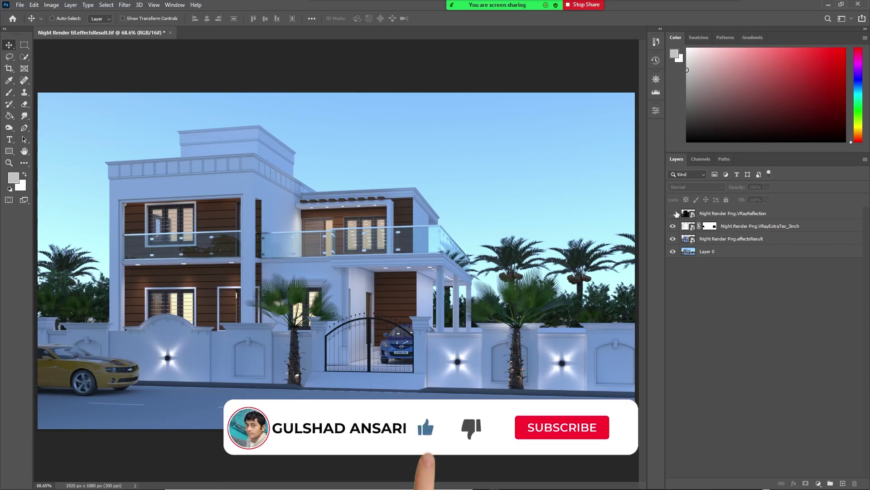
left_click(674, 213)
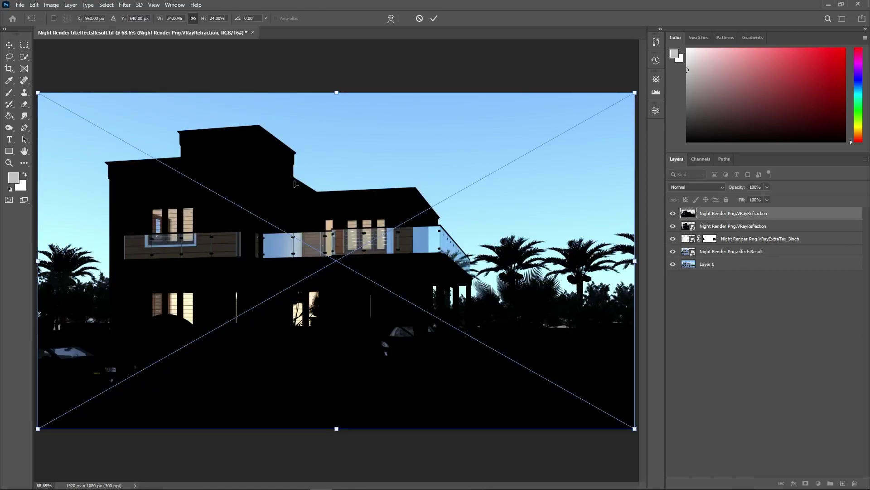
Commit the placed VRayRefraction layer and set its blend mode to Screen.
key("Return")
left_click(722, 189)
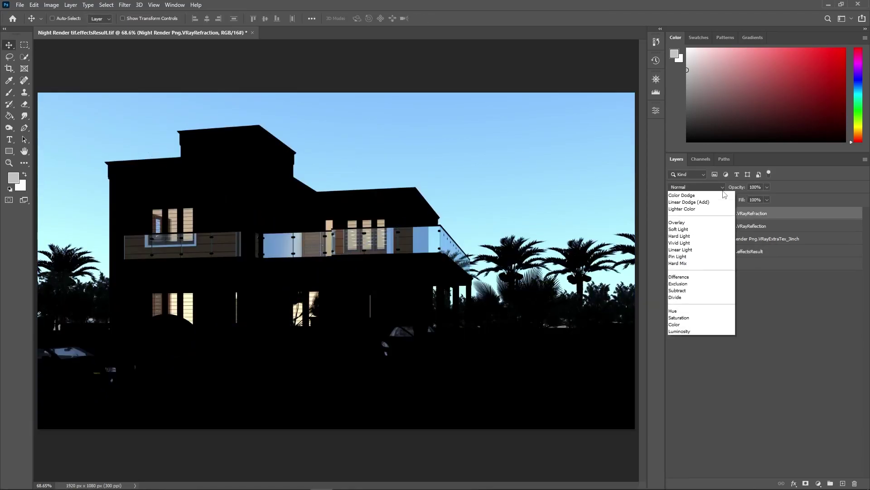
left_click(682, 235)
left_click(674, 213)
left_click(674, 214)
left_click(674, 213)
left_click(674, 213)
Set the VRayRefraction layer's opacity to 20%, checking it on and off.
left_click(759, 214)
left_click(767, 187)
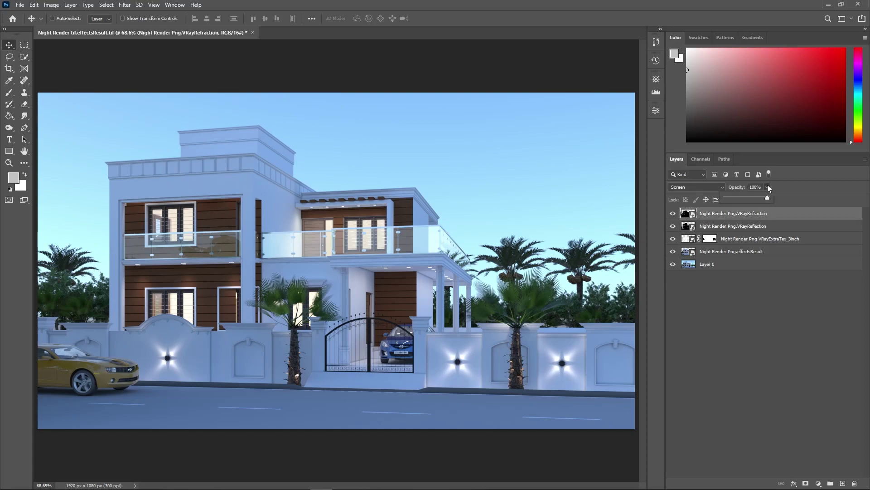
left_click(723, 319)
left_click(673, 213)
left_click(674, 213)
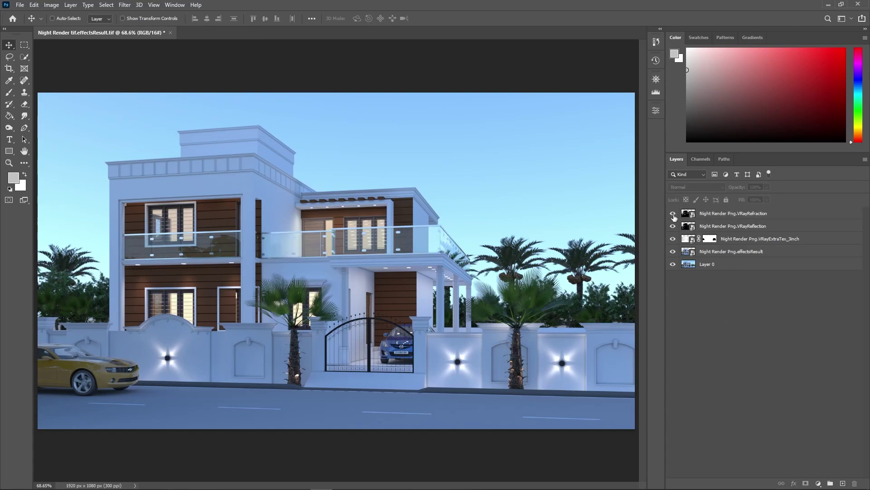
left_click(752, 213)
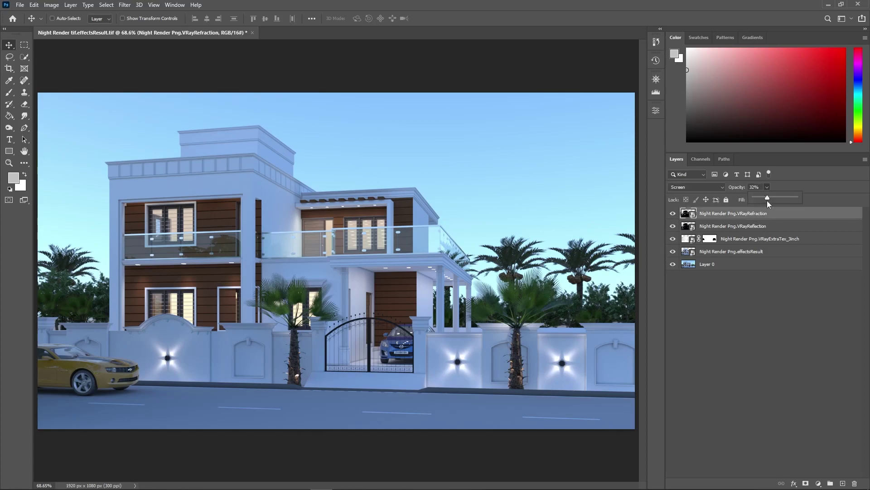
left_click(751, 271)
left_click(673, 213)
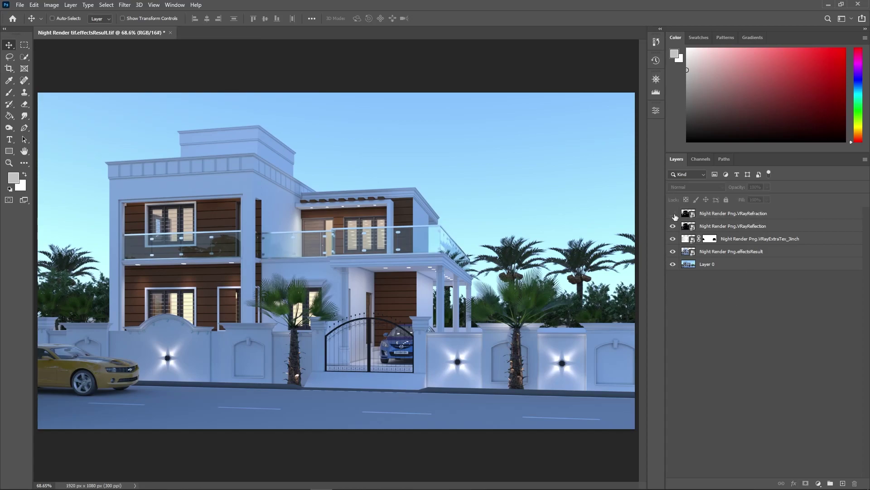
left_click(674, 214)
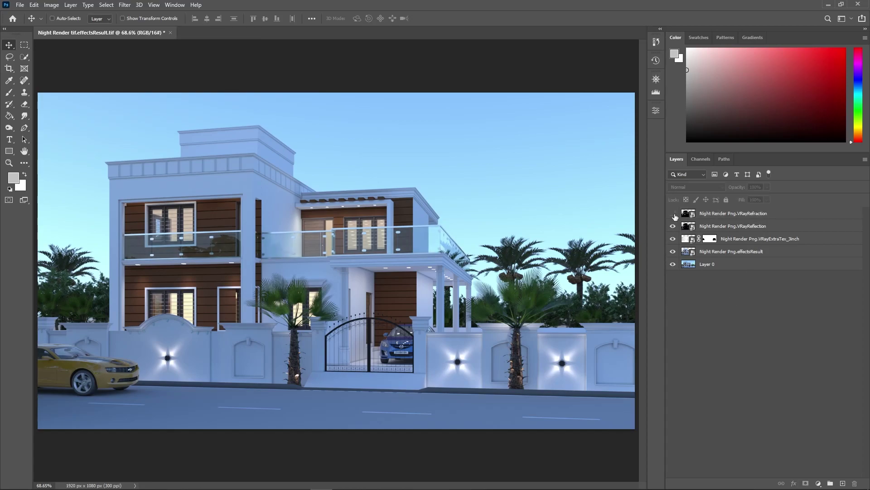
left_click(754, 215)
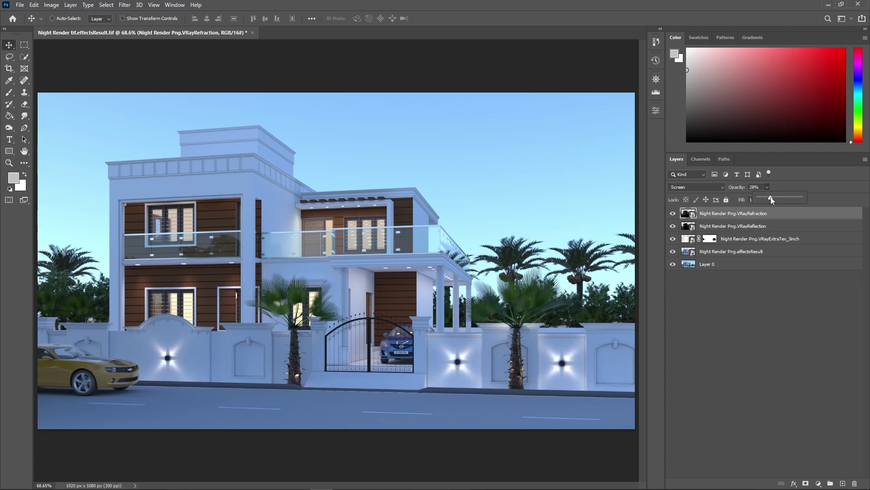
left_click(757, 392)
Compare the render with the top pass layers hidden, then show them all again.
left_click(673, 214)
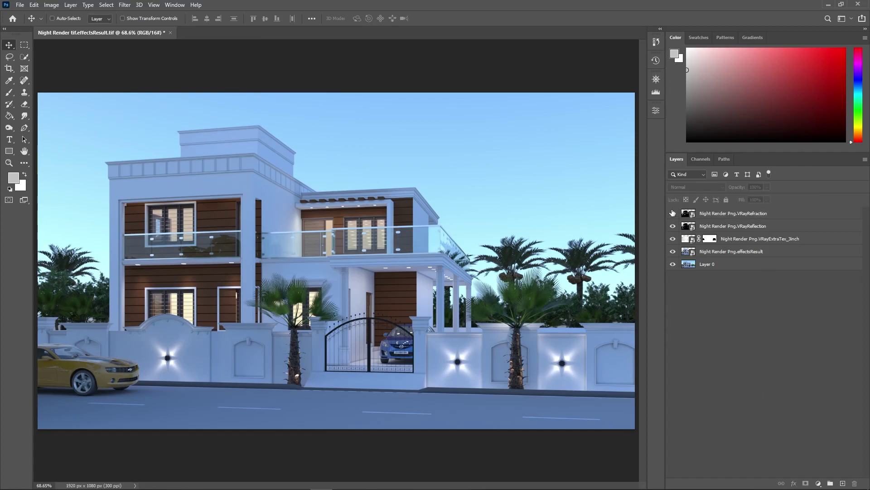
left_click_drag(673, 213, 672, 253)
left_click_drag(673, 213, 675, 255)
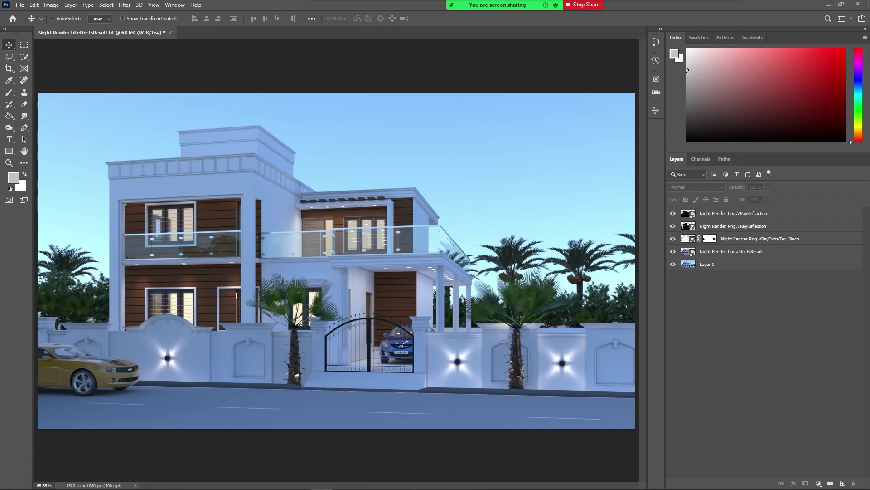
key("alt+Tab")
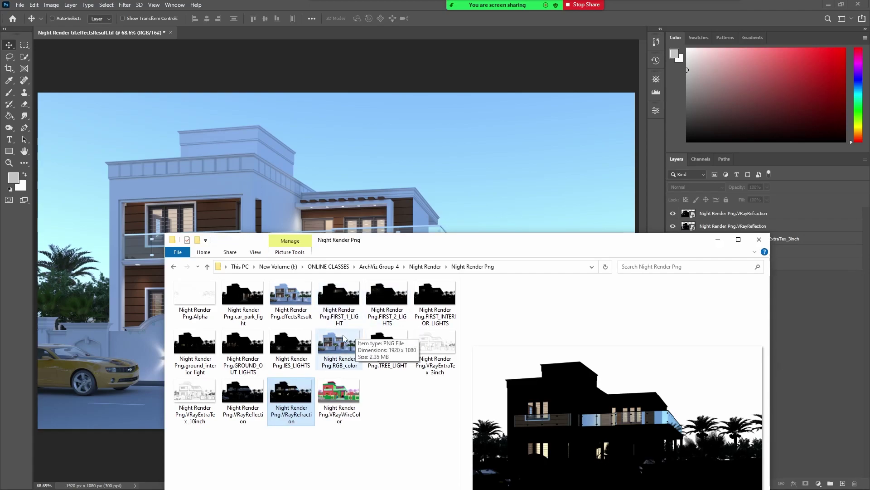
Drag the car_park_light pass onto the canvas and commit it as the top layer.
left_click(252, 313)
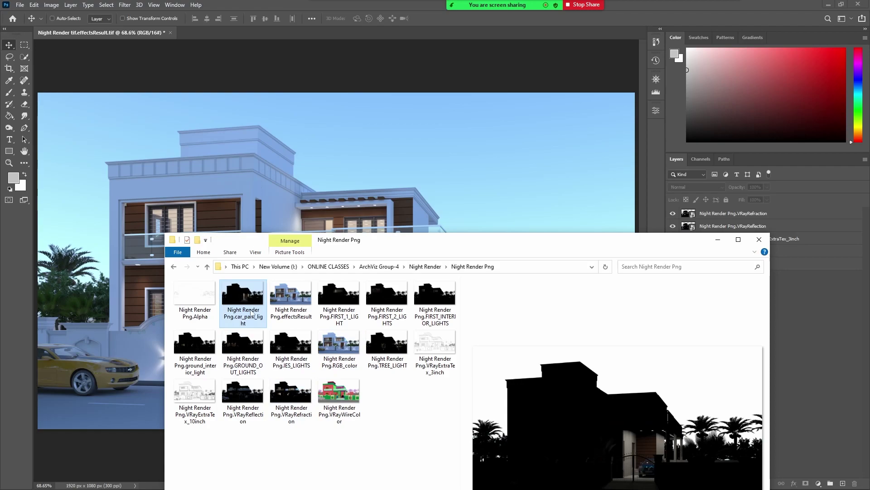
left_click_drag(581, 252, 537, 108)
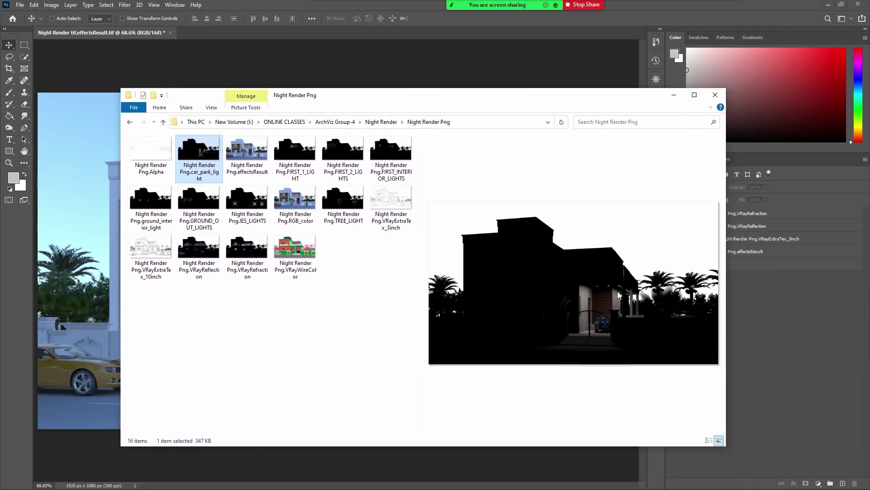
left_click_drag(414, 102, 413, 242)
left_click_drag(199, 290, 289, 166)
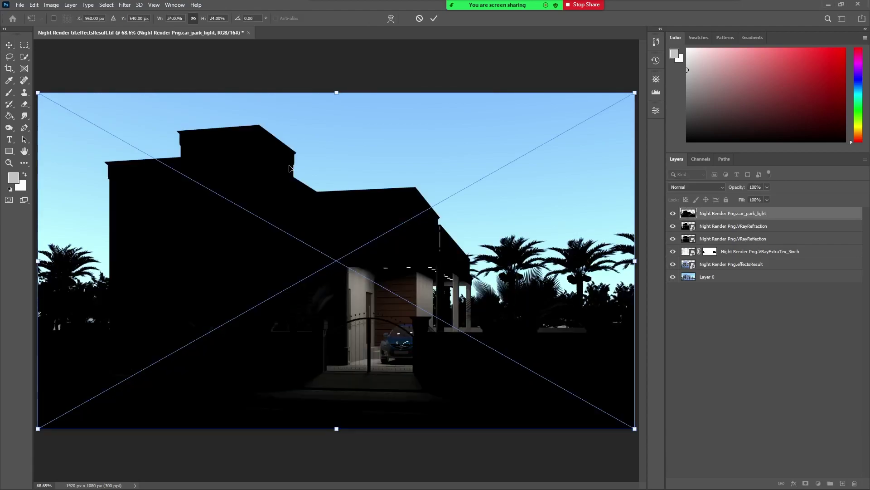
key("Return")
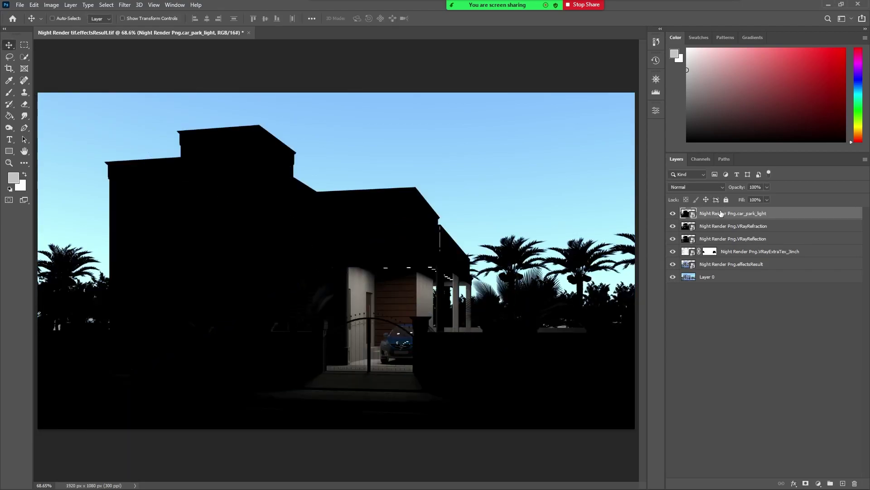
Set the car_park_light layer to Screen blending and toggle it to compare the lighting.
left_click(720, 187)
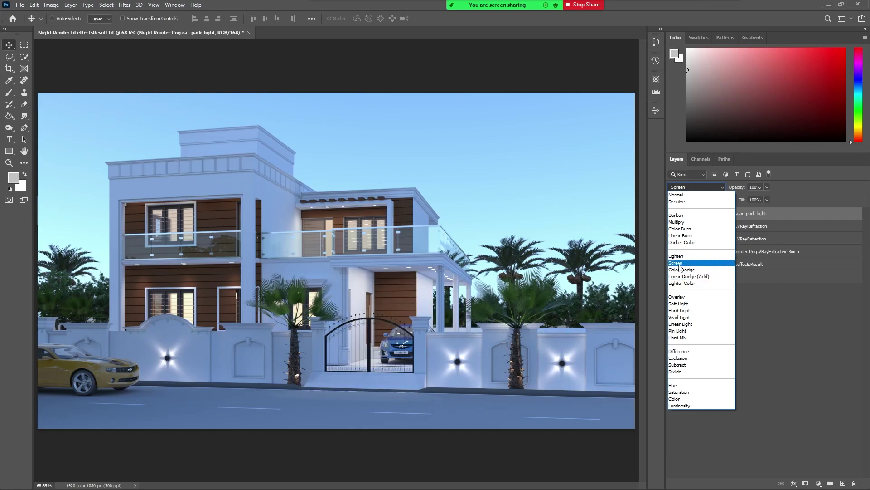
left_click(676, 263)
left_click(673, 214)
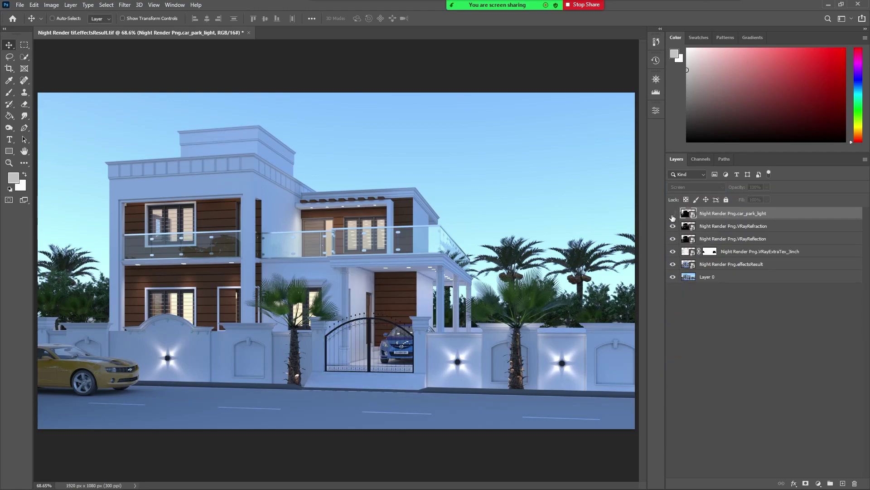
left_click(673, 214)
left_click(672, 214)
left_click(720, 333)
left_click(712, 217)
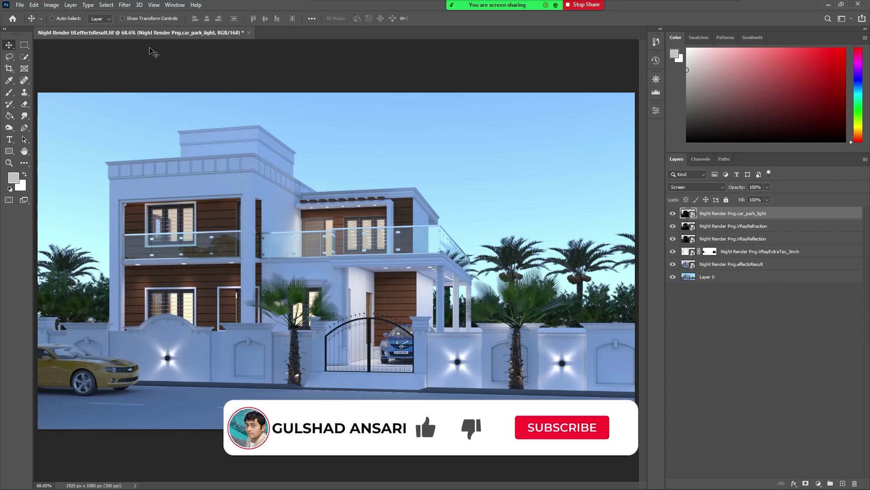
left_click(51, 5)
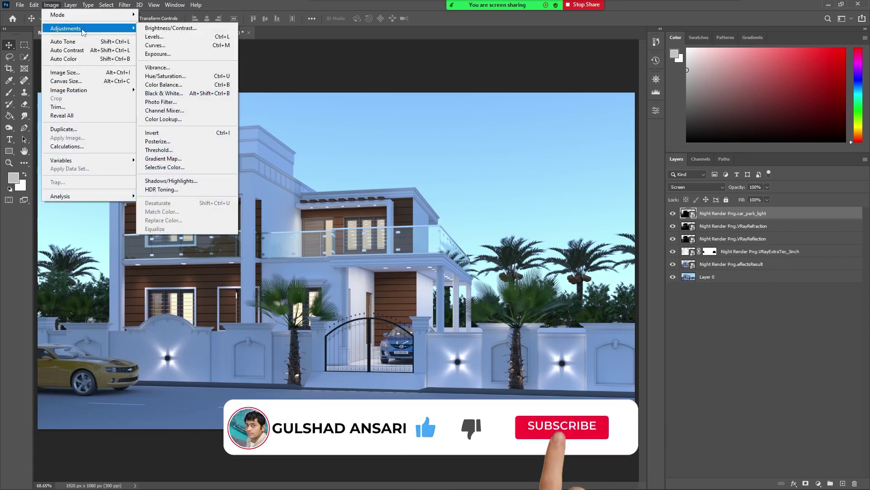
mouse_move(65, 28)
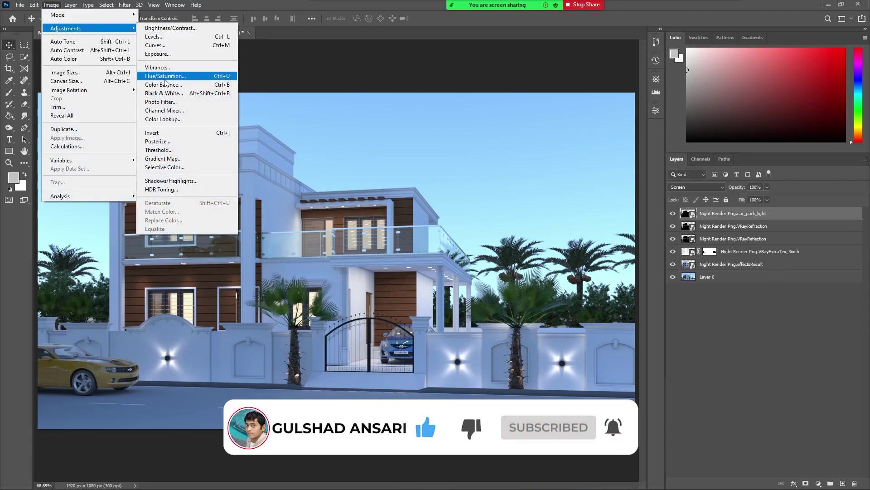
Apply an Exposure smart filter of +0.71 to car_park_light and compare it on and off.
left_click(158, 54)
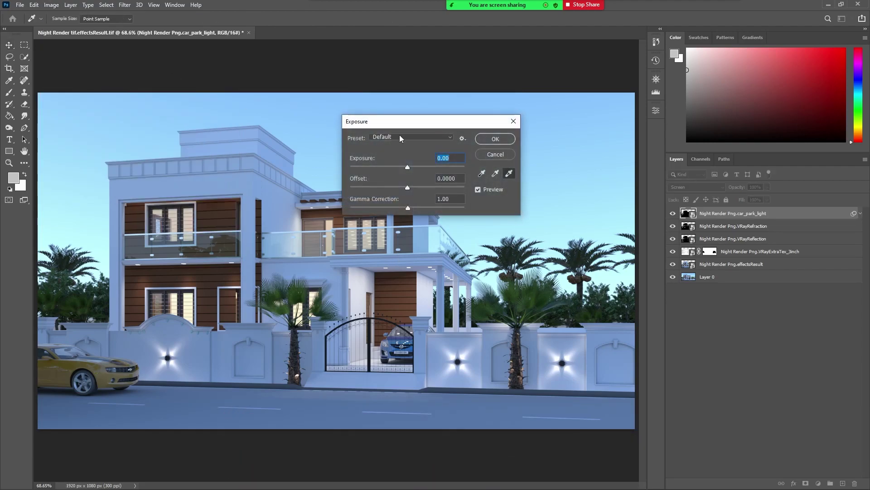
left_click_drag(406, 122, 437, 76)
left_click(441, 122)
mouse_move(442, 121)
left_mouse_down()
mouse_move(469, 125)
mouse_move(435, 127)
mouse_move(472, 129)
mouse_move(410, 132)
mouse_move(466, 130)
mouse_move(445, 133)
left_mouse_up()
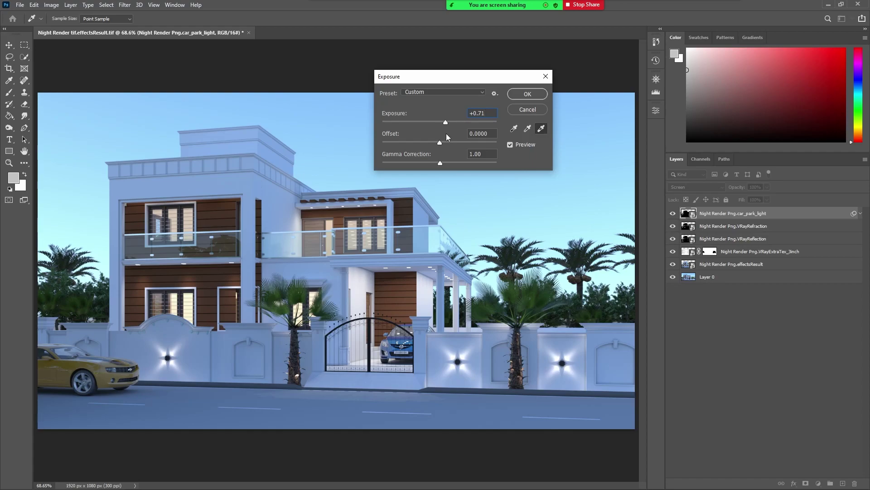
left_click(524, 92)
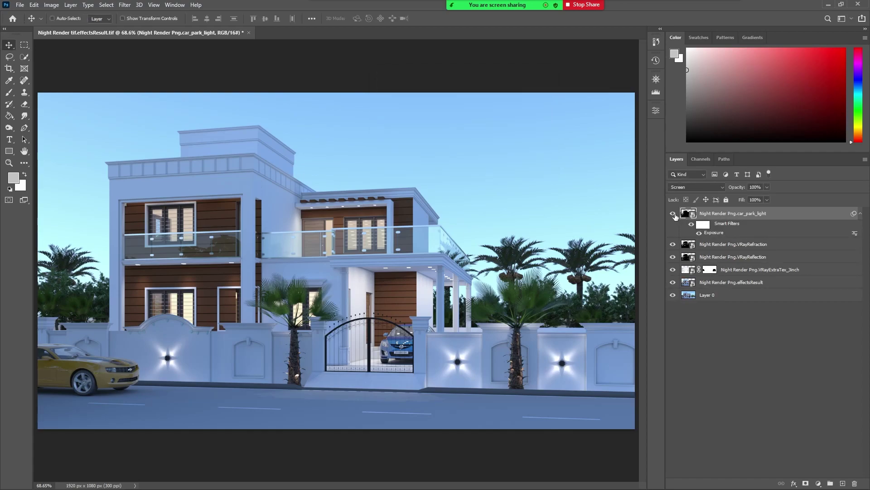
left_click(673, 214)
key("ctrl")
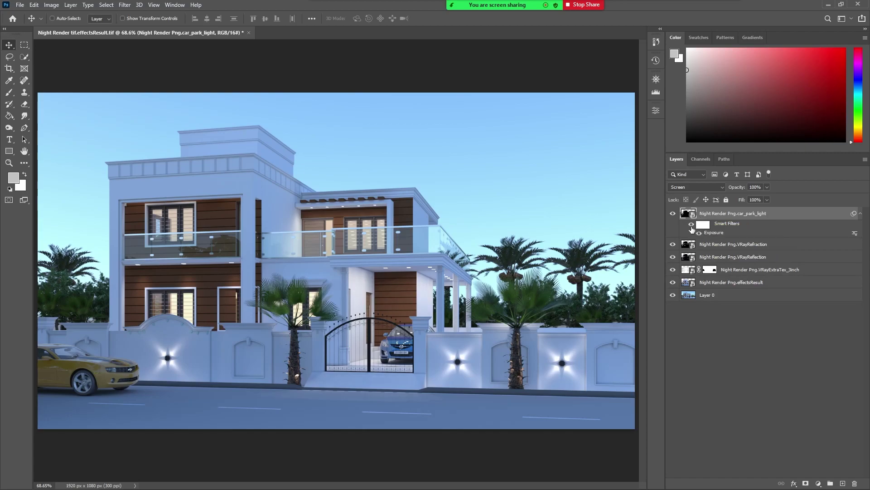
left_click(691, 224)
left_click(691, 224)
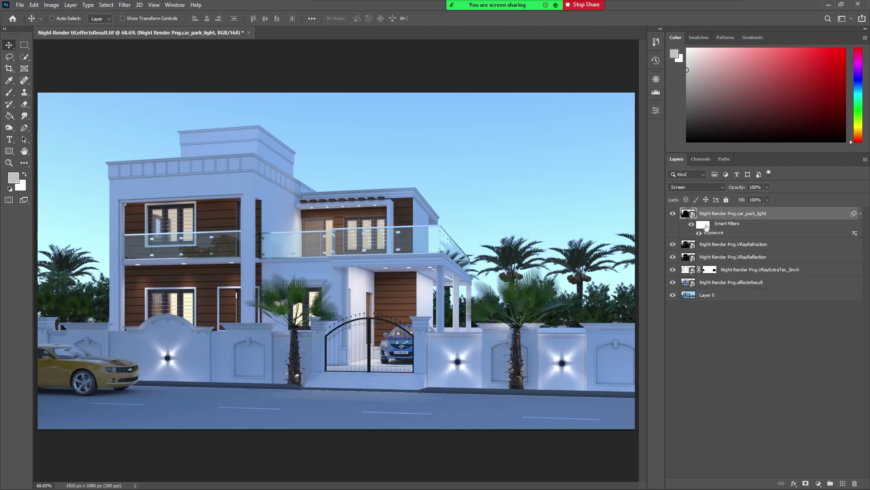
left_click(55, 8)
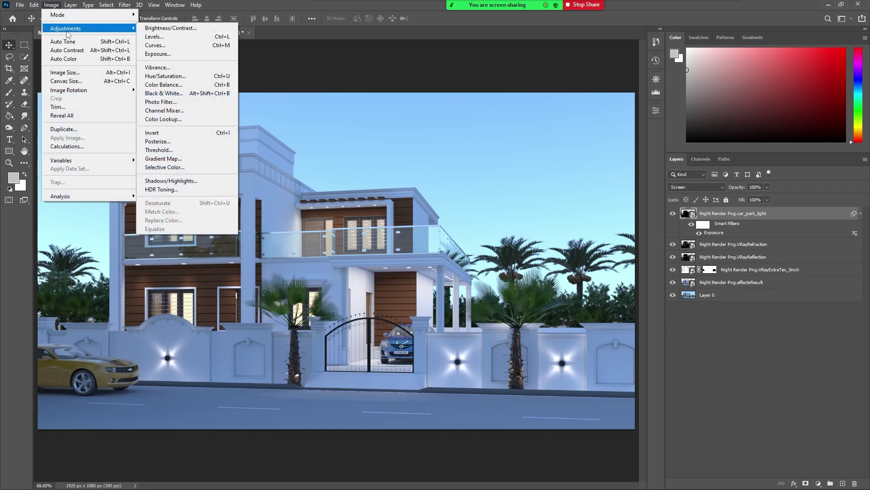
mouse_move(66, 29)
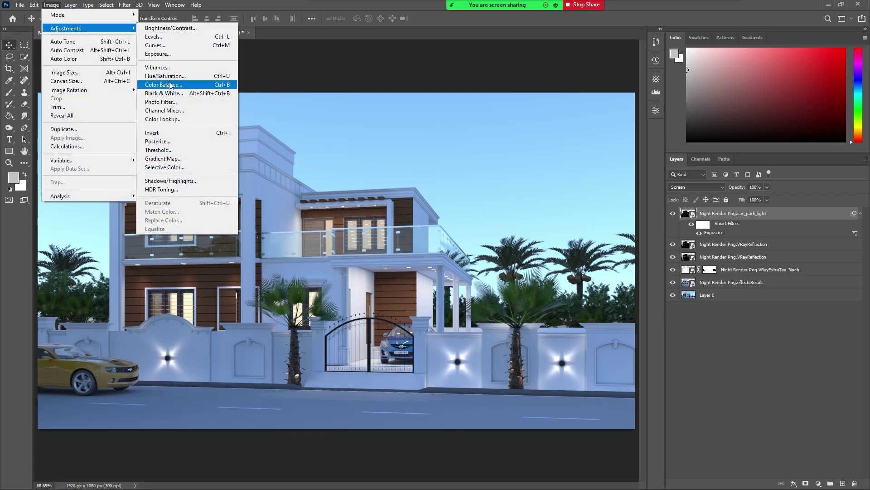
Add a Color Balance smart filter with midtones +24, -39, -80 to car_park_light.
left_click(170, 85)
left_click_drag(427, 119, 408, 89)
left_click_drag(395, 147, 360, 146)
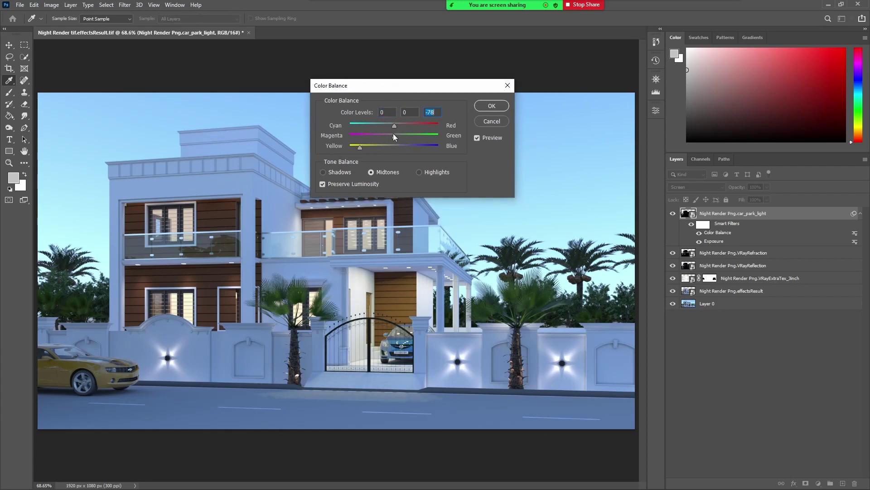
left_click_drag(425, 137, 374, 135)
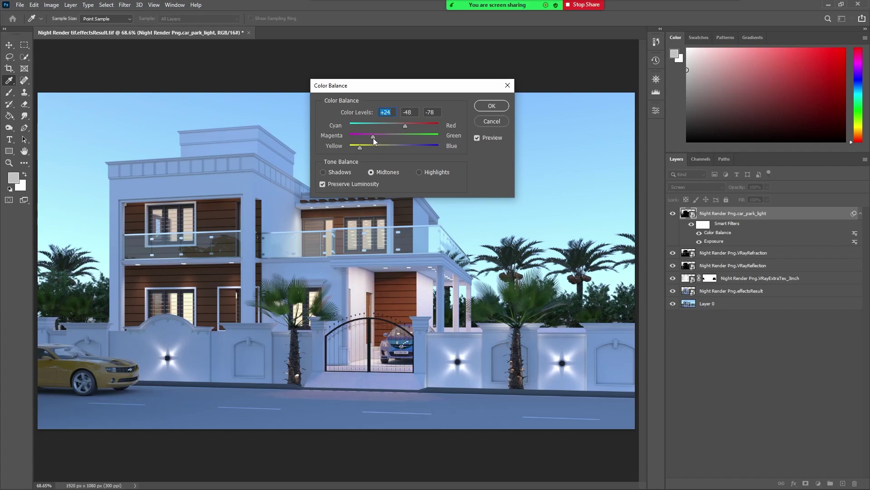
left_click_drag(373, 137, 359, 146)
left_click(491, 106)
left_click(697, 385)
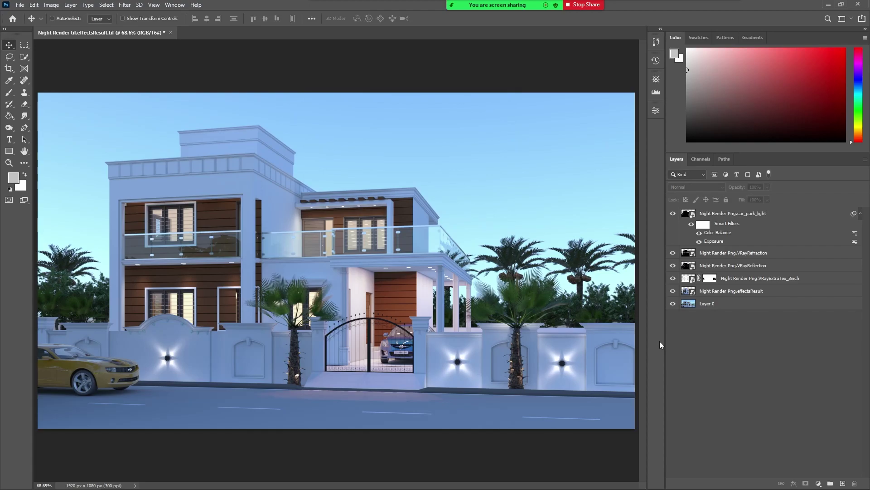
left_click(699, 241)
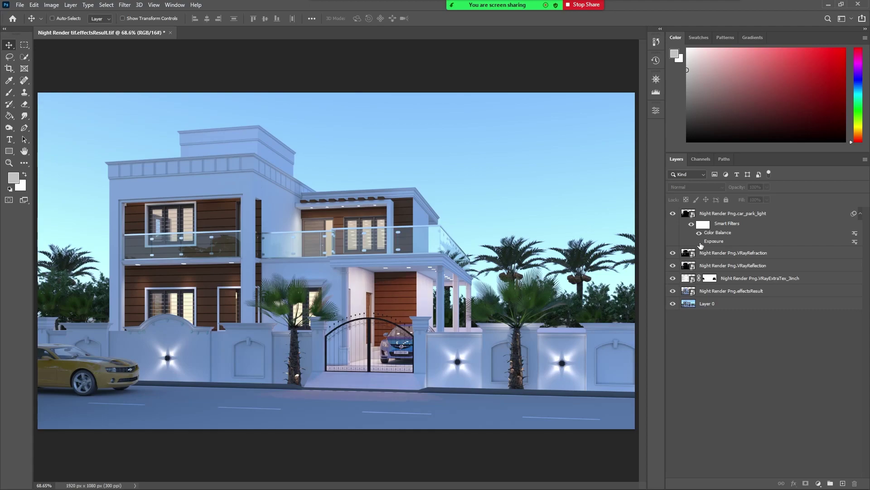
left_click(700, 241)
left_click(691, 226)
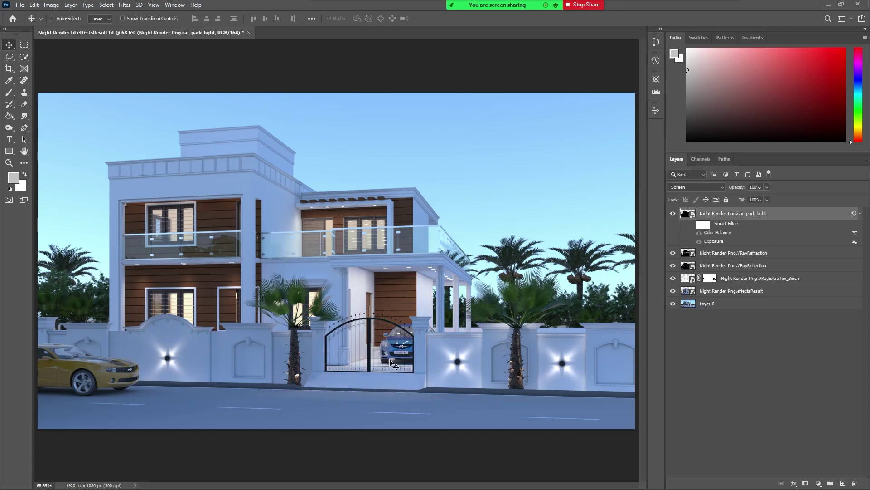
key("z")
left_click_drag(439, 385, 473, 328)
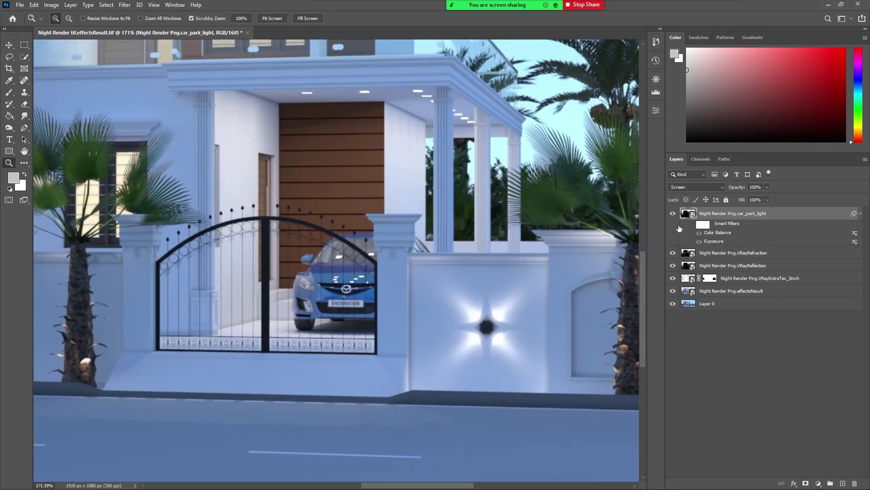
key("v")
left_click(692, 224)
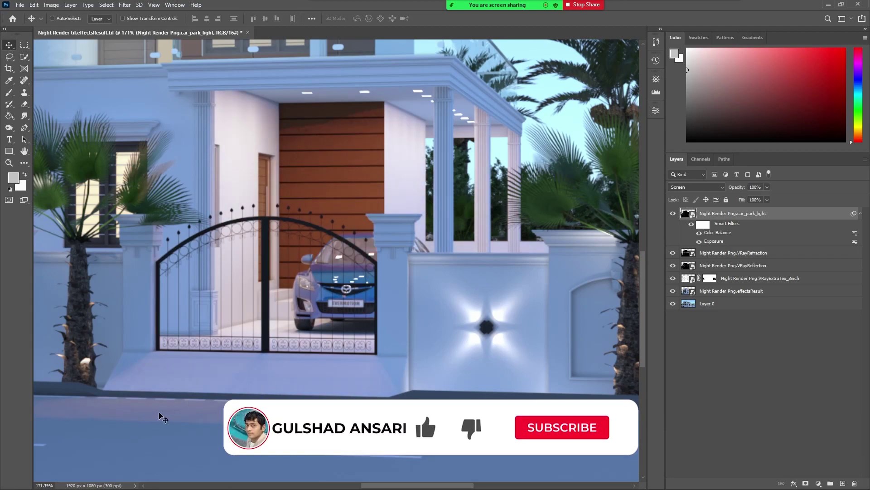
left_click(692, 224)
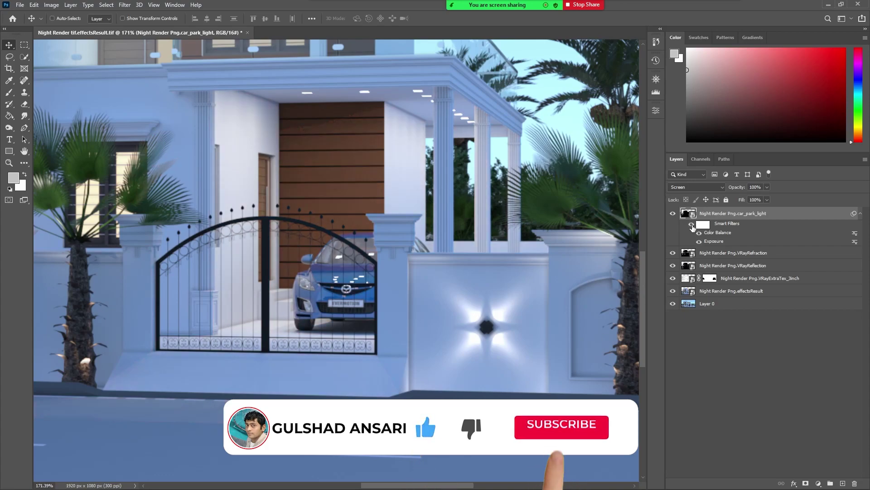
left_click(691, 224)
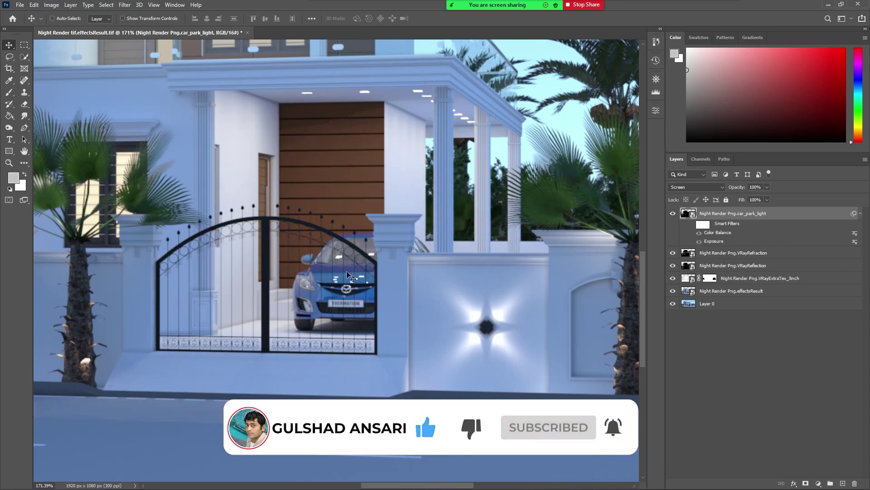
left_click(691, 224)
left_click(753, 389)
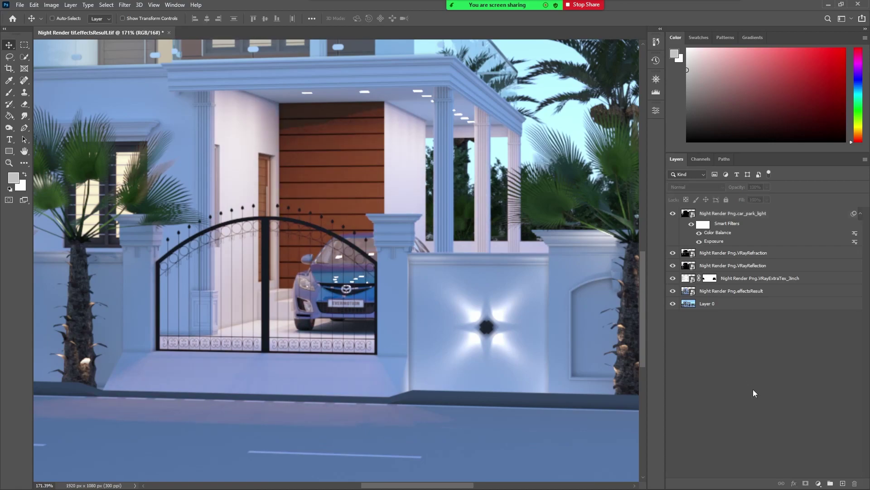
key("z")
right_click(414, 219)
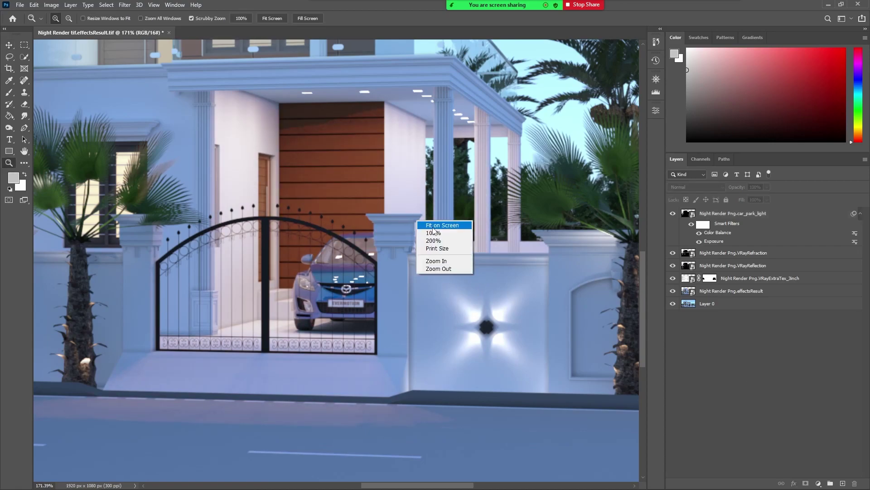
left_click(431, 225)
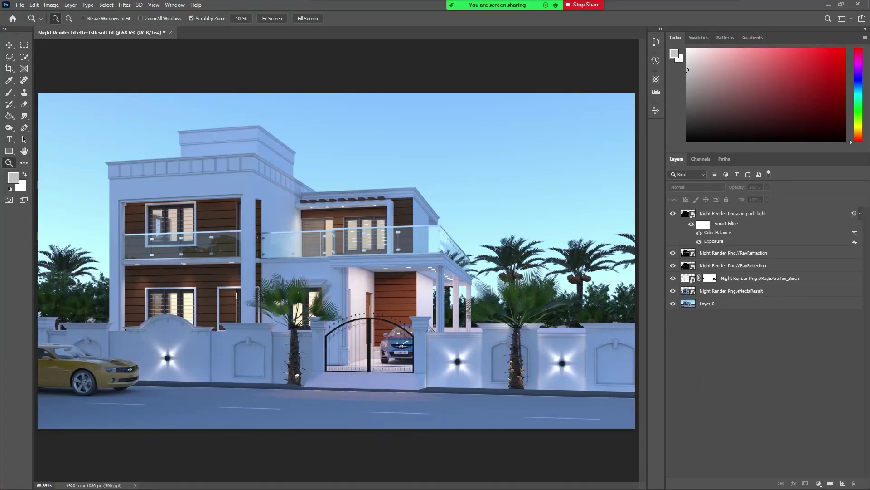
Place the Night Render Png IES_LIGHTS pass into the Photoshop document.
key("alt+Tab")
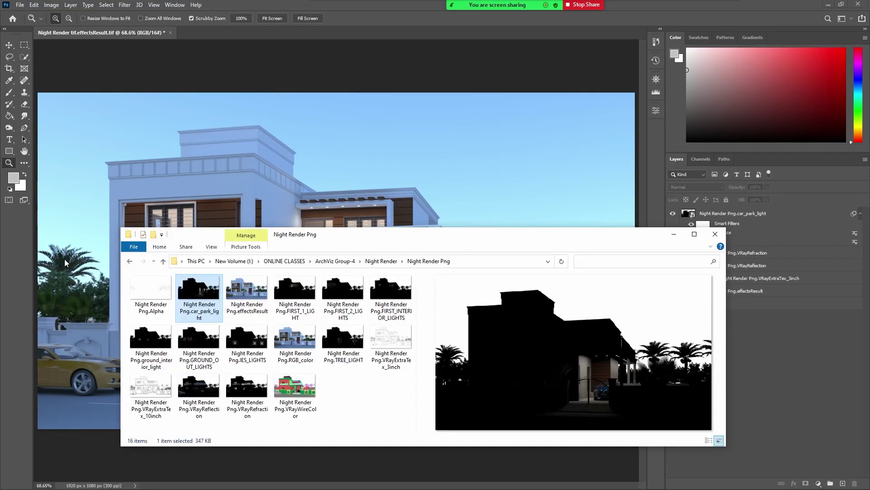
left_click_drag(361, 229, 367, 179)
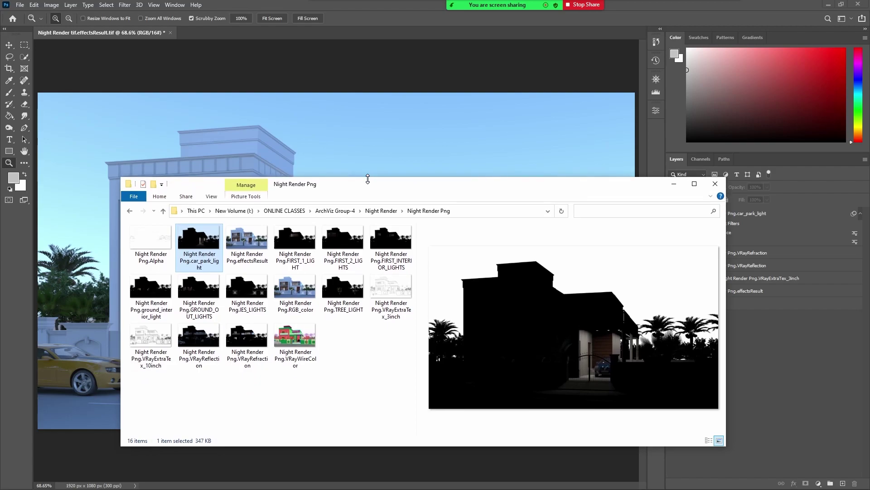
left_click(244, 291)
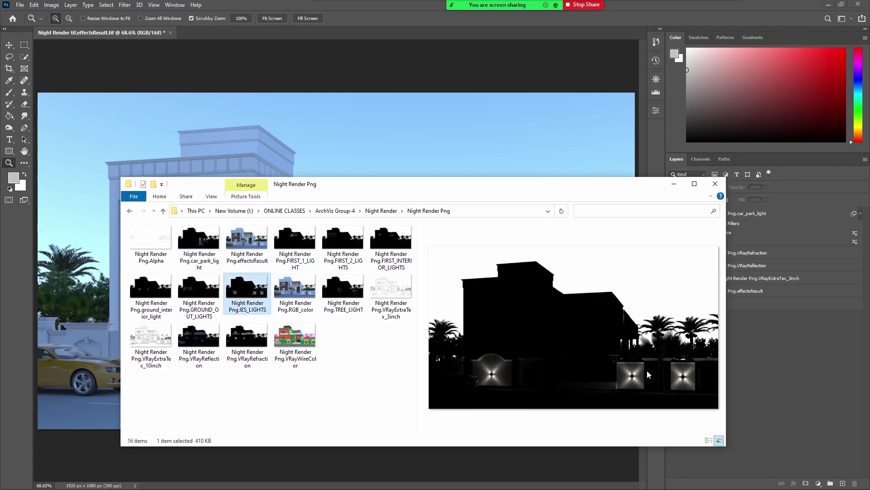
left_click(292, 154)
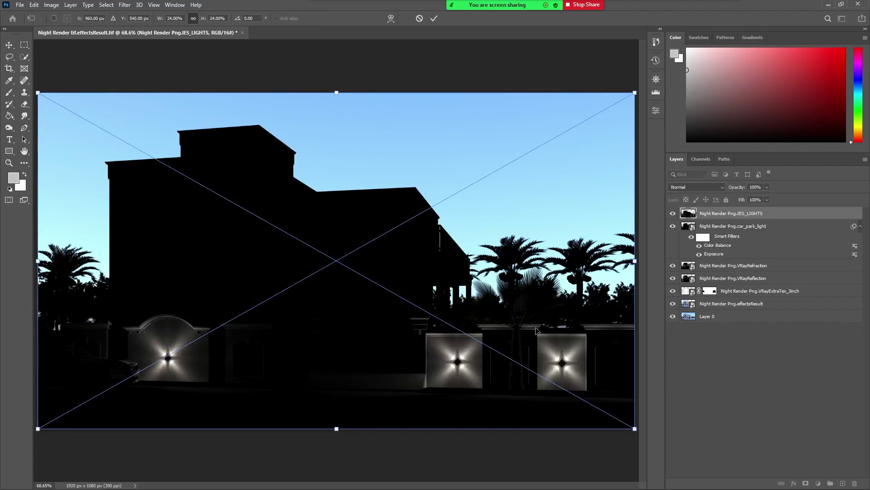
Commit IES_LIGHTS, set it to Screen blending, compare it, and add a white layer mask.
key("Return")
left_click(720, 187)
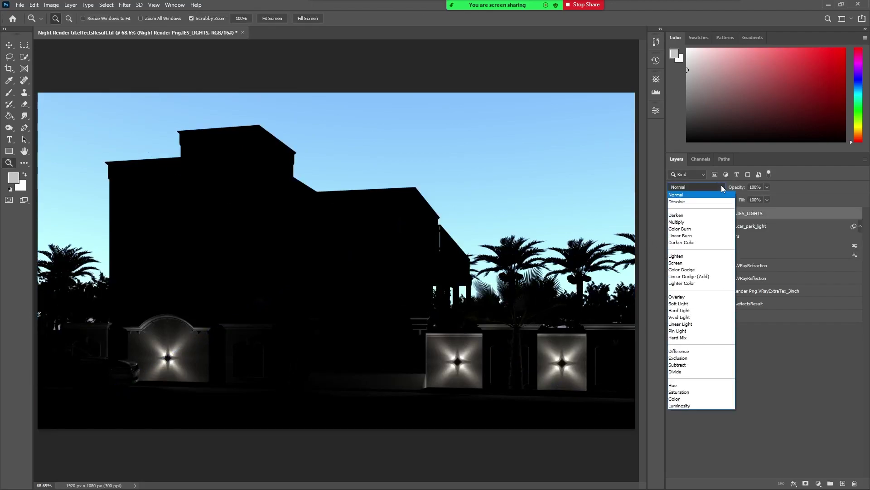
left_click(683, 266)
left_click(676, 238)
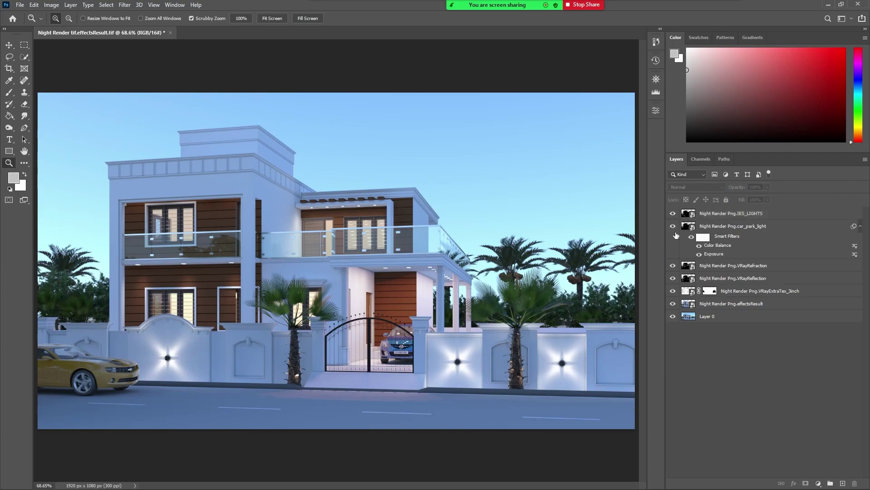
left_click(673, 213)
left_click(673, 214)
left_click(716, 214)
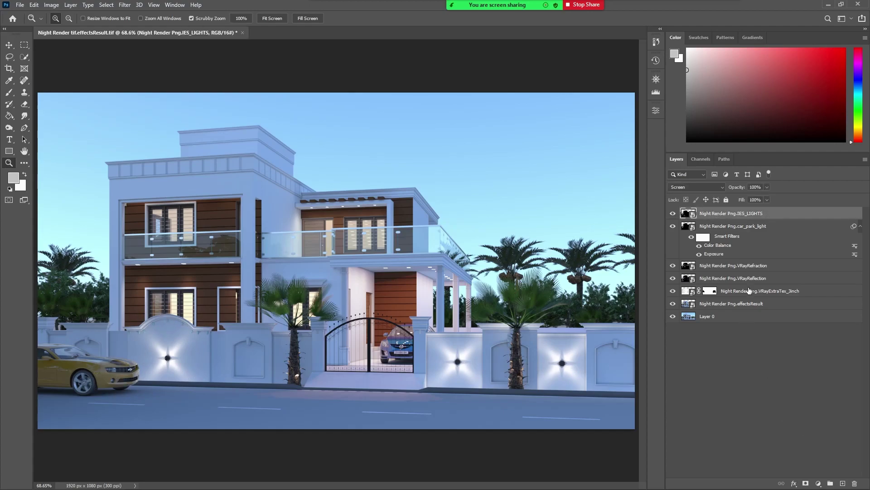
left_click(806, 483)
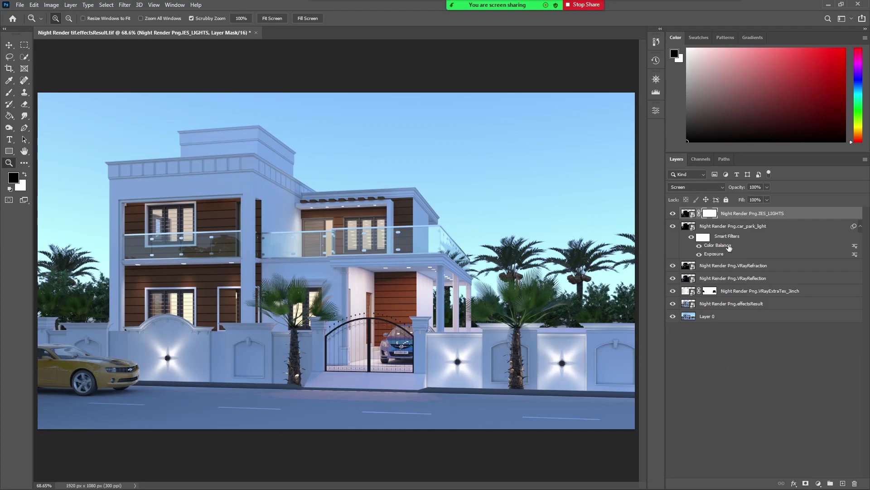
Brush black on the IES_LIGHTS mask over the right wall lights, then compare the layer on and off.
key("b")
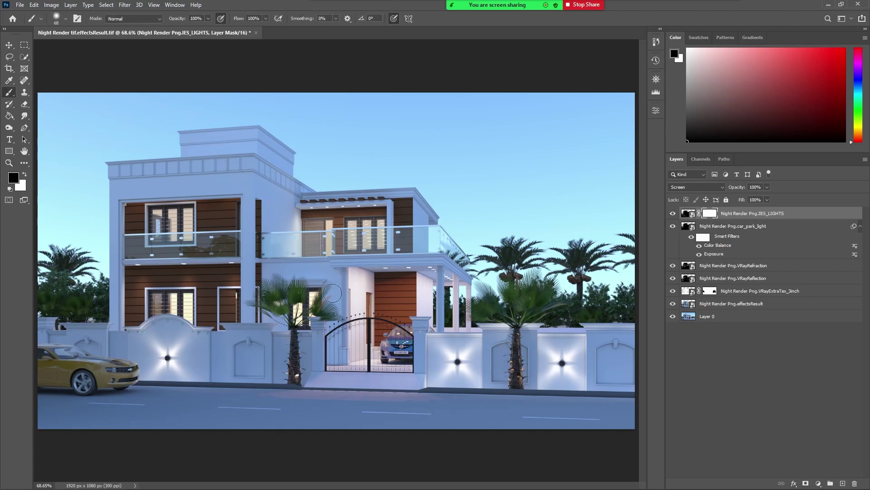
left_click_drag(462, 344, 453, 391)
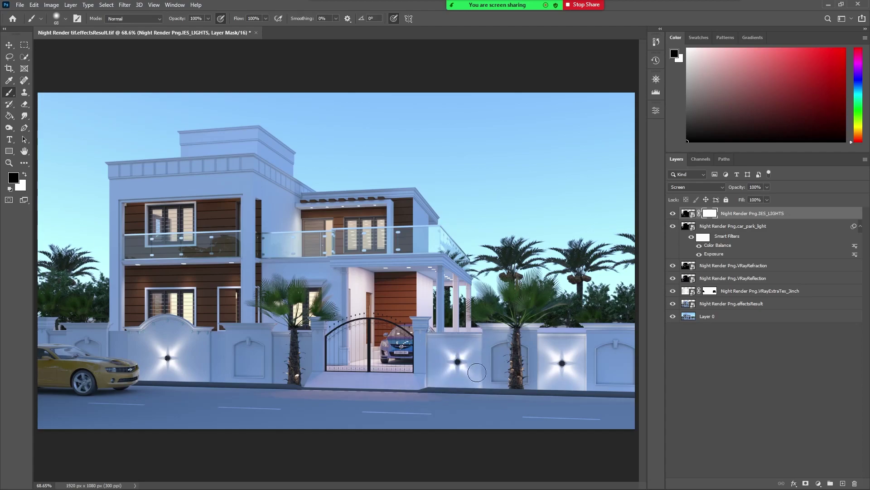
mouse_move(517, 328)
left_mouse_down()
mouse_move(516, 347)
mouse_move(574, 379)
left_mouse_up()
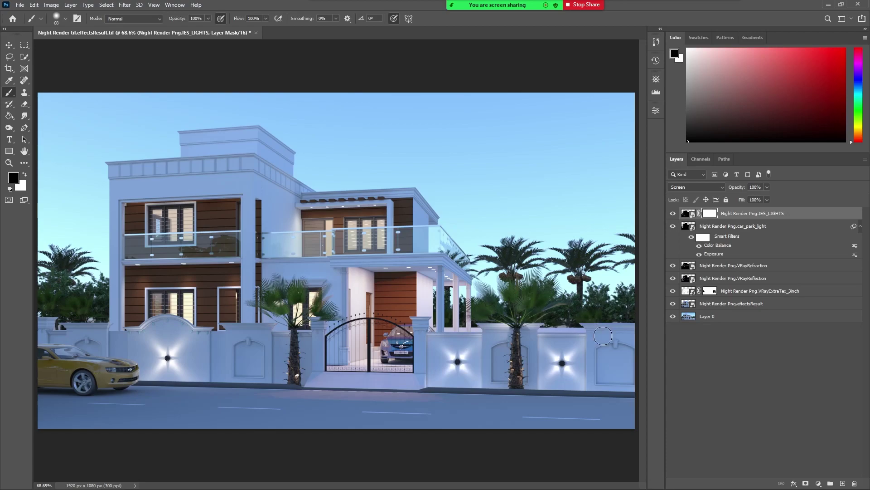
left_click(727, 373)
left_click(743, 216)
left_click(728, 335)
left_click(731, 216)
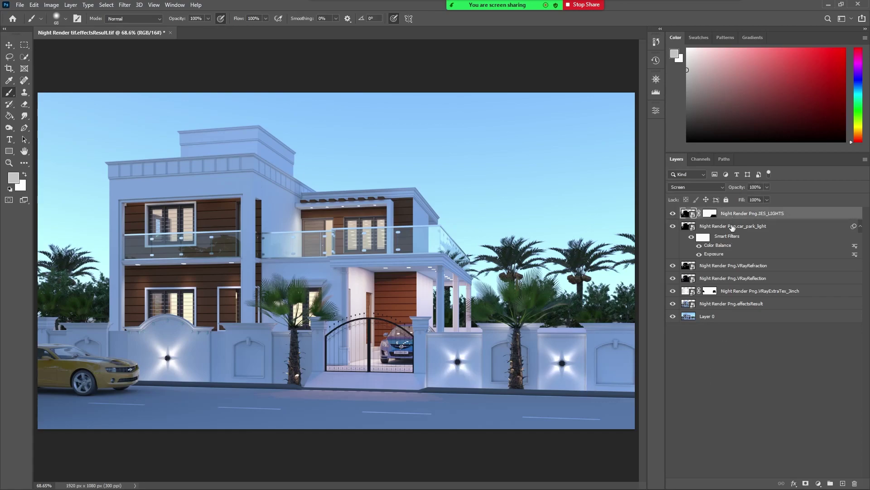
left_click(673, 214)
left_click(673, 213)
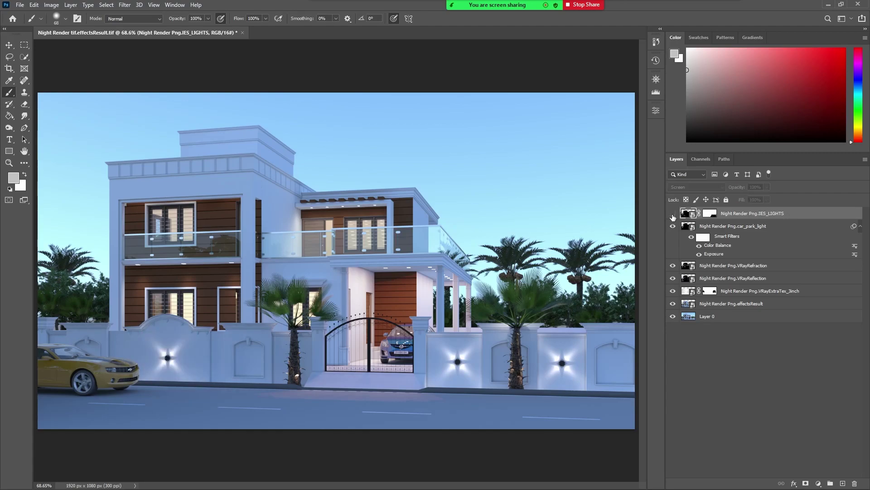
left_click(673, 213)
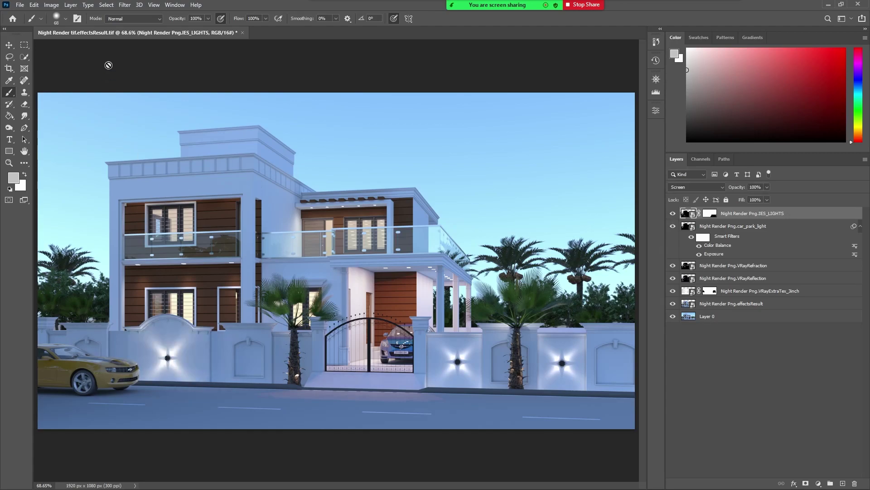
left_click(51, 5)
Drag the IES_LIGHTS opacity slider to 60%, then bring up the Image adjustments list.
mouse_move(65, 28)
key("Escape")
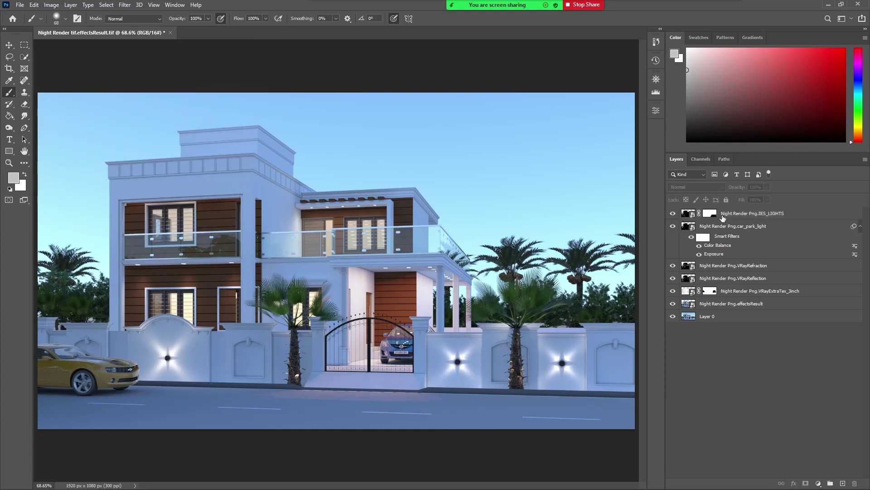
left_click(767, 200)
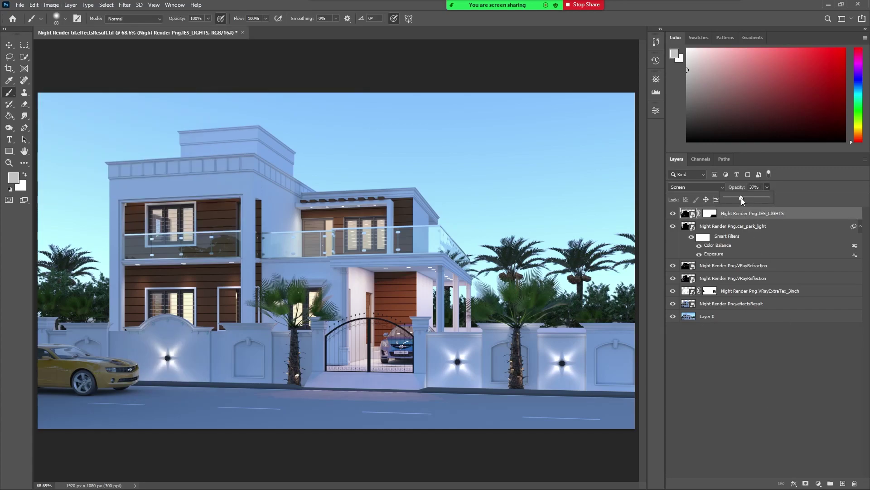
mouse_move(735, 199)
left_mouse_down()
mouse_move(727, 194)
mouse_move(794, 202)
left_mouse_up()
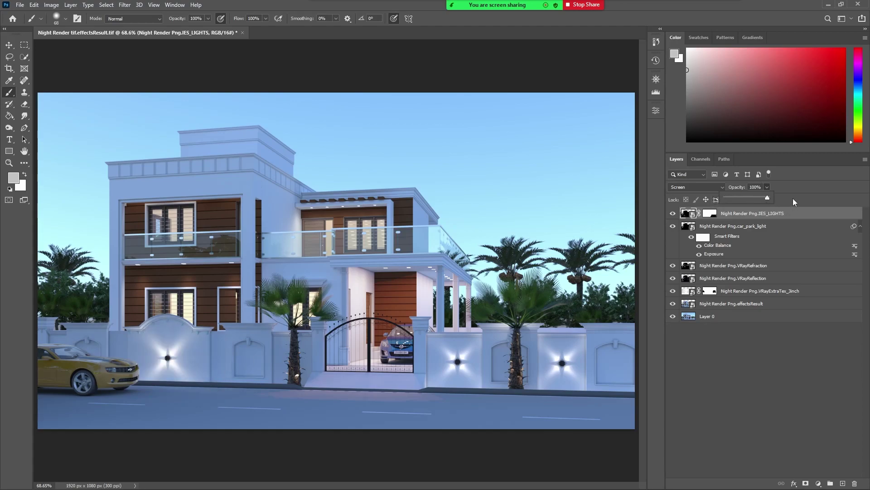
left_click_drag(741, 200, 752, 203)
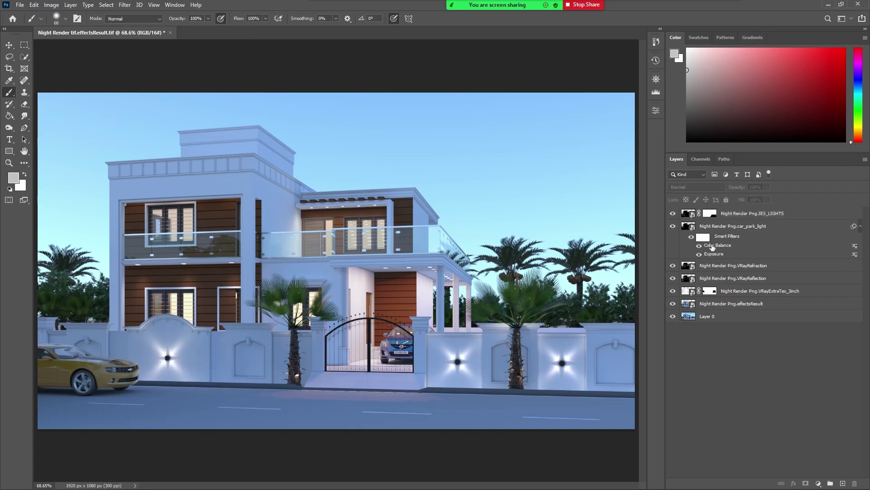
left_click(51, 5)
mouse_move(66, 28)
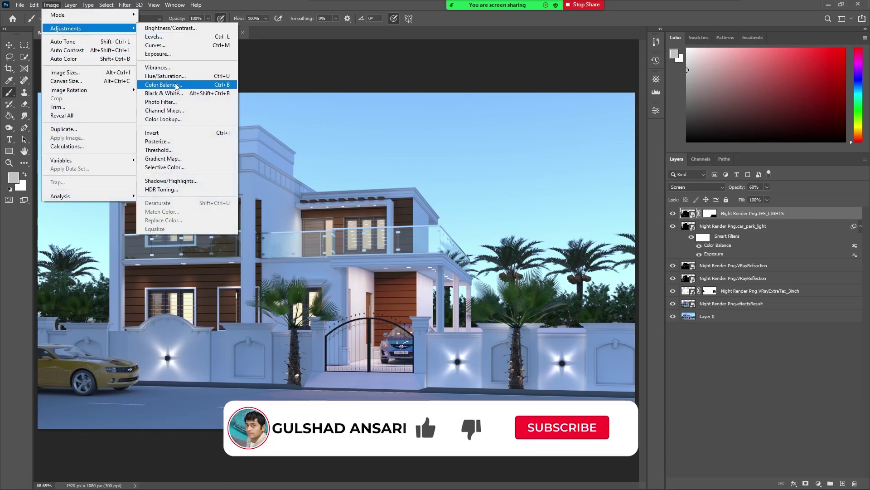
Tint the IES_LIGHTS glow violet with Color Balance midtones +100, -69, +59.
left_click(163, 84)
mouse_move(394, 126)
left_mouse_down()
mouse_move(439, 123)
mouse_move(364, 136)
mouse_move(393, 147)
mouse_move(371, 147)
left_mouse_up()
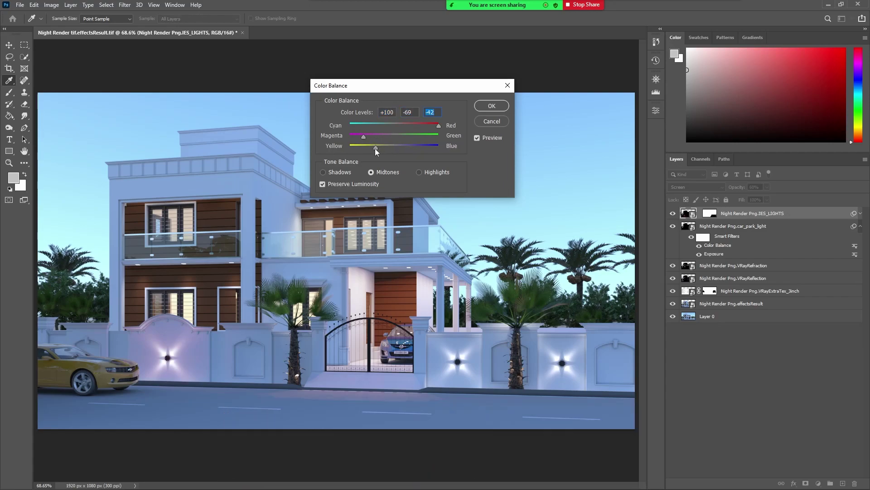
left_click_drag(414, 151, 421, 146)
key("Return")
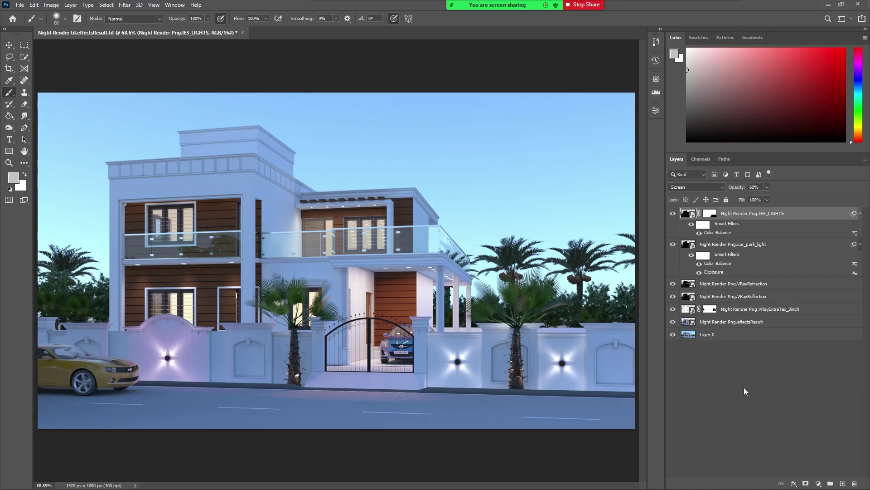
left_click(741, 387)
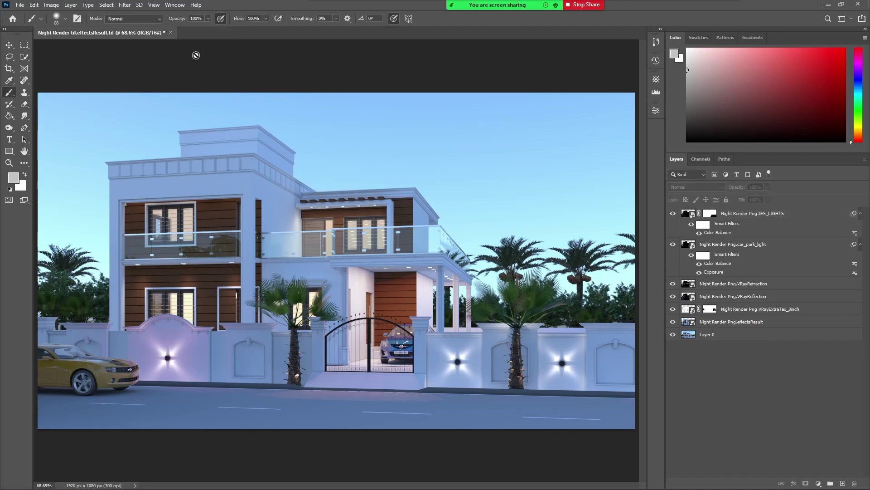
Zoom in closely on the left wall light.
left_click(9, 163)
left_click(77, 386)
left_click_drag(75, 385, 380, 247)
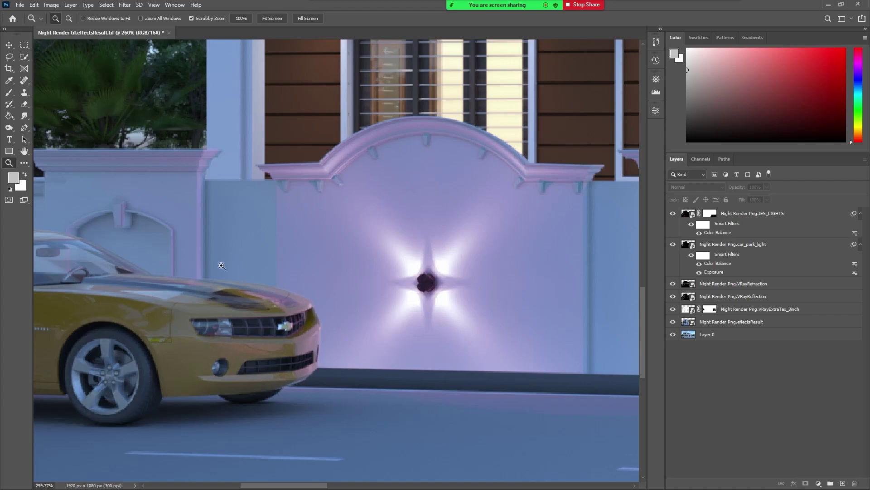
left_click(9, 45)
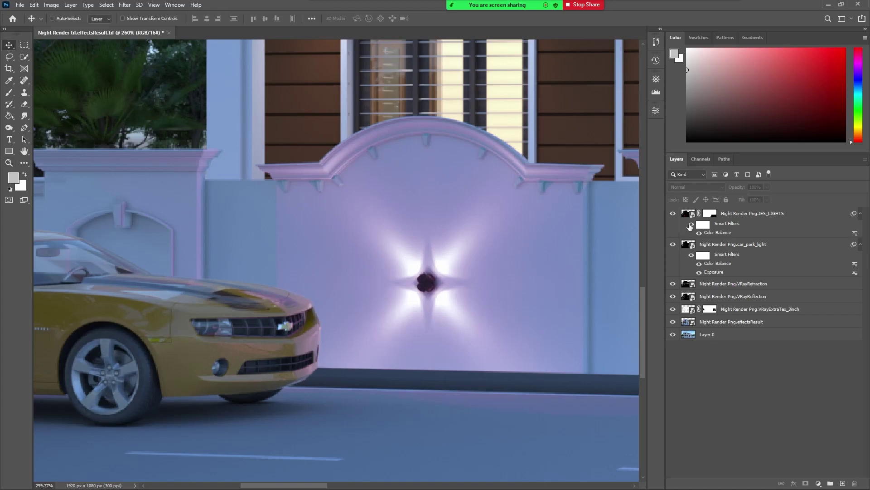
left_click(692, 225)
left_click(185, 203)
left_click(238, 313)
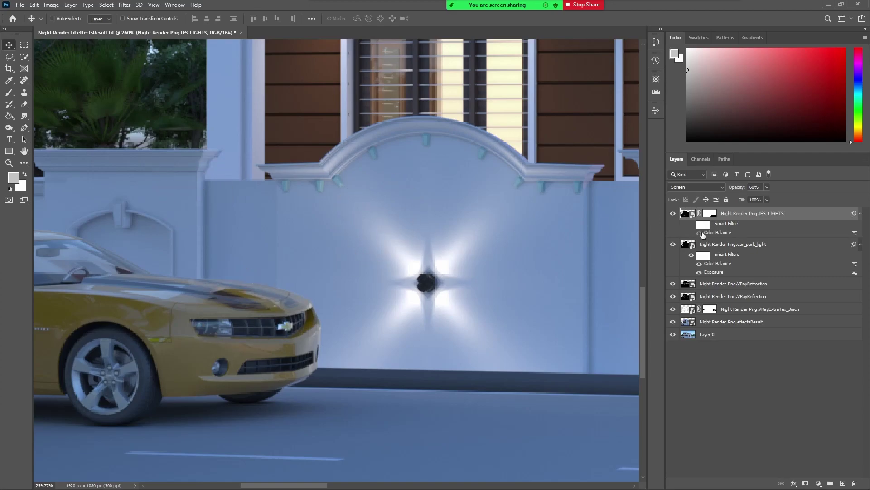
left_click(692, 224)
left_click(691, 224)
key("z")
right_click(382, 146)
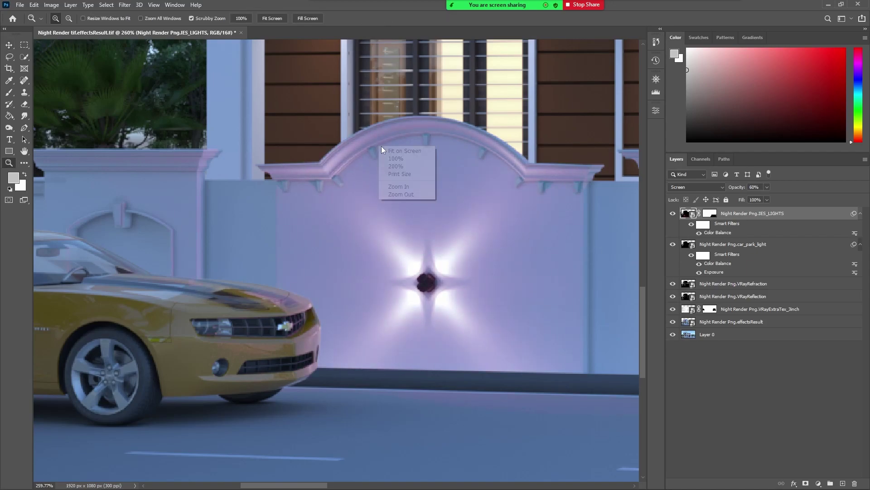
left_click(405, 151)
left_click(8, 46)
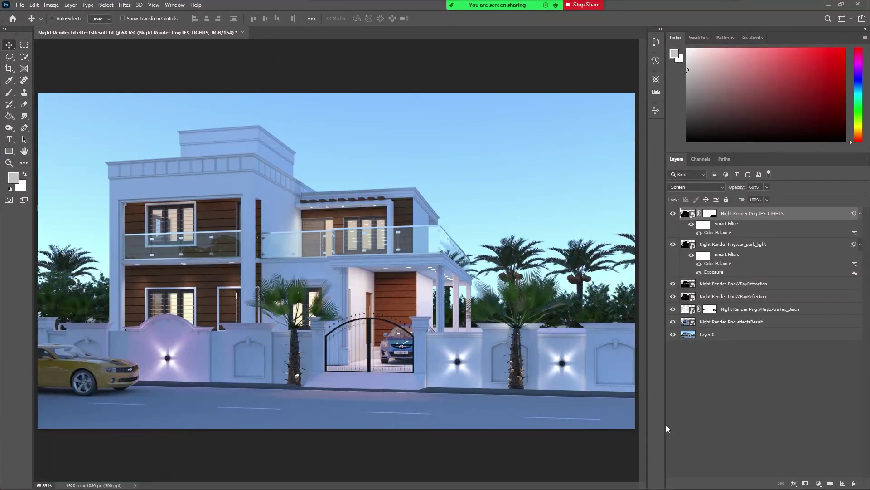
left_click(669, 424)
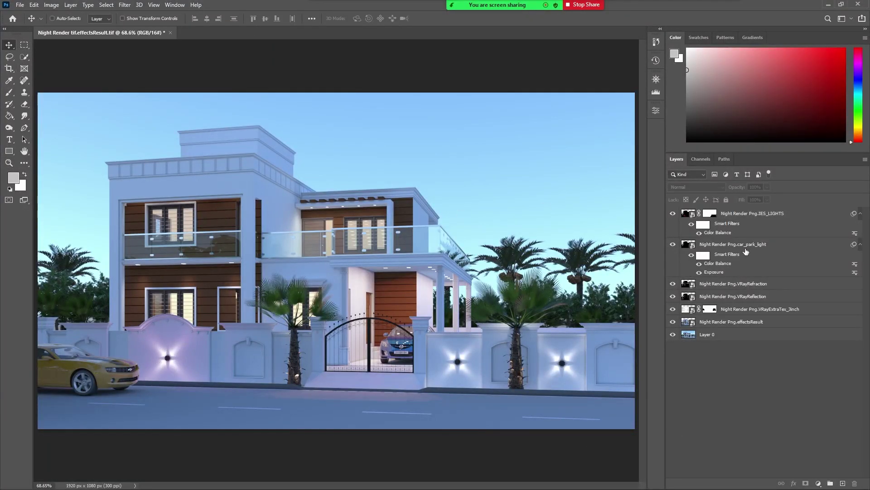
left_click(746, 218)
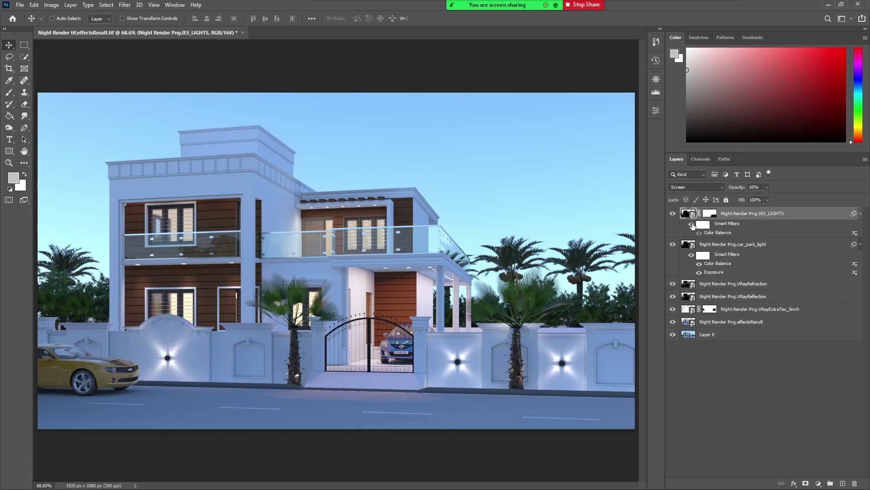
left_click(713, 381)
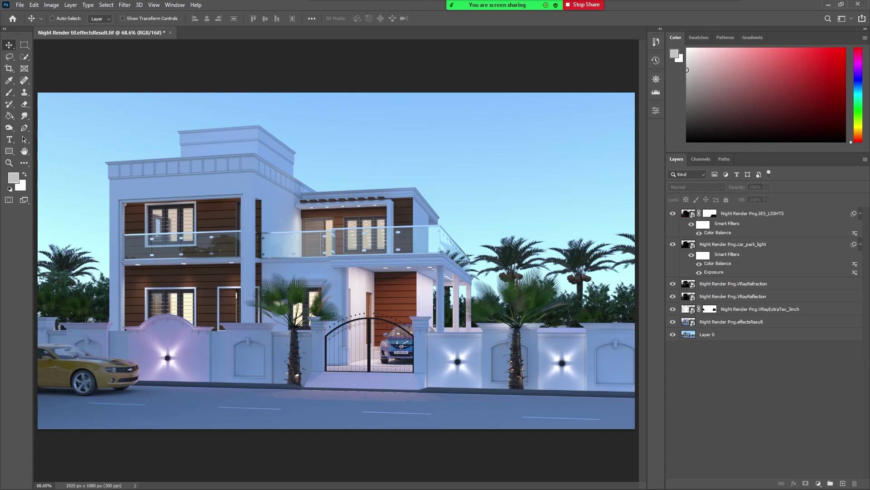
key("alt+Tab")
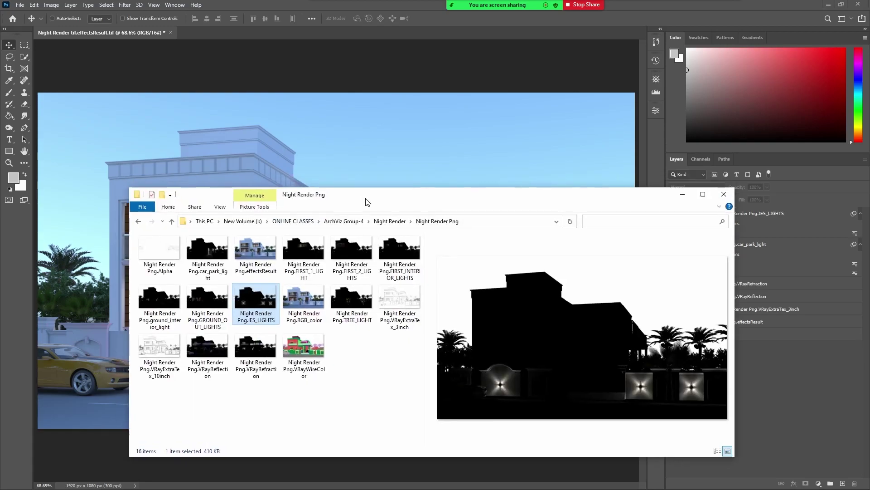
Preview FIRST_1_LIGHT and FIRST_2_LIGHTS, then drag FIRST_INTERIOR_LIGHTS onto the Photoshop canvas.
left_click_drag(358, 191, 353, 237)
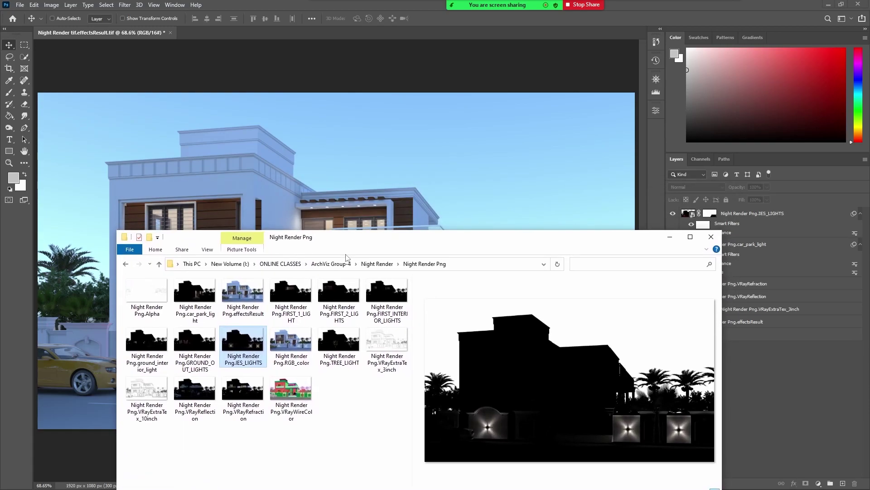
left_click(290, 297)
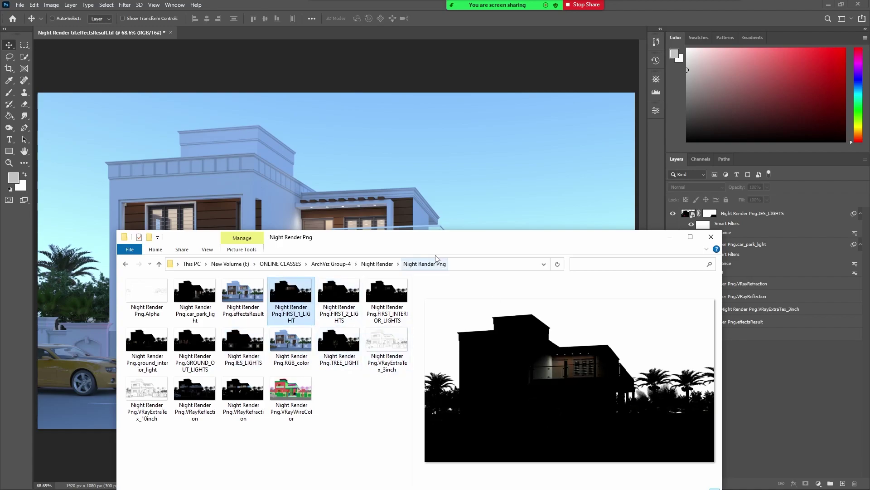
left_click_drag(444, 241, 441, 306)
left_click(348, 365)
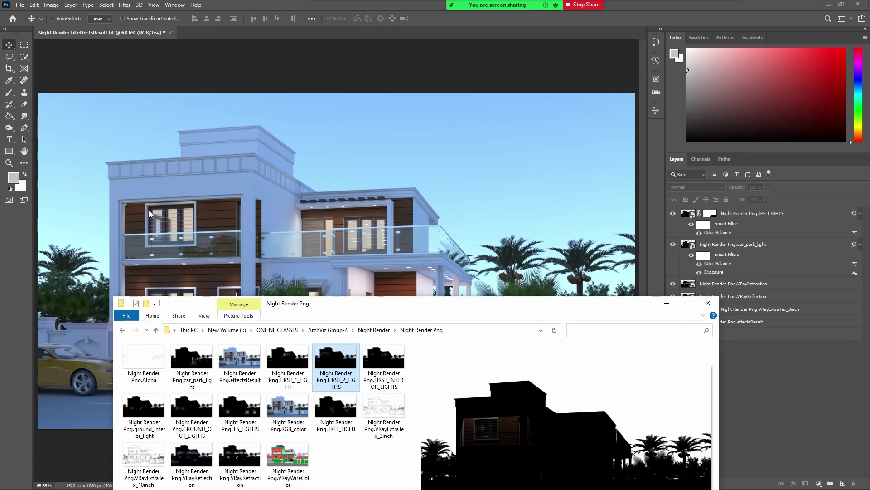
left_click(396, 365)
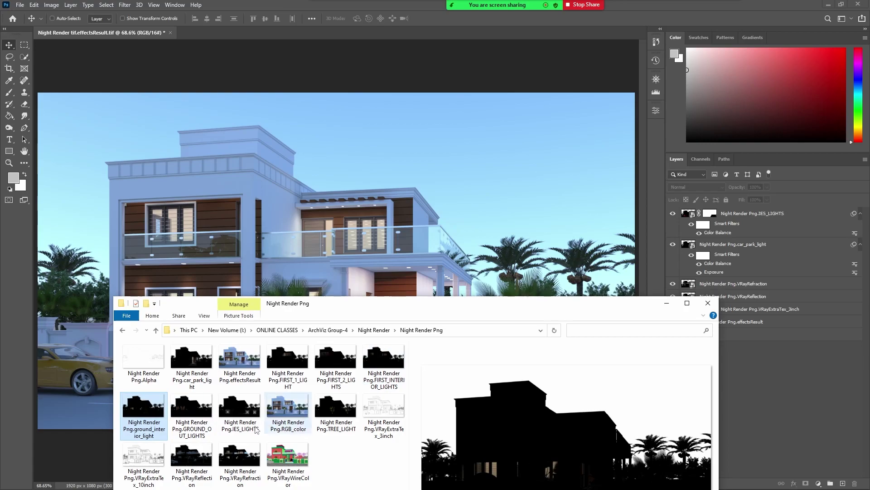
left_click_drag(372, 376, 304, 207)
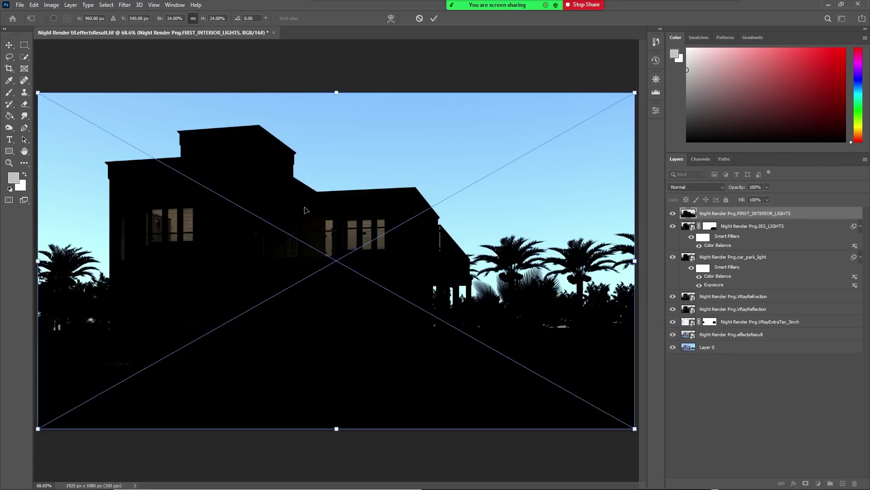
Commit the FIRST_INTERIOR_LIGHTS placement and set its blend mode to Screen.
key("Return")
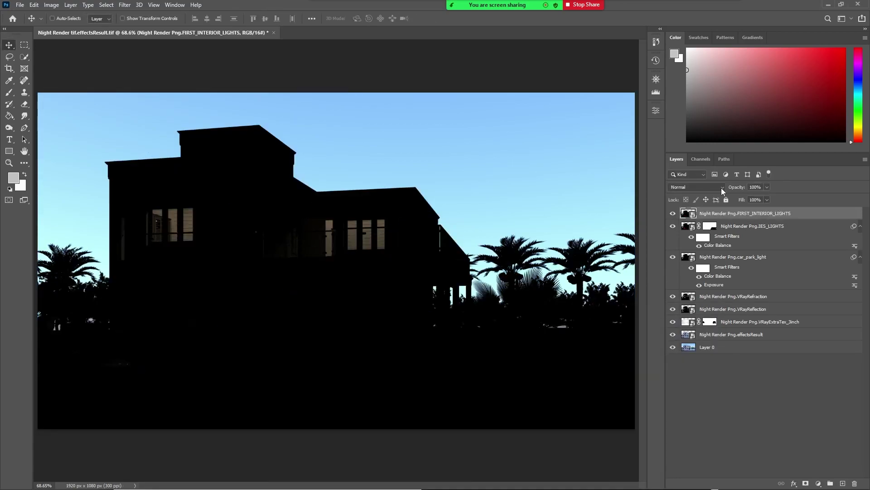
left_click(722, 189)
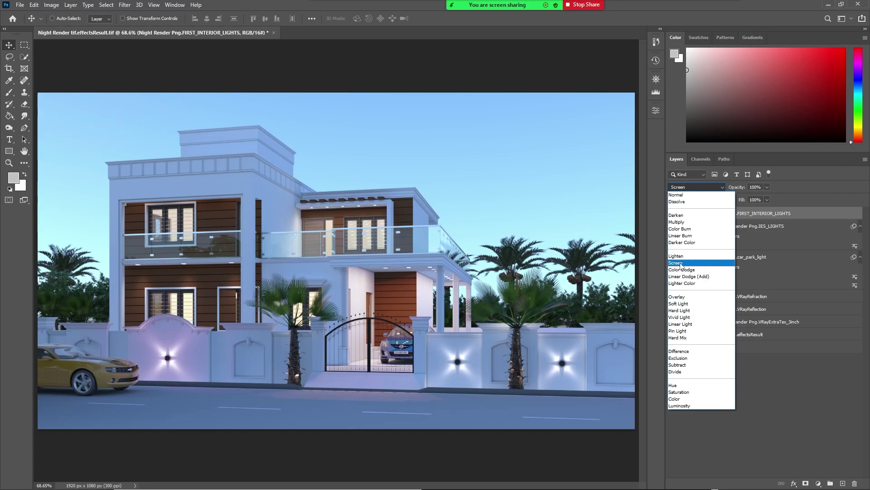
left_click(680, 263)
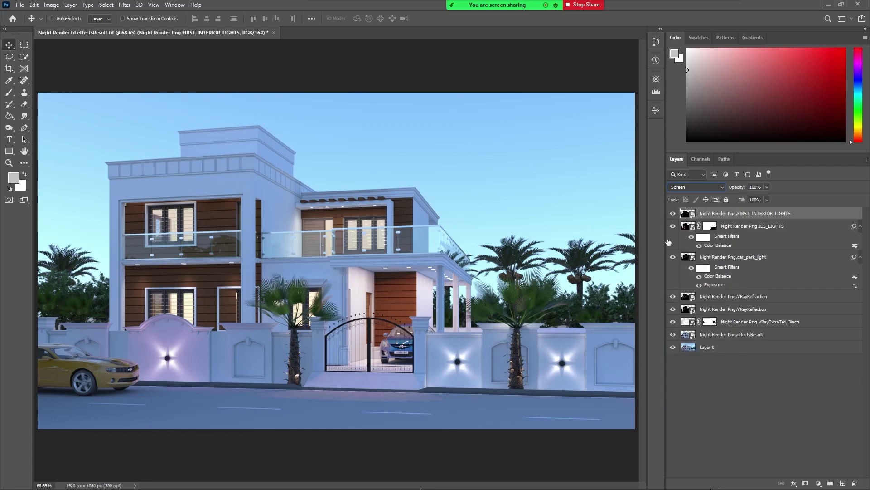
Toggle the interior lights layer on and off to compare, then deselect it.
left_click(673, 213)
left_click(674, 214)
left_click(674, 213)
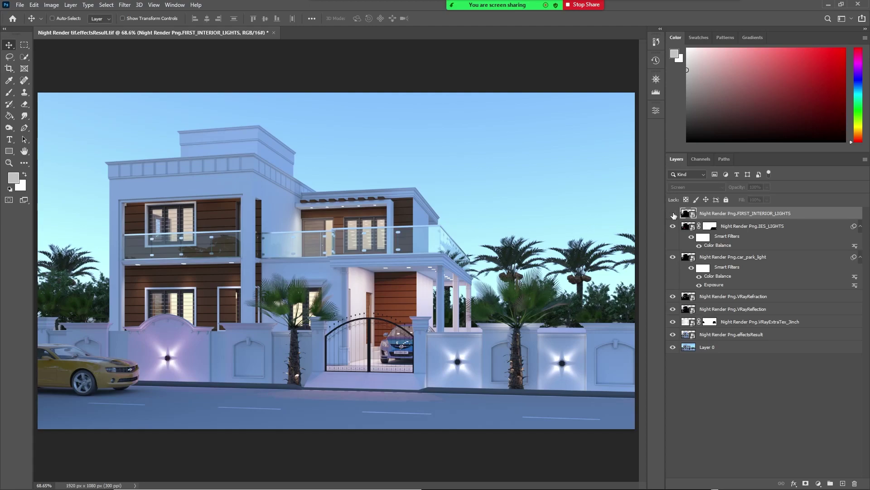
left_click(674, 214)
left_click(673, 213)
left_click(729, 391)
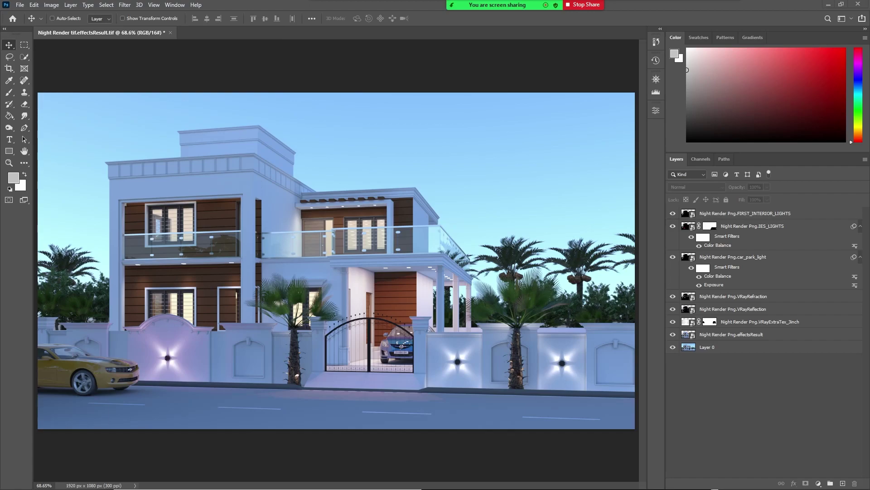
key("alt+Tab")
Place the ground_interior_light pass as a new top layer blended in Screen mode.
left_click_drag(336, 304, 366, 208)
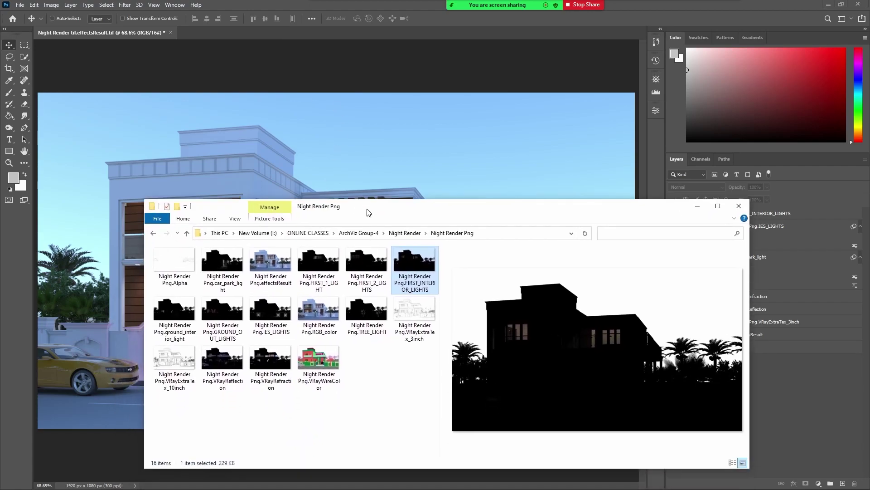
left_click(176, 322)
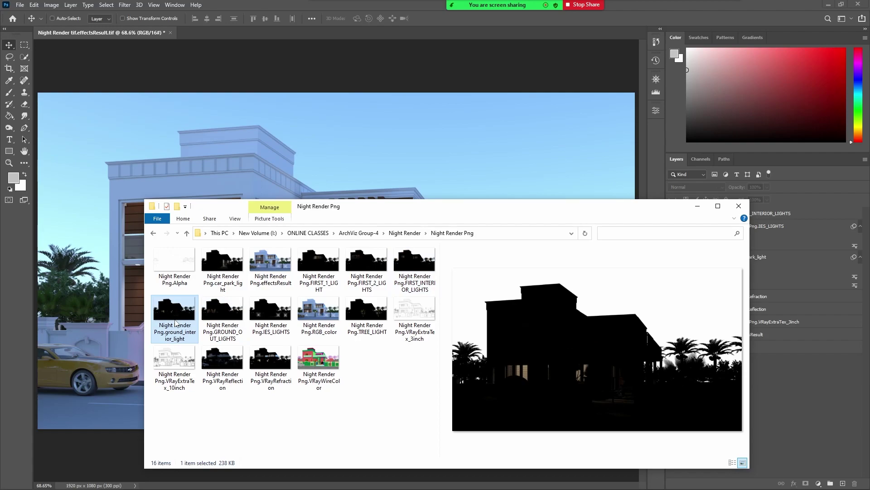
left_click_drag(176, 323, 273, 165)
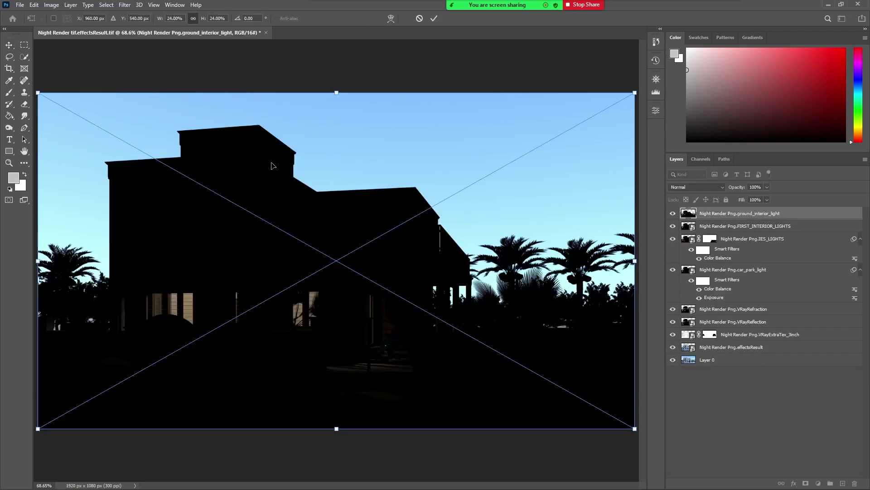
key("Return")
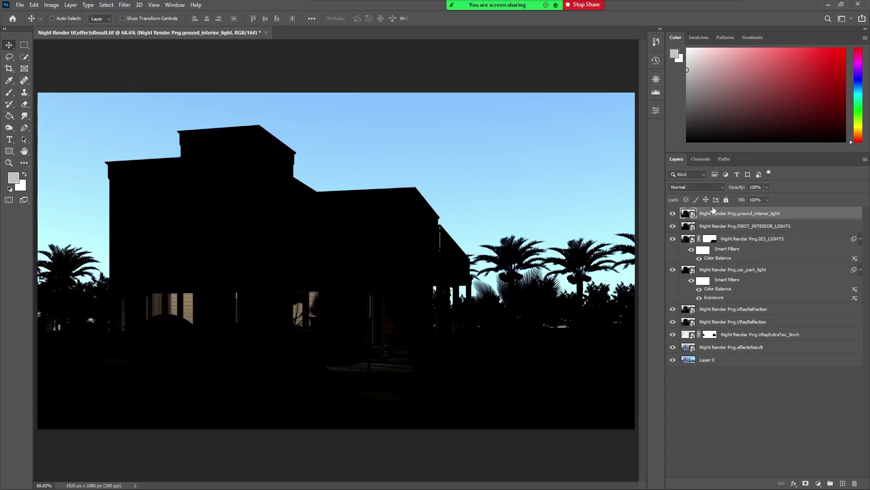
left_click(721, 187)
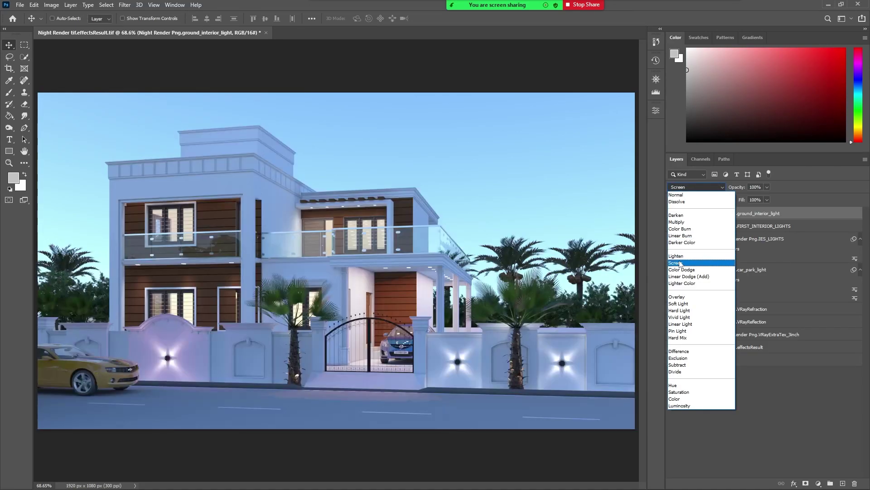
left_click(675, 263)
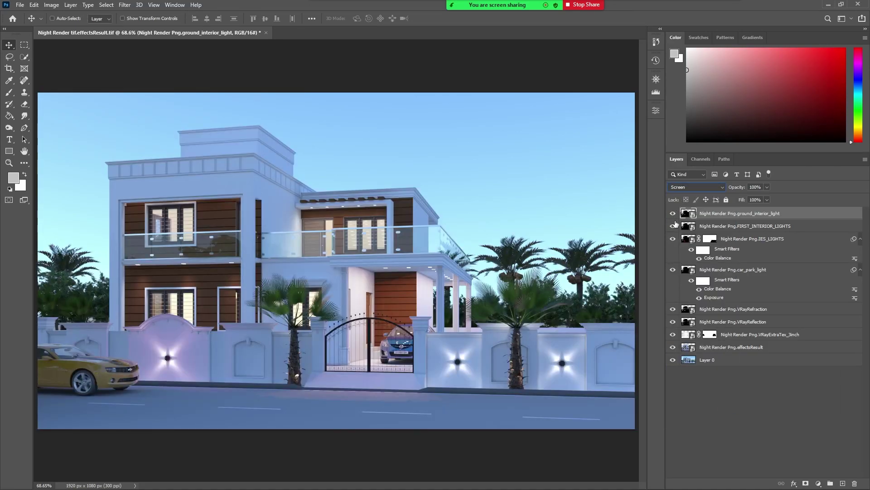
Toggle ground_interior_light visibility to compare, then open and position Zoom's participants list.
left_click(674, 214)
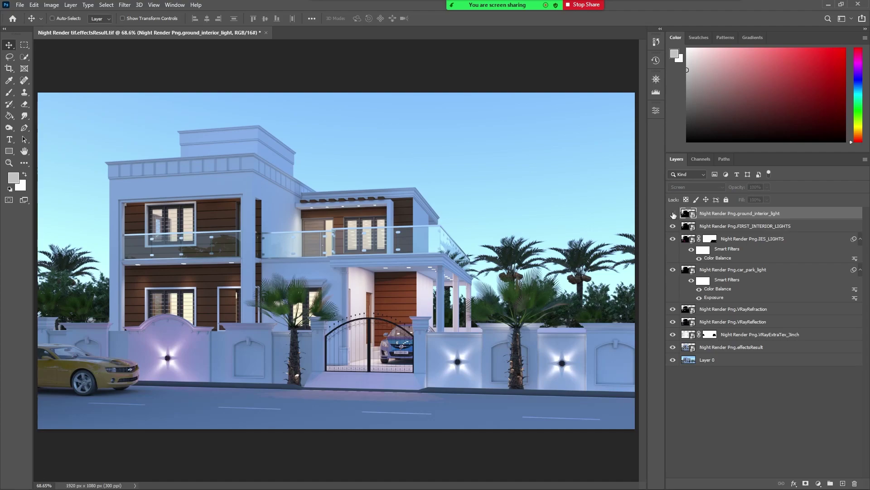
left_click(673, 213)
left_click(674, 214)
left_click(674, 214)
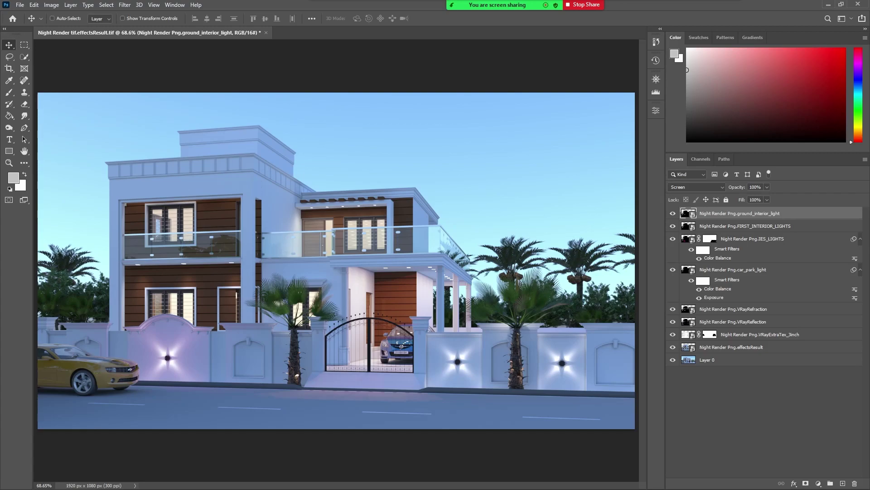
key("alt+u")
mouse_move(22, 80)
left_mouse_down()
mouse_move(21, 116)
mouse_move(106, 110)
left_mouse_up()
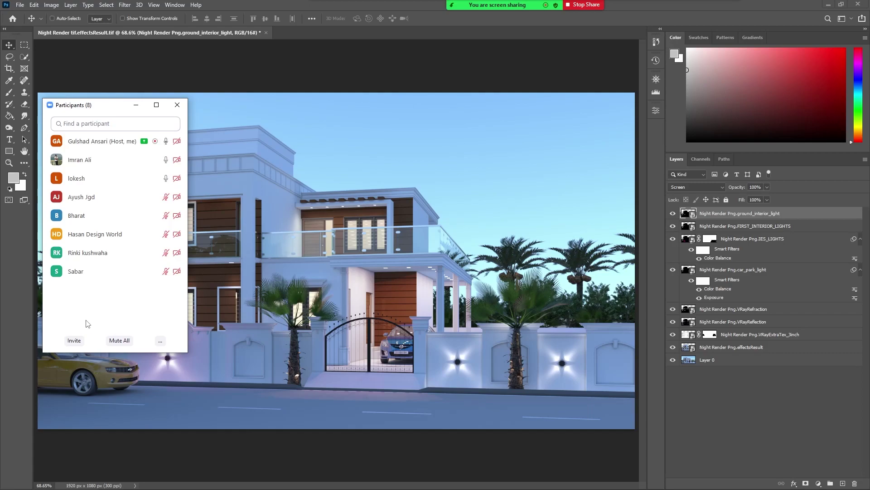
Nudge the participants list and open Zoom's Annotate toolbar over the shared screen.
left_click_drag(104, 102, 103, 105)
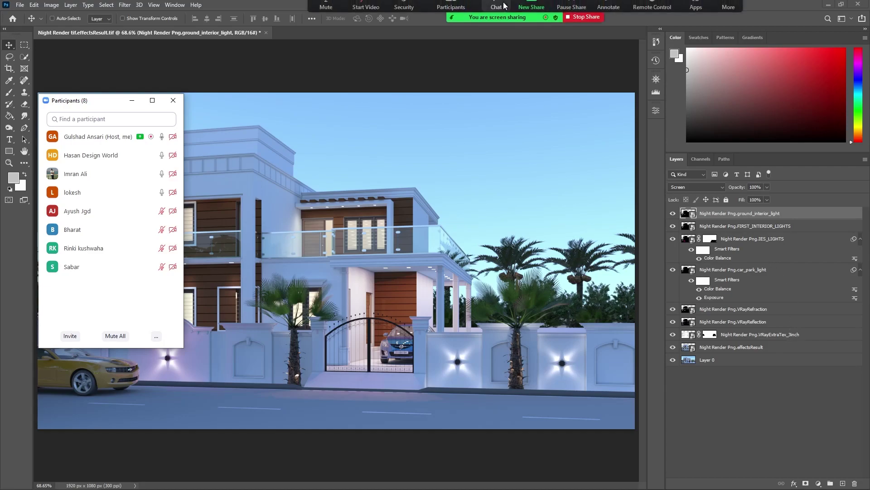
left_click(600, 11)
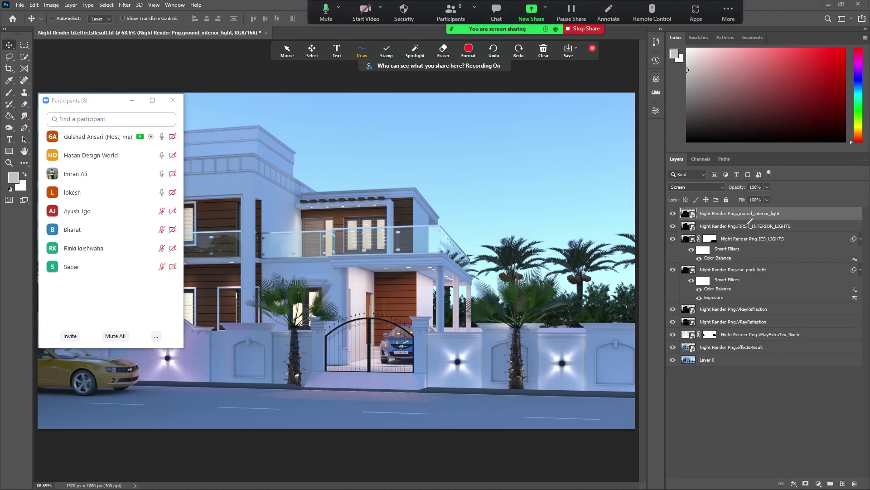
Circle the Layers panel in red, clear the drawing, and return to the mouse pointer.
mouse_move(850, 206)
left_mouse_down()
mouse_move(676, 206)
mouse_move(854, 209)
left_mouse_up()
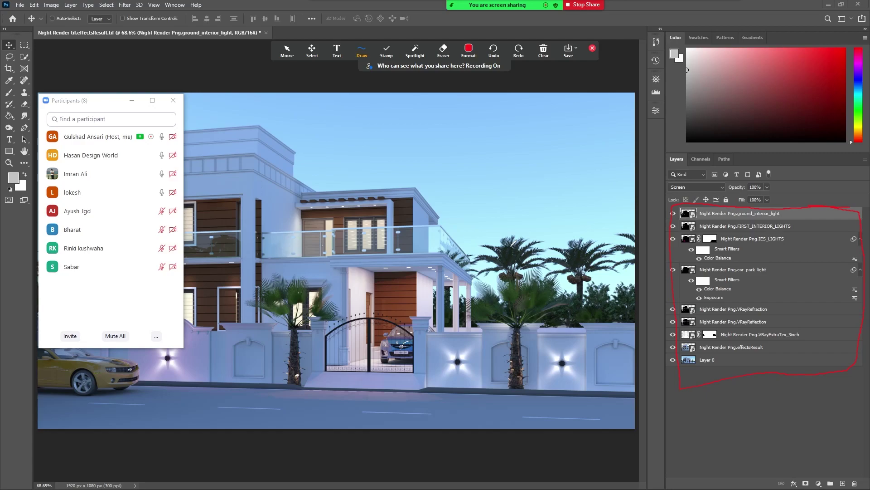
left_click(544, 50)
left_click(557, 70)
left_click(286, 50)
left_click_drag(109, 105, 109, 105)
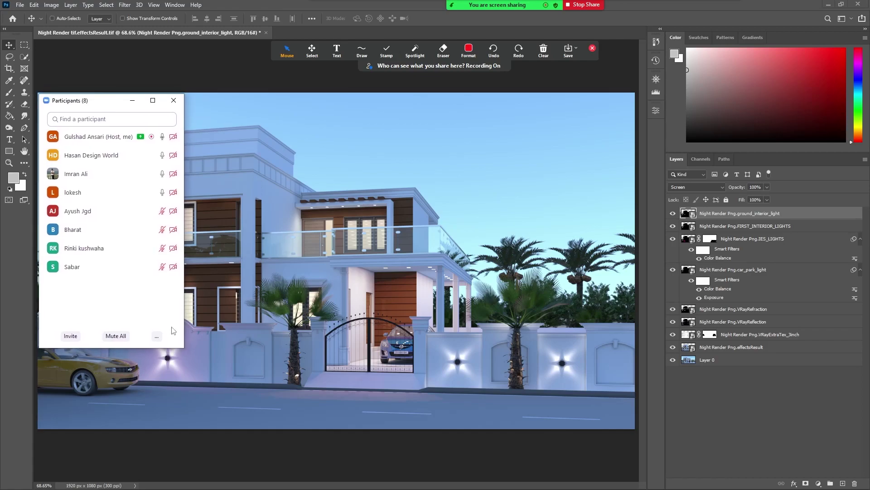
Stretch the Participants window taller and drag it down over the canvas's left side.
mouse_move(183, 349)
left_mouse_down()
mouse_move(179, 408)
mouse_move(155, 318)
mouse_move(156, 330)
left_mouse_up()
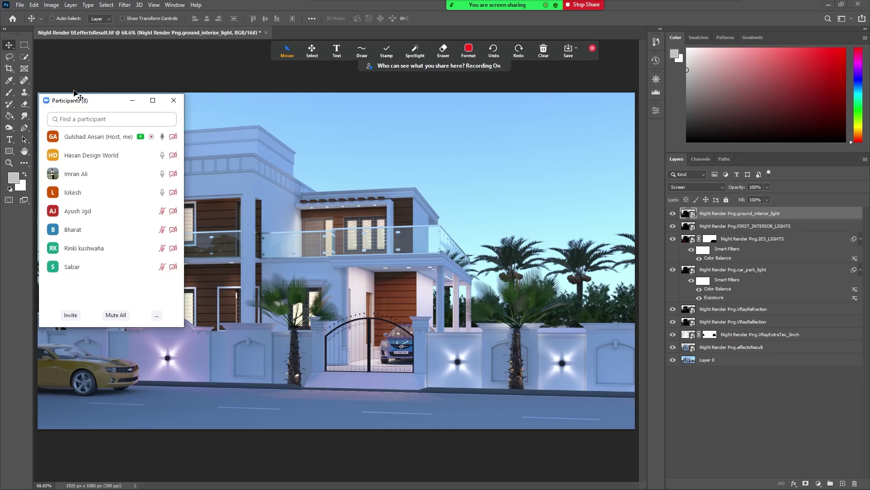
mouse_move(107, 103)
left_mouse_down()
mouse_move(179, 174)
mouse_move(160, 182)
left_mouse_up()
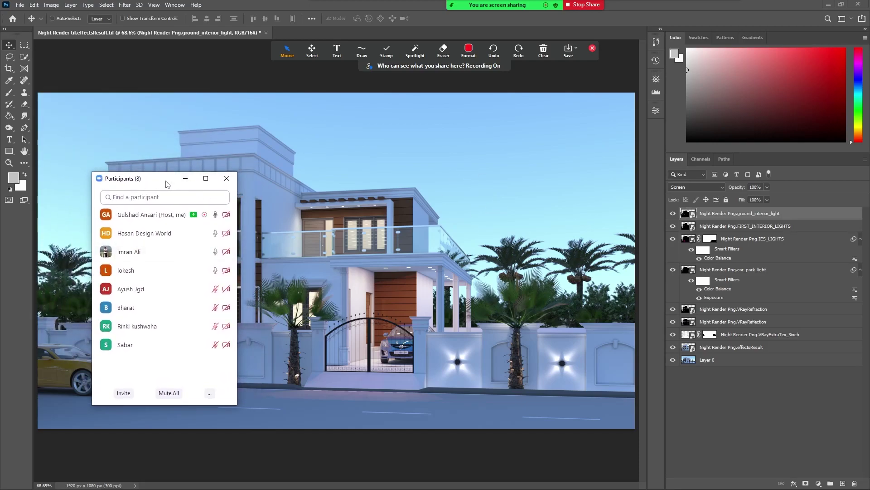
left_click_drag(167, 178, 142, 155)
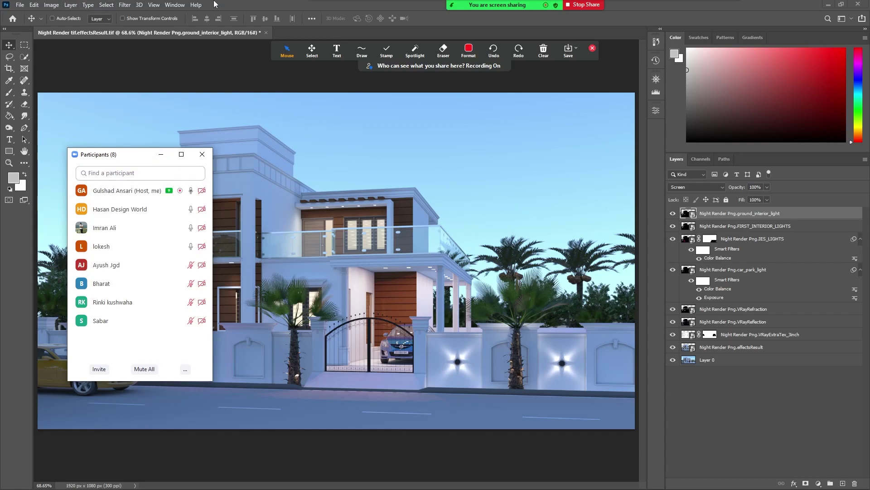
mouse_move(142, 156)
left_mouse_down()
mouse_move(109, 210)
mouse_move(55, 179)
mouse_move(0, 177)
left_mouse_up()
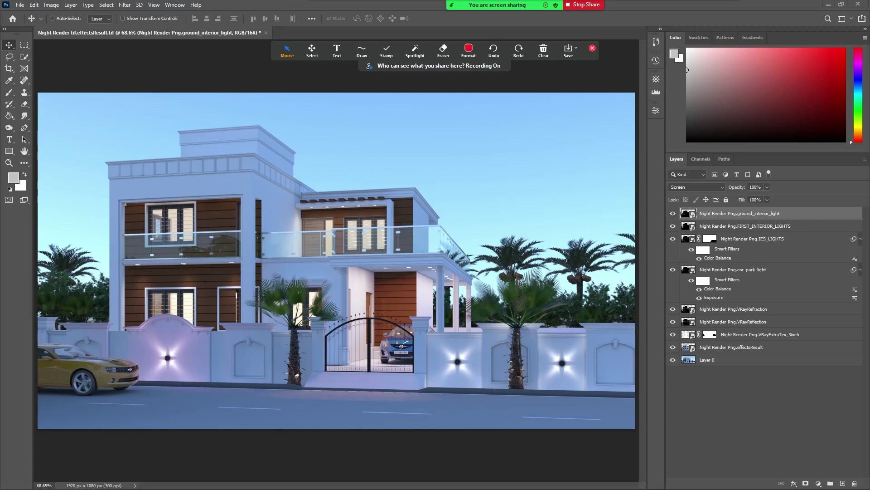
Switch from Photoshop to the other house render open in Photos.
key("alt+Tab")
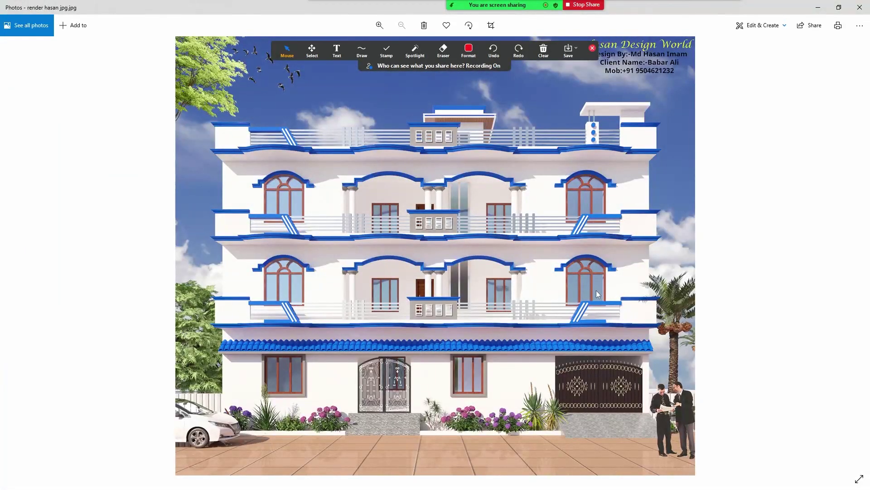
Zoom in and out around the blue-and-white building reference render.
scroll(435, 322, "up", 2)
scroll(412, 314, "down", 2)
scroll(498, 444, "up", 2)
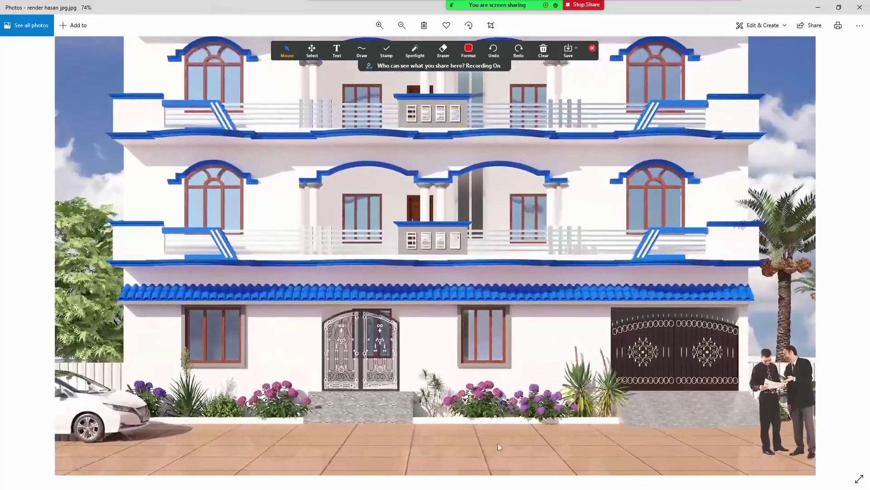
scroll(402, 429, "up", 2)
scroll(396, 384, "up", 1)
scroll(395, 384, "down", 2)
scroll(396, 384, "down", 2)
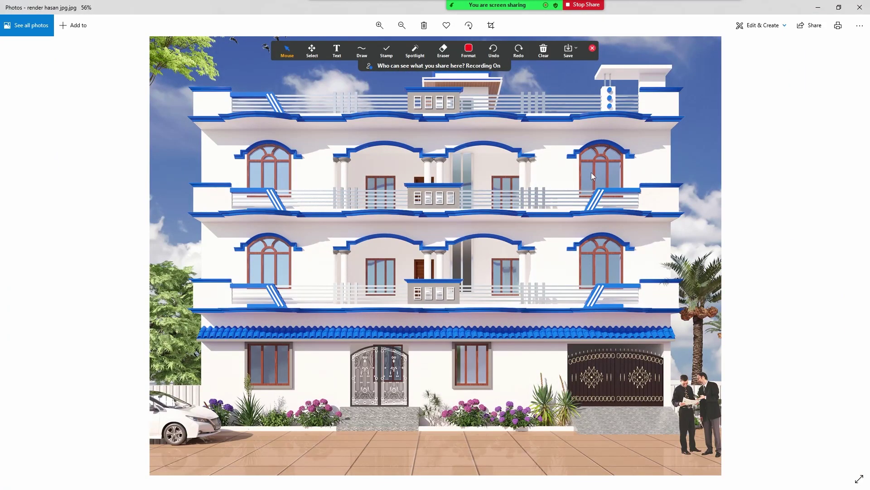
scroll(499, 132, "up", 1)
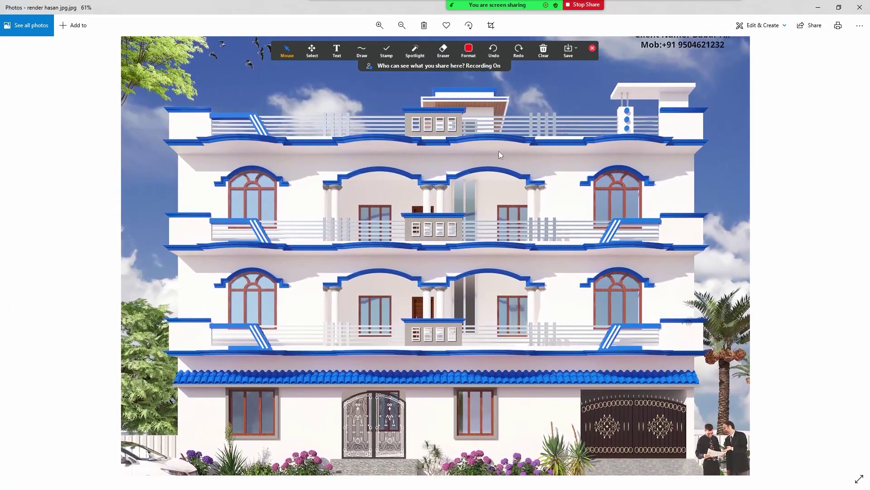
scroll(494, 167, "down", 1)
scroll(512, 222, "down", 1)
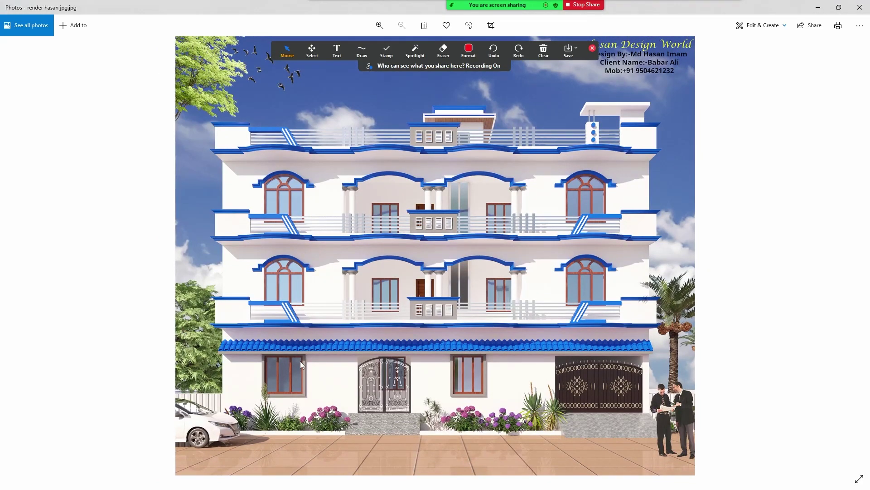
scroll(612, 334, "up", 1)
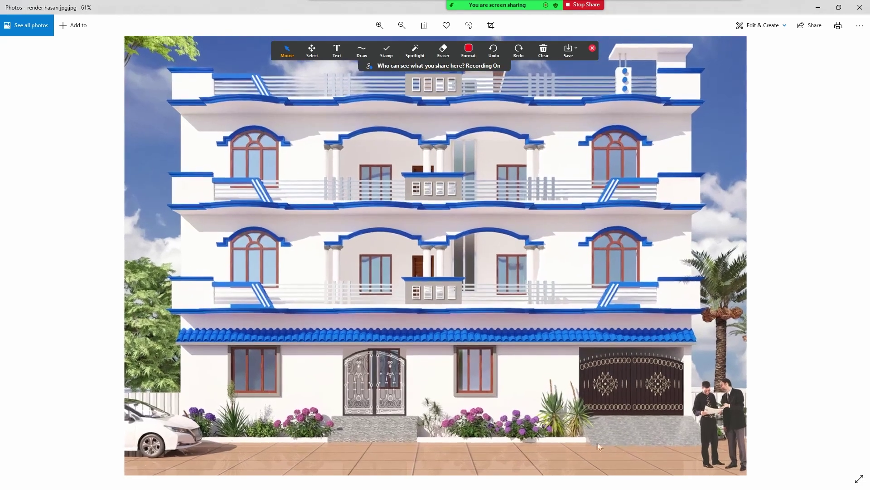
scroll(398, 285, "up", 1)
scroll(306, 251, "up", 1)
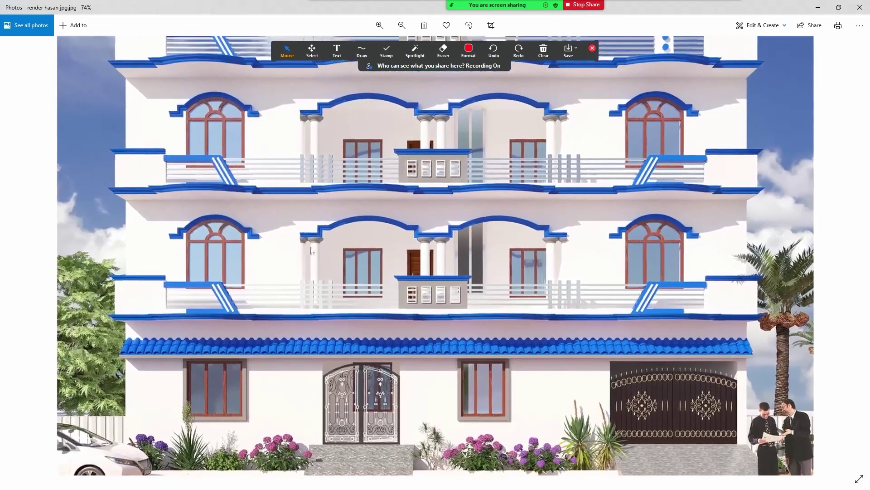
Pan up to the roof and sky, then close the reference photo.
left_click_drag(370, 213, 368, 342)
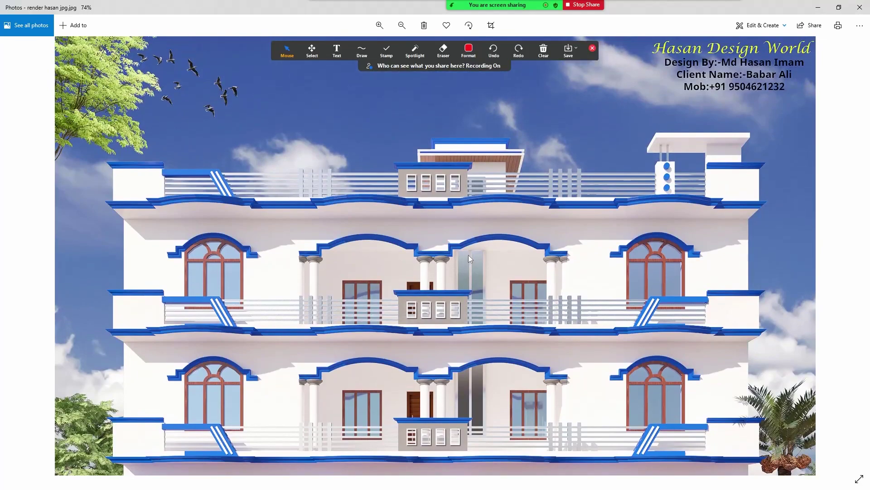
scroll(561, 205, "down", 2)
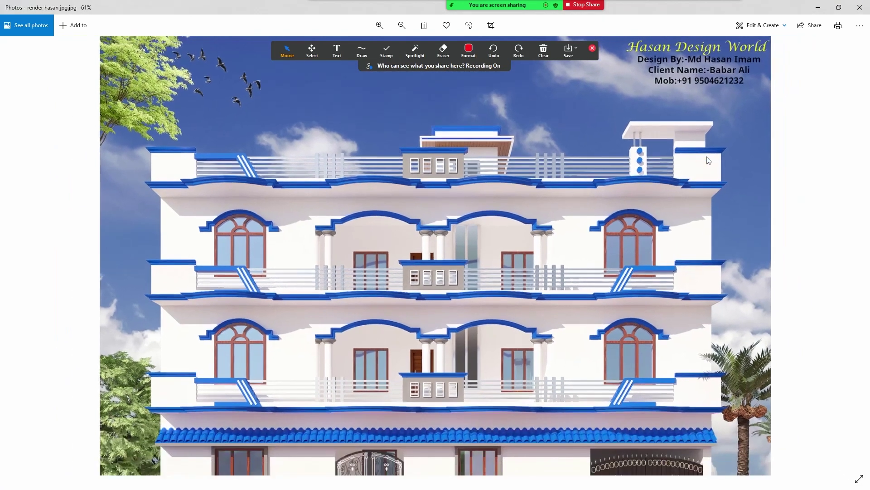
scroll(560, 205, "down", 1)
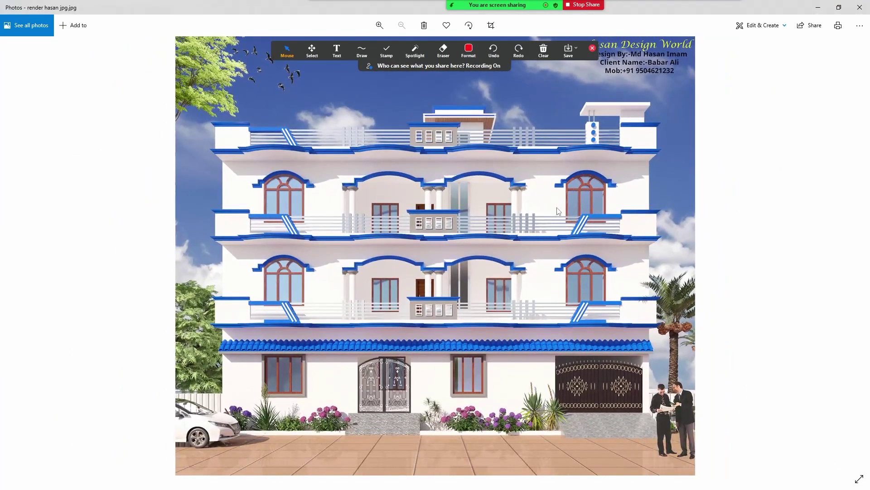
scroll(456, 265, "up", 3)
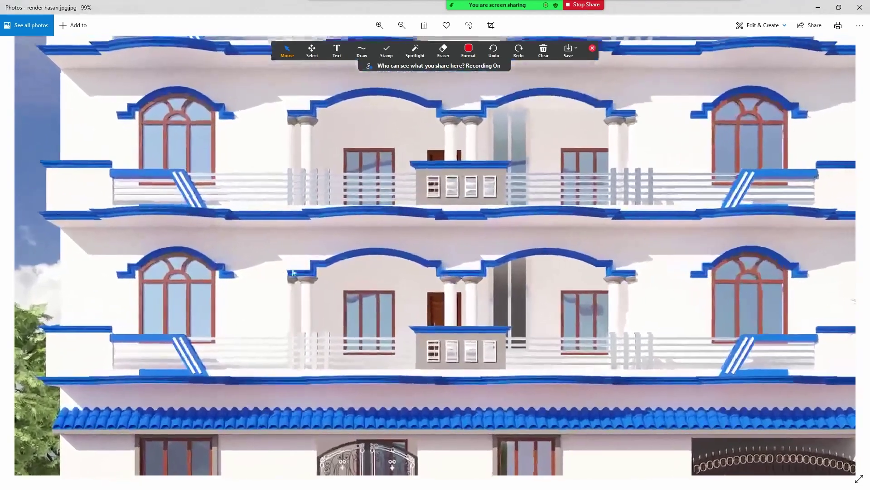
scroll(445, 253, "down", 3)
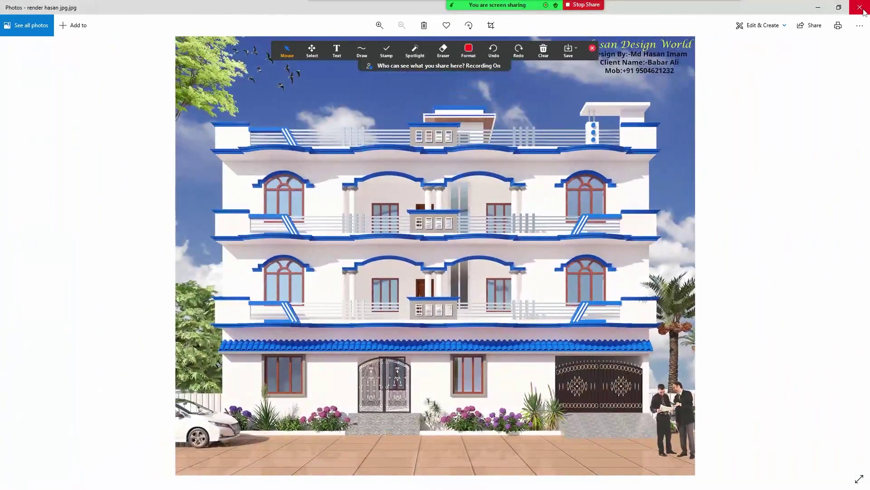
left_click(860, 8)
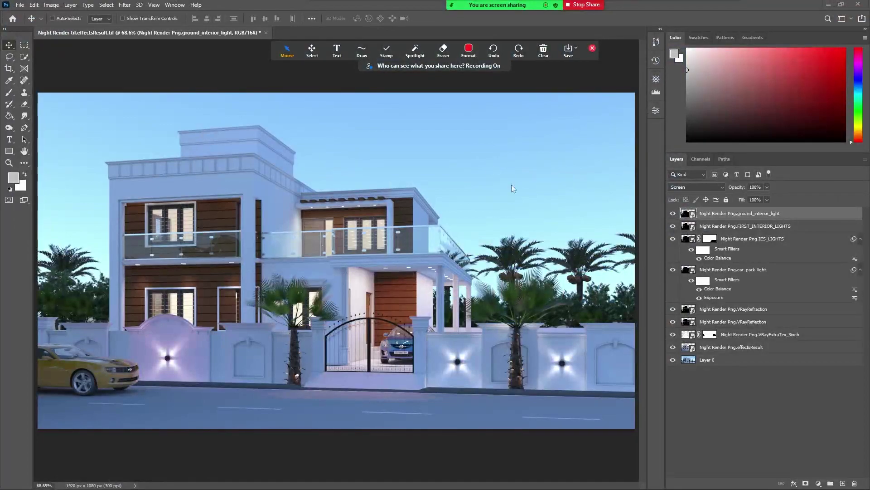
left_click(724, 402)
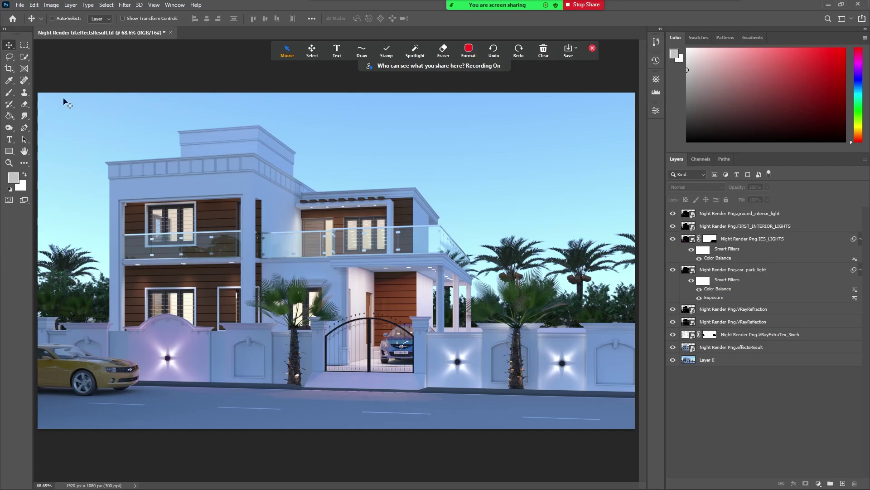
left_click(9, 139)
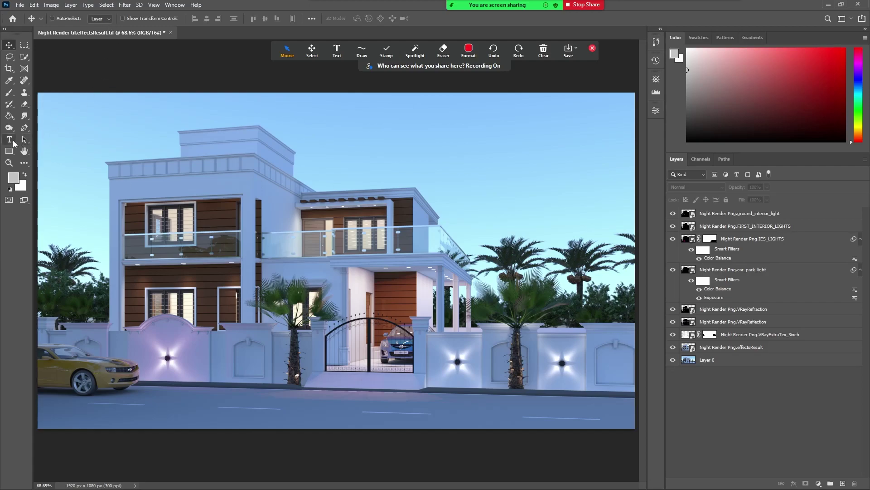
Add red 'Lorem Ipsum' placeholder text and move it to the top right of the sky.
left_click(118, 119)
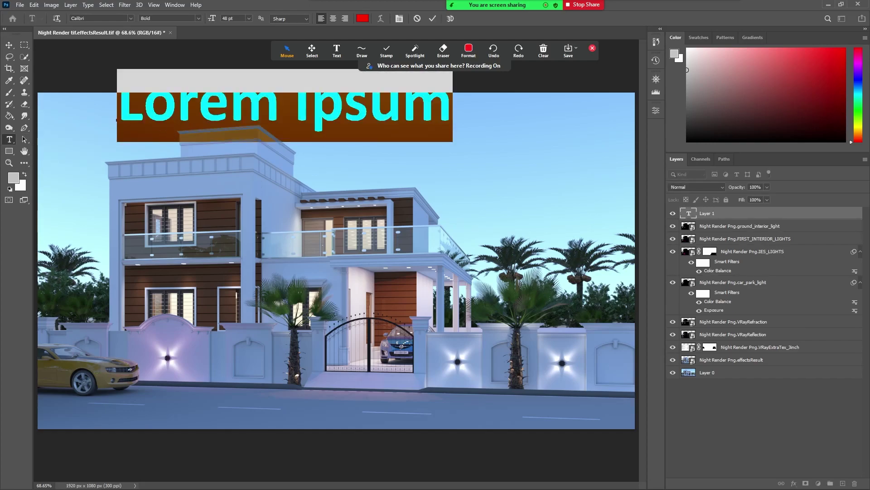
left_click(9, 46)
left_click_drag(281, 116, 443, 143)
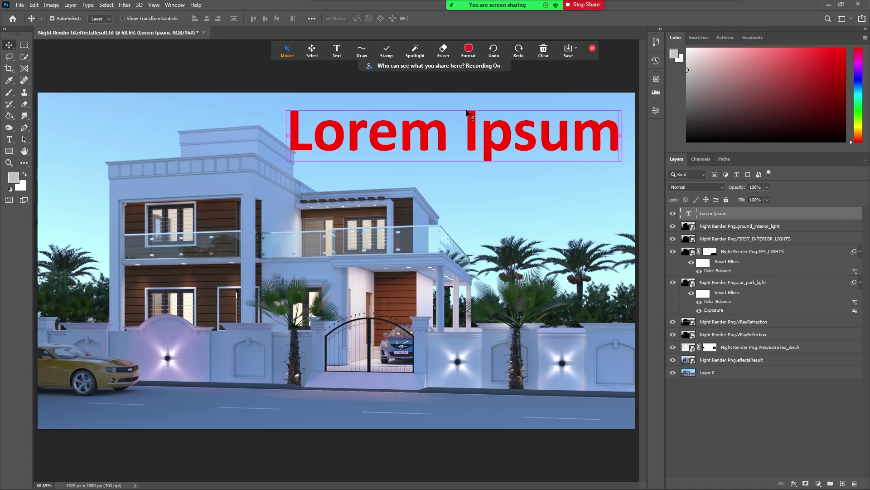
Scale the Lorem Ipsum text down to about 72%, giving 34.64 pt.
key("ctrl+t")
left_click_drag(625, 98, 528, 118)
left_click_drag(459, 146, 500, 146)
key("Escape")
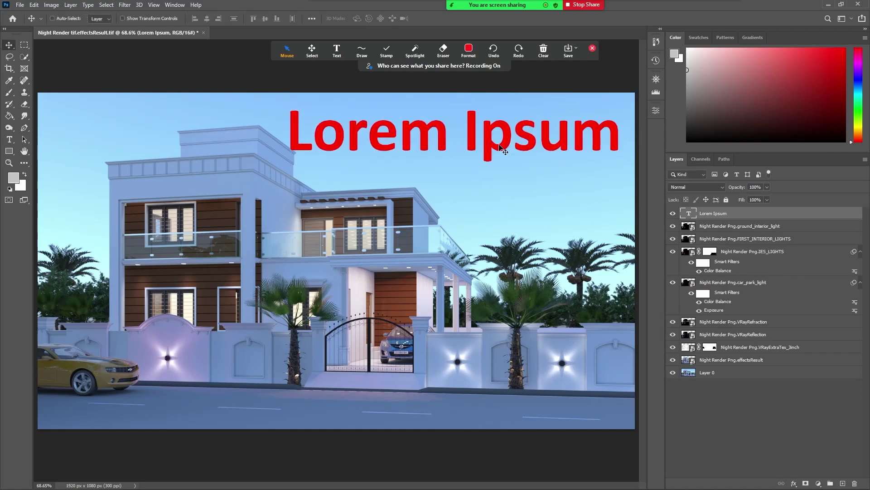
key("ctrl+t")
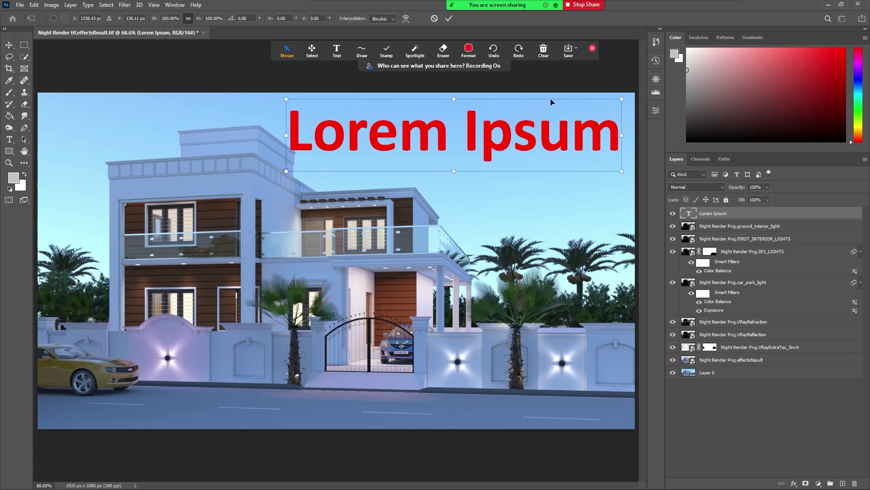
mouse_move(625, 98)
left_mouse_down()
mouse_move(528, 135)
mouse_move(534, 145)
left_mouse_up()
key("Return")
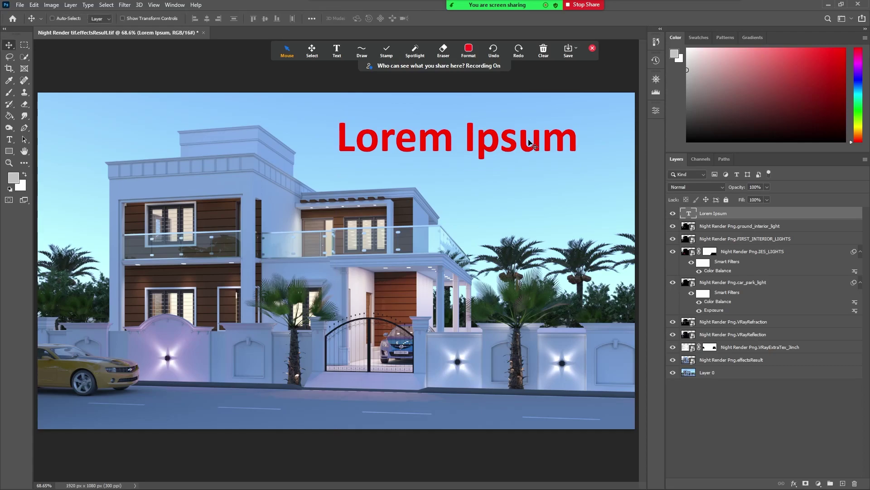
Select all the Lorem Ipsum text and browse the font list.
double_click(534, 145)
left_click(131, 18)
mouse_move(244, 75)
left_mouse_down()
mouse_move(243, 194)
mouse_move(258, 214)
mouse_move(246, 47)
left_mouse_up()
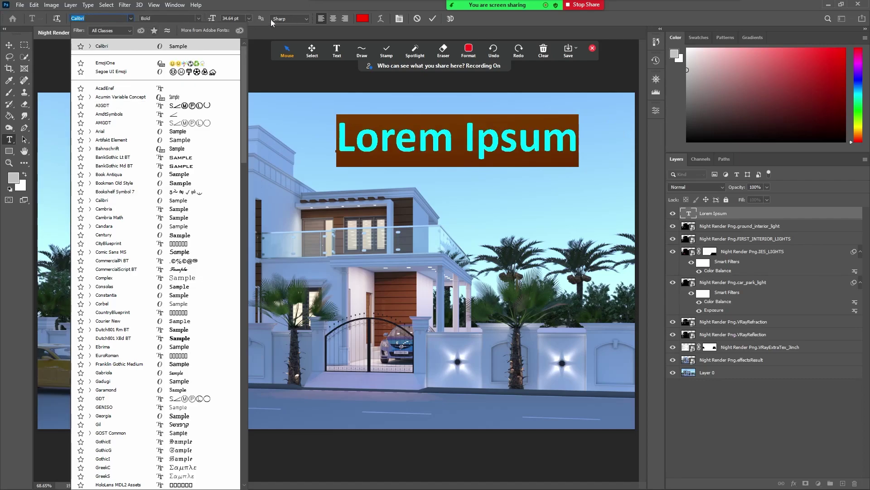
Switch the Lorem Ipsum title to Complex Regular and centre it in the sky above the house.
scroll(123, 247, "down", 3)
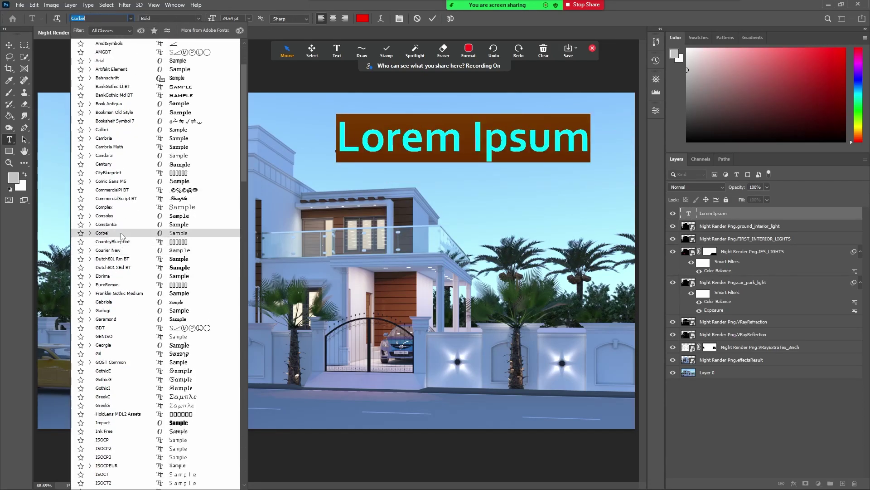
scroll(123, 247, "down", 1)
type("G")
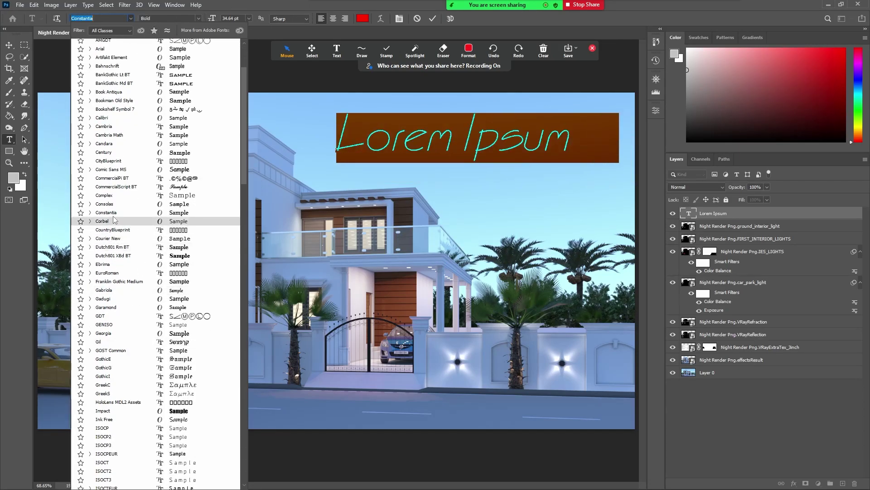
left_click(109, 195)
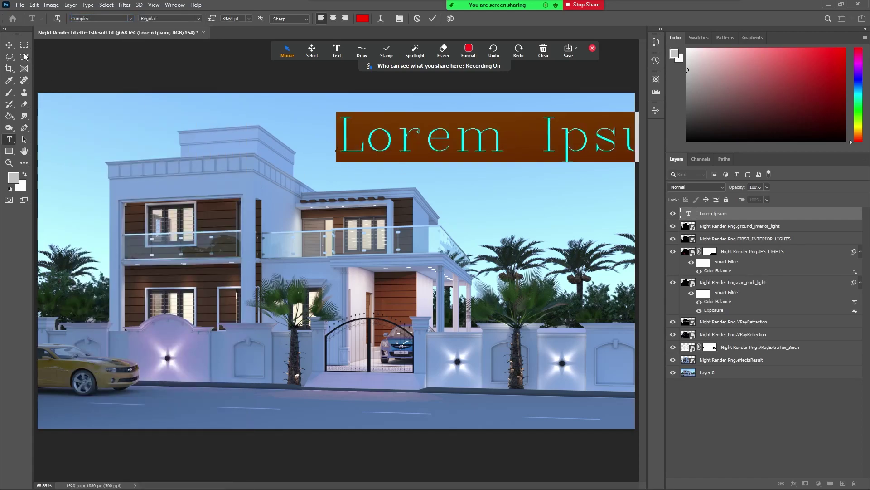
left_click(9, 45)
left_click_drag(367, 147, 200, 148)
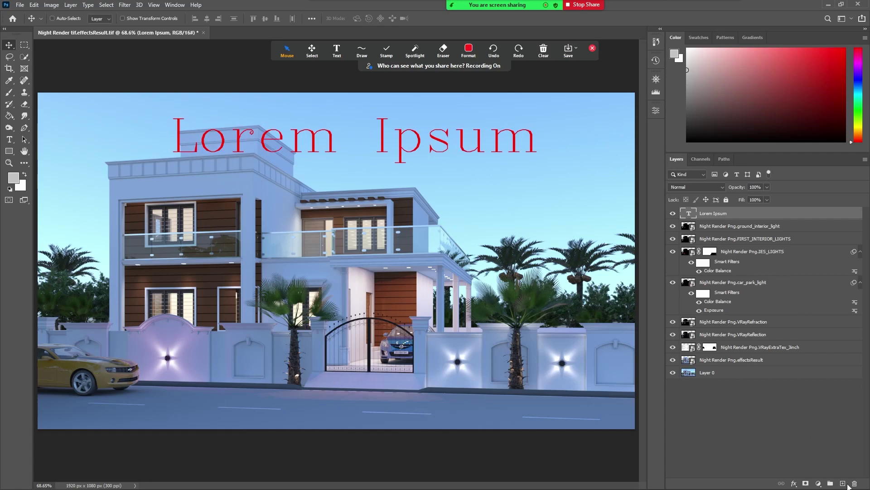
left_click(730, 455)
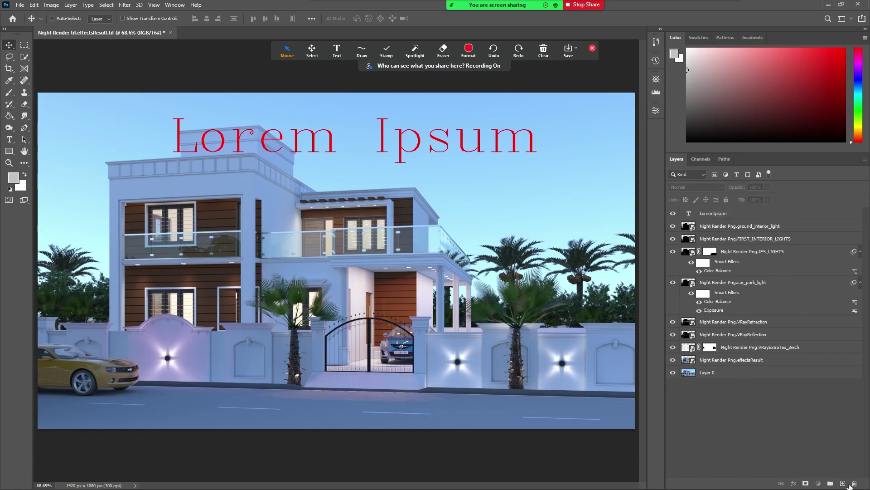
Delete the Lorem Ipsum layer, confirming Yes, leaving ground_interior_light on top.
left_click(714, 213)
left_click(855, 483)
left_click(401, 185)
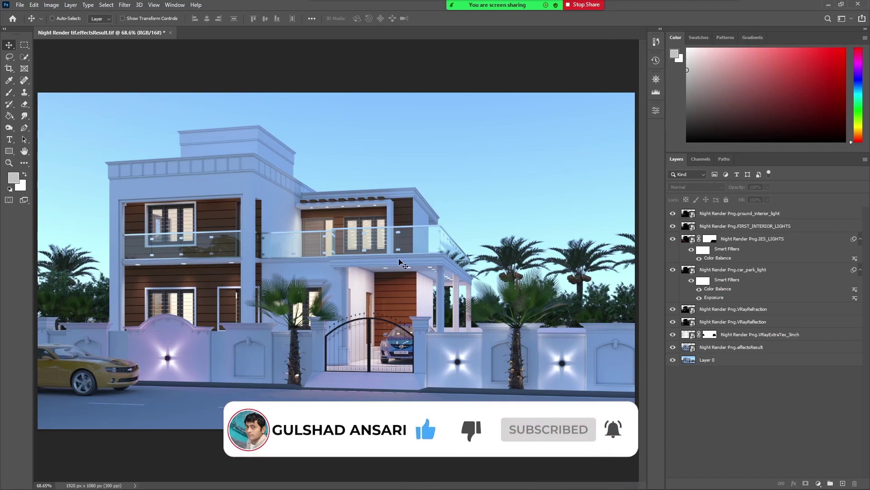
key("z")
right_click(349, 159)
left_click(380, 166)
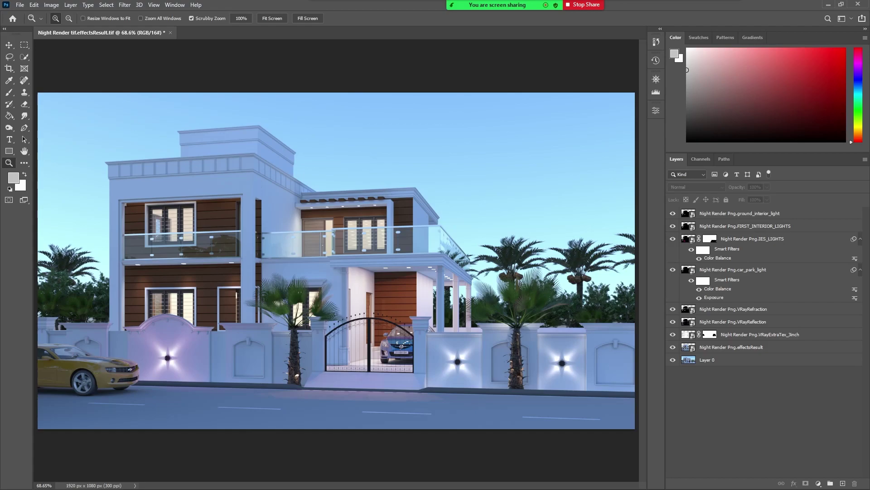
key("alt+u")
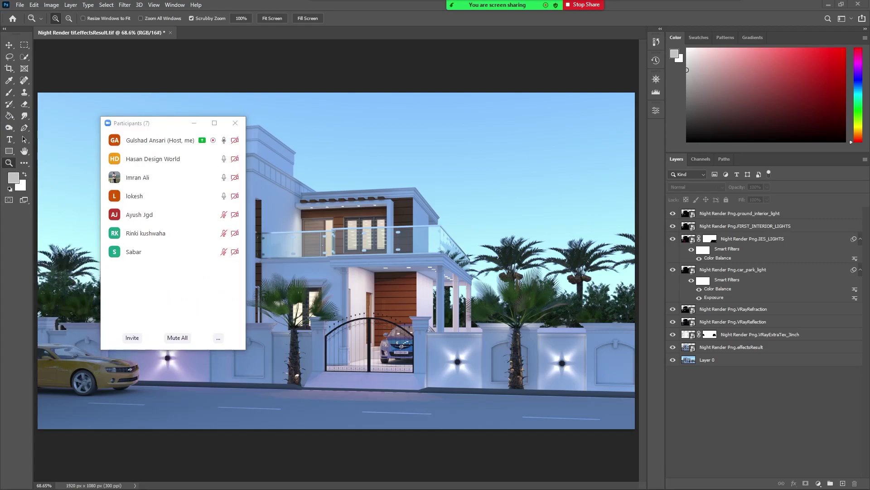
left_click_drag(169, 124, 168, 300)
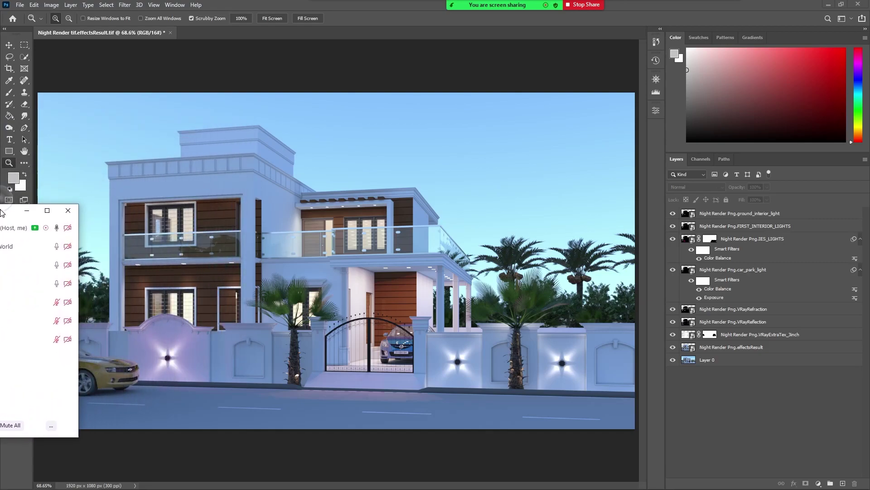
key("alt+u")
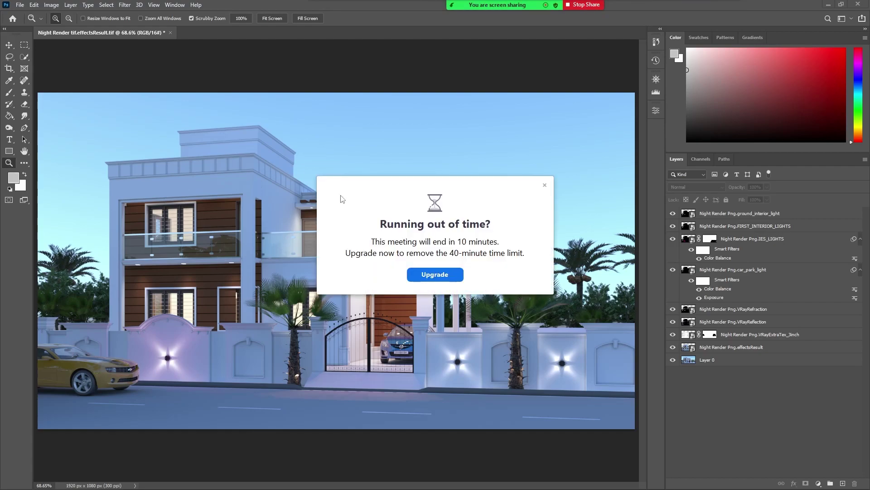
Close Zoom's 'Running out of time?' warning popup.
left_click(545, 185)
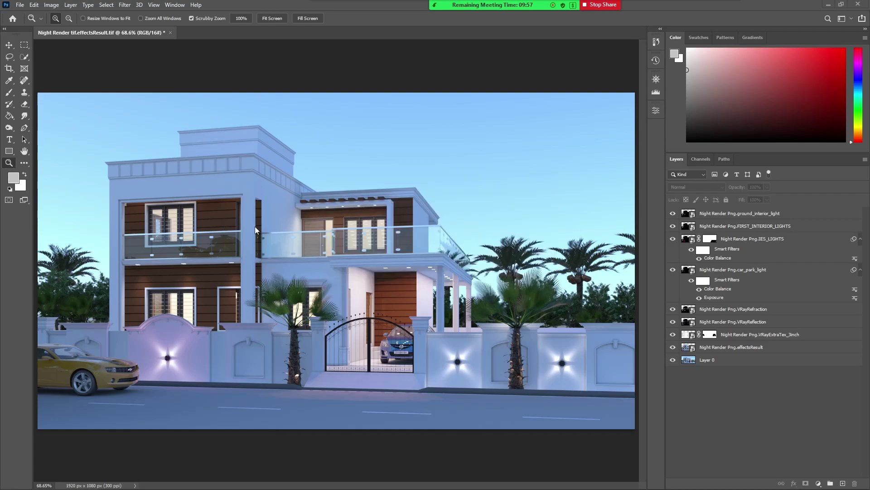